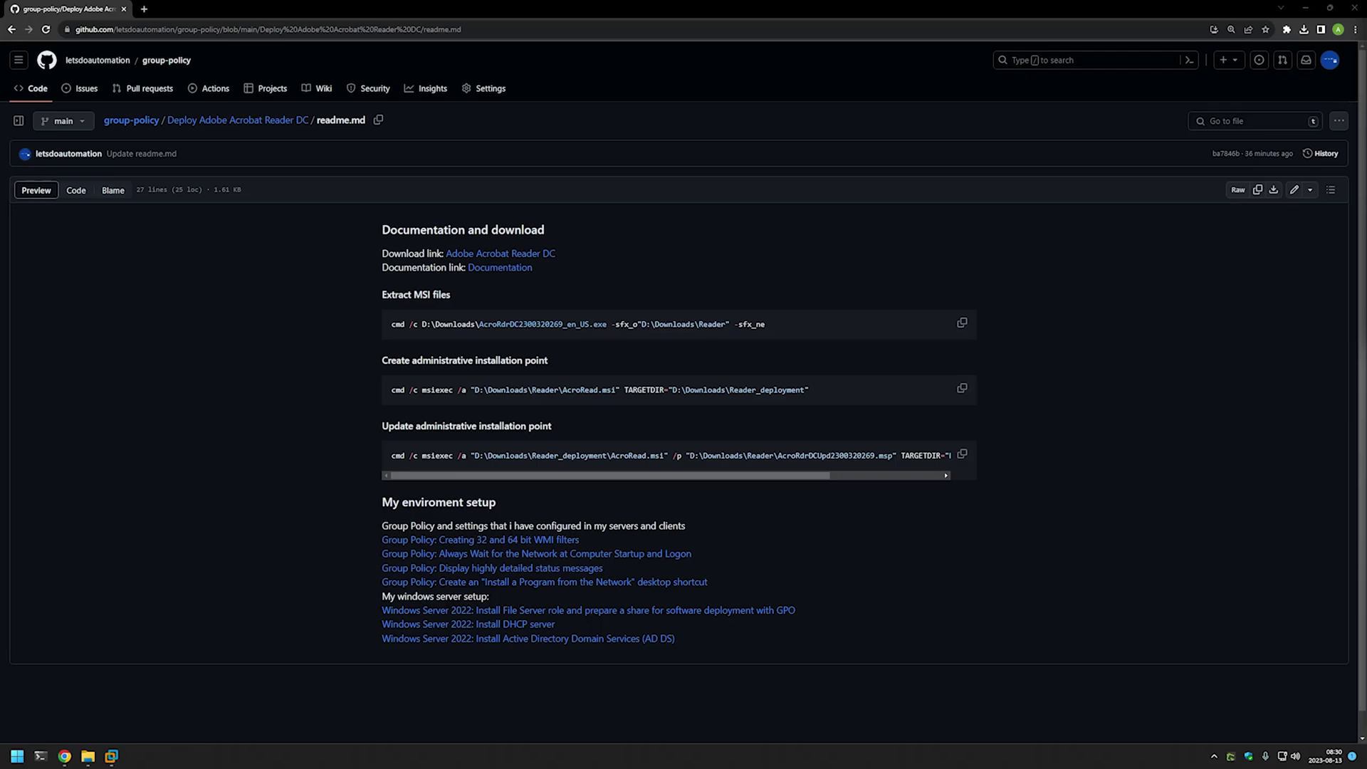
# Highlight the readme's environment setup section, Windows Server links and Group Policy links
pyautogui.moveTo(740, 639); pyautogui.dragTo(373, 498)
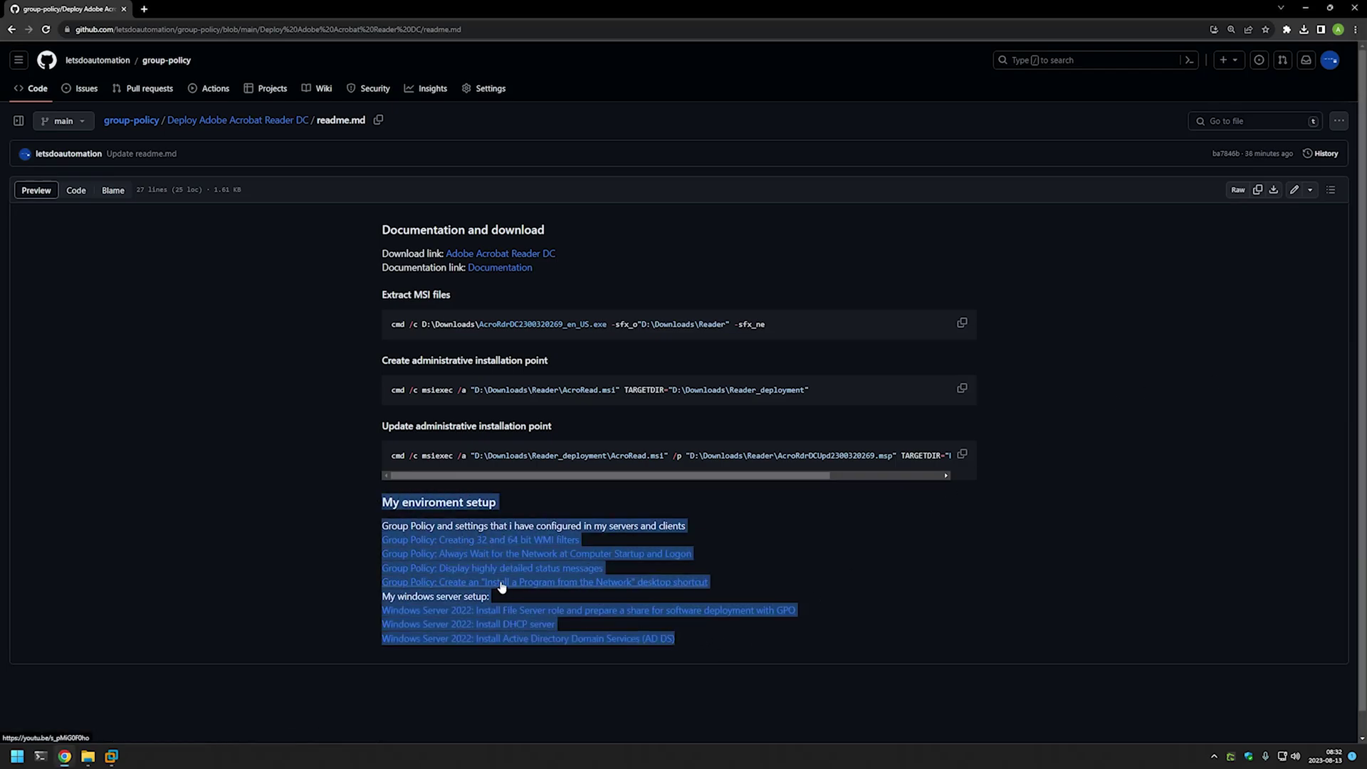
pyautogui.click(786, 655)
pyautogui.moveTo(703, 646); pyautogui.dragTo(489, 597)
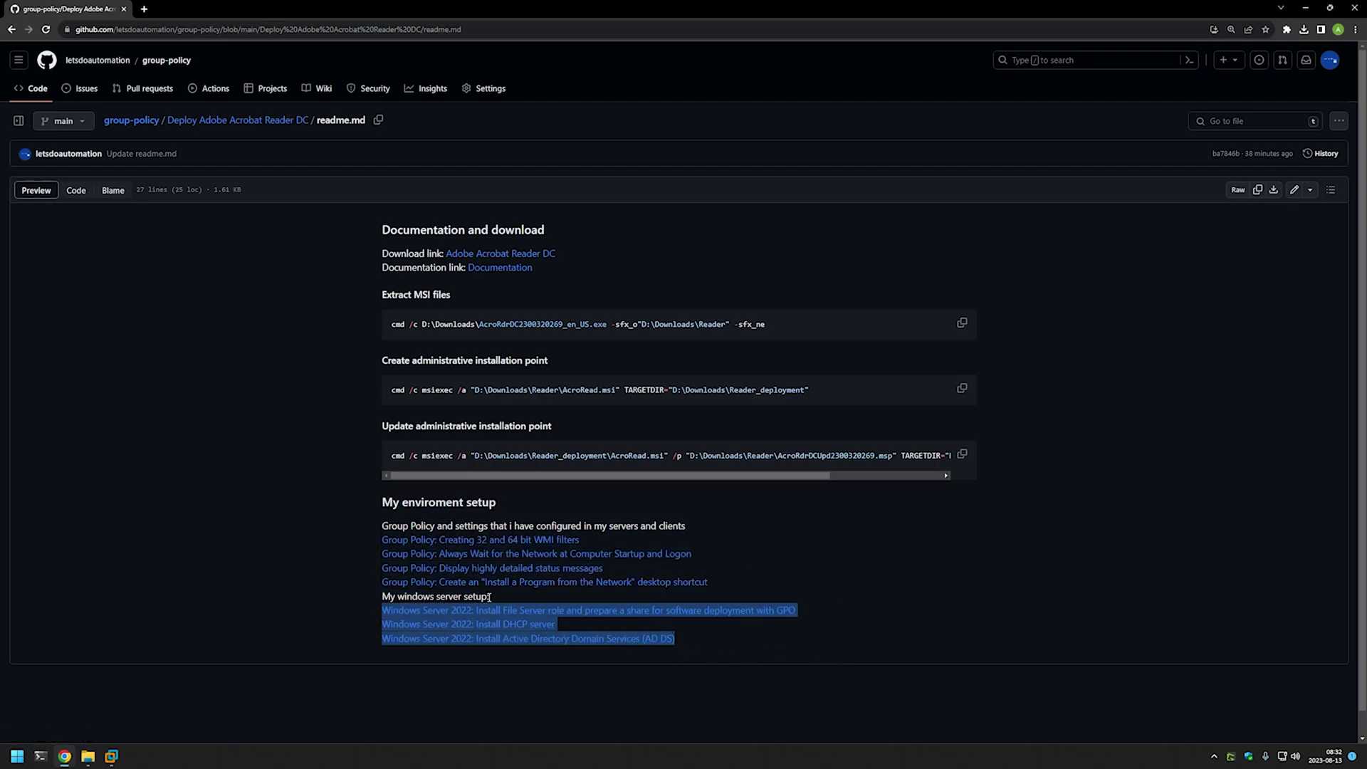
pyautogui.moveTo(711, 583); pyautogui.dragTo(379, 541)
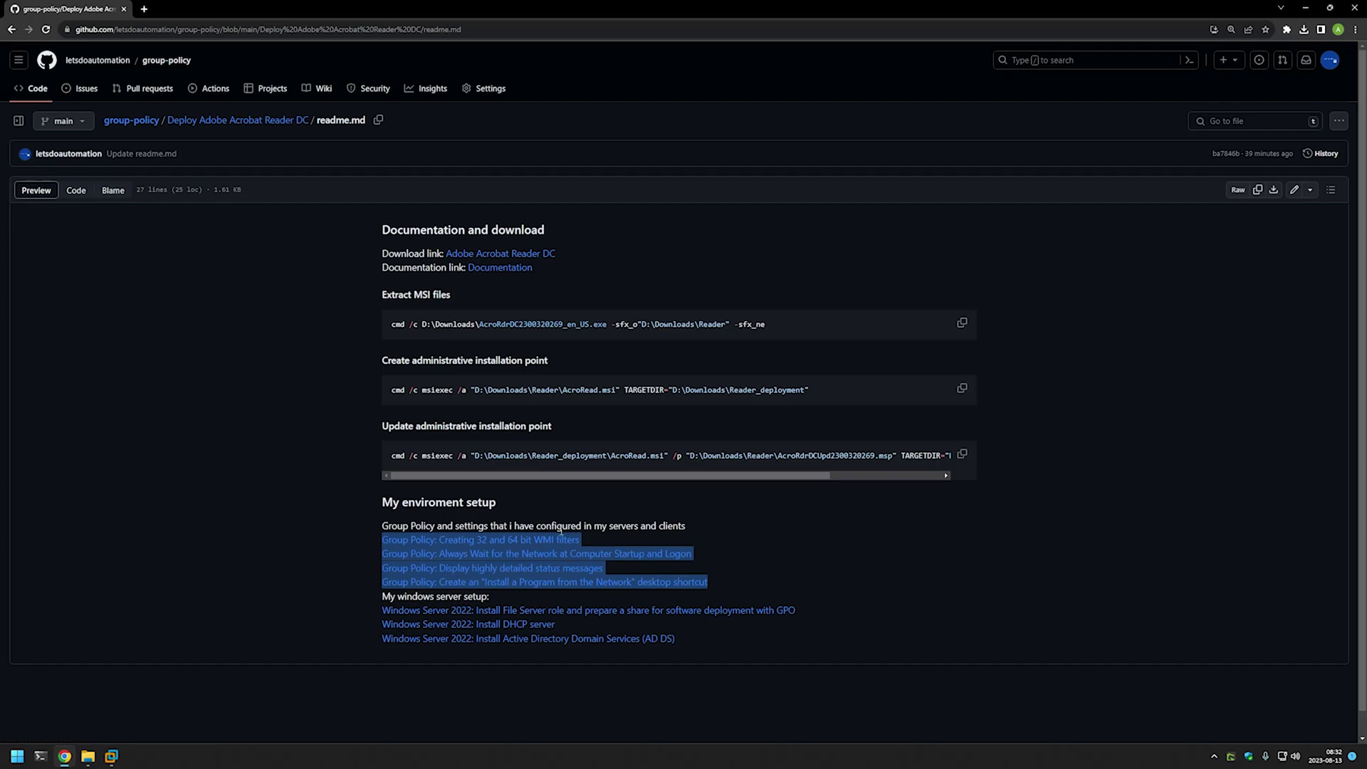
# Open the readme's Adobe Acrobat Reader DC download link in a new tab and view it
pyautogui.click(617, 520)
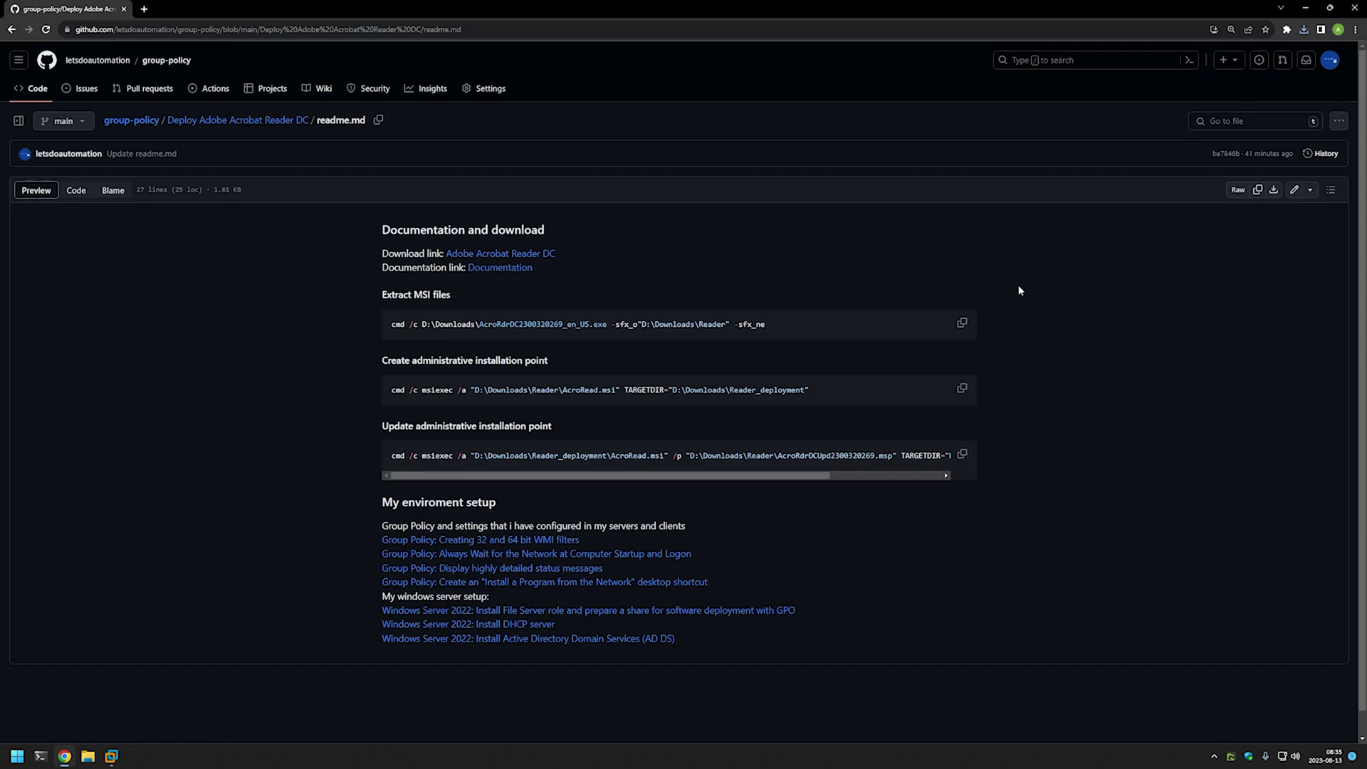
pyautogui.middleClick(522, 255)
pyautogui.click(173, 10)
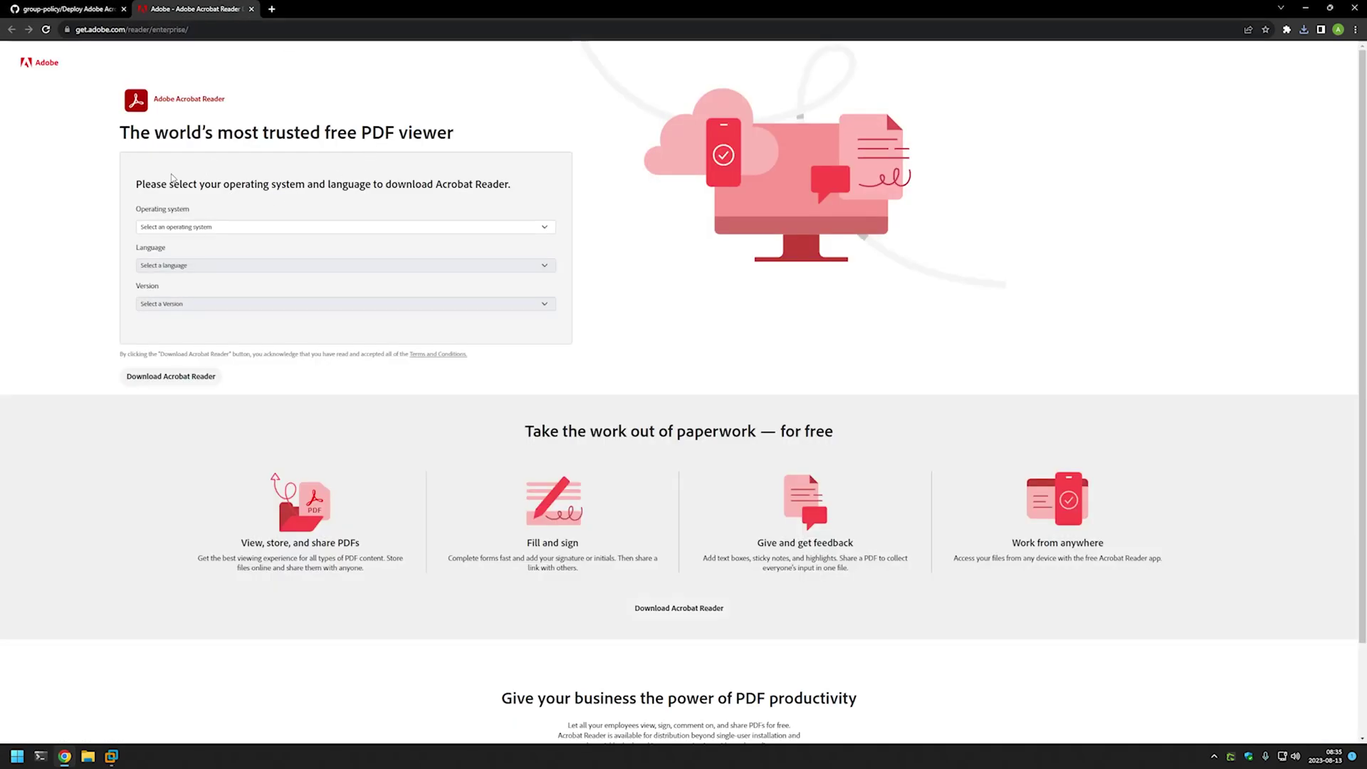
# Choose Windows 11, English and Reader DC 2023.003.20269 English, then download the installer
pyautogui.click(228, 228)
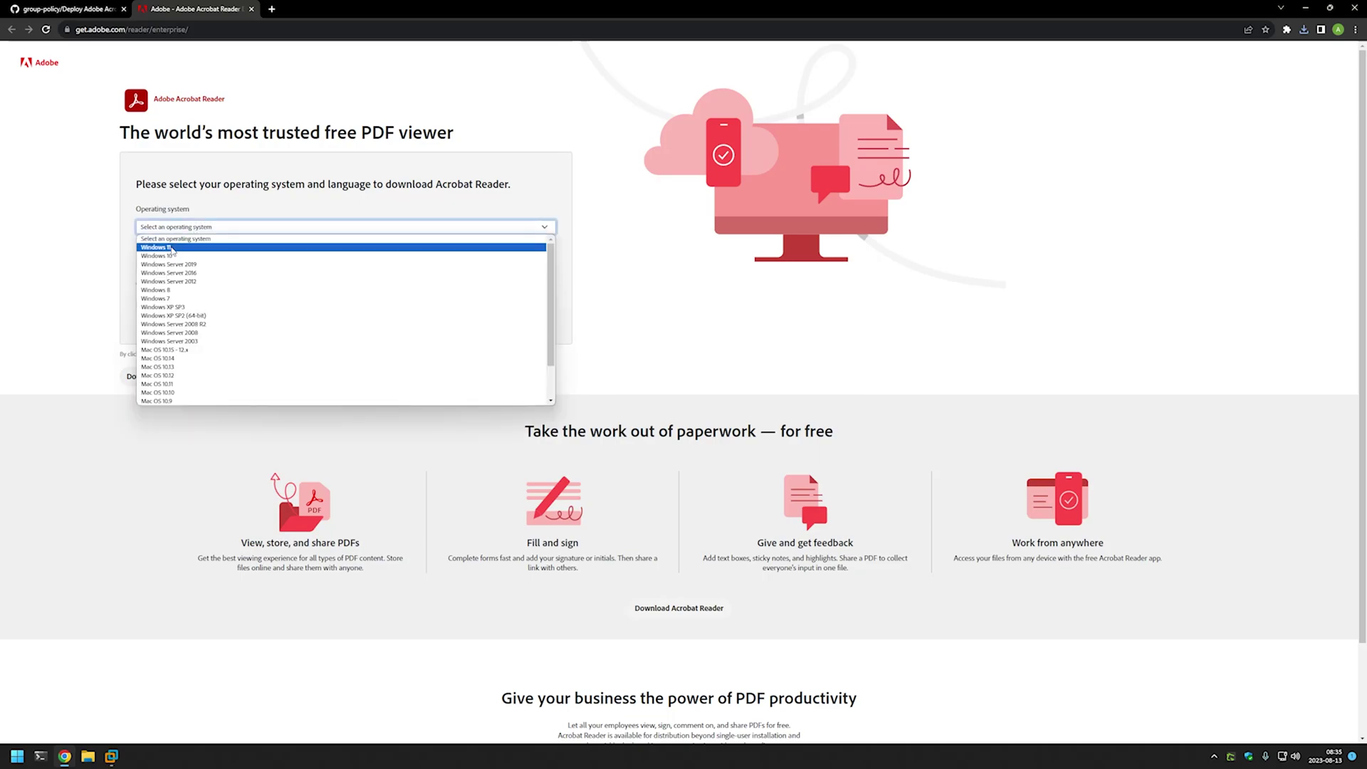
pyautogui.click(171, 249)
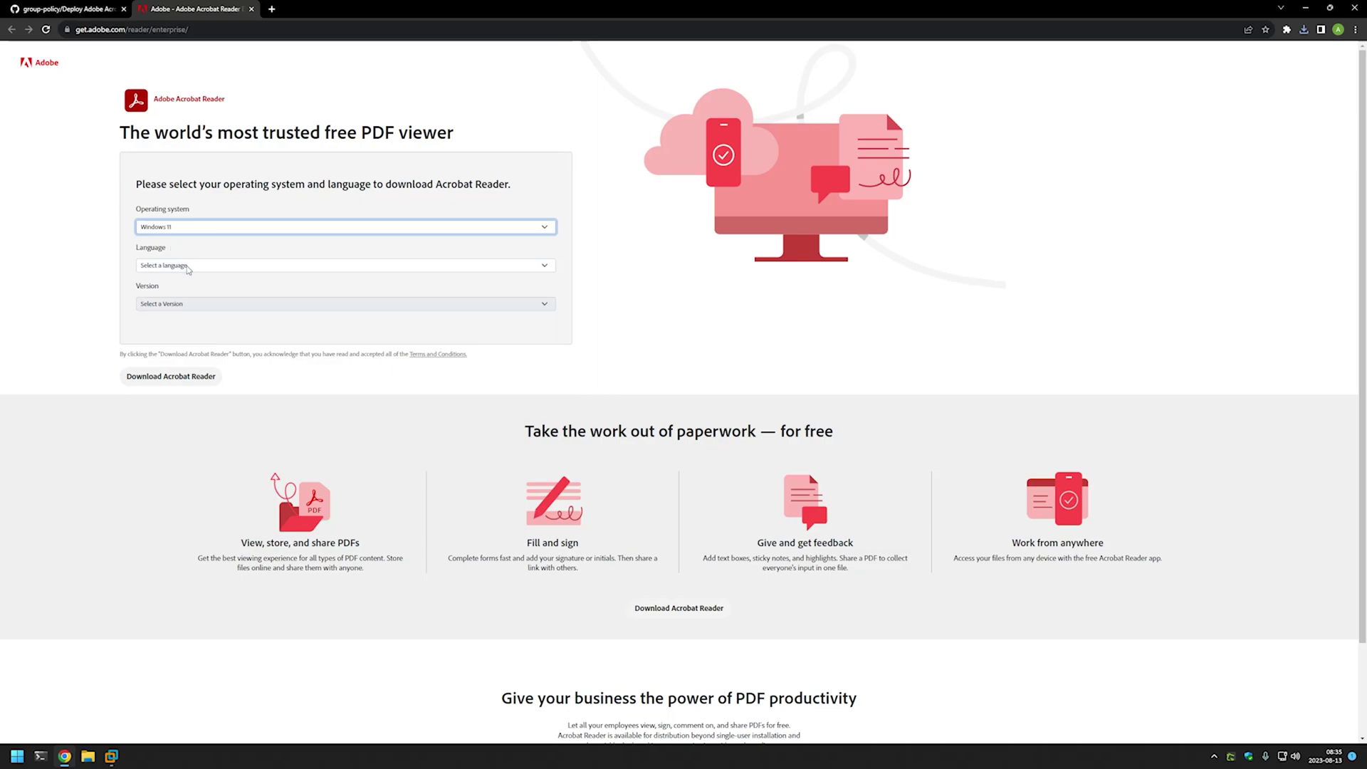
pyautogui.click(189, 268)
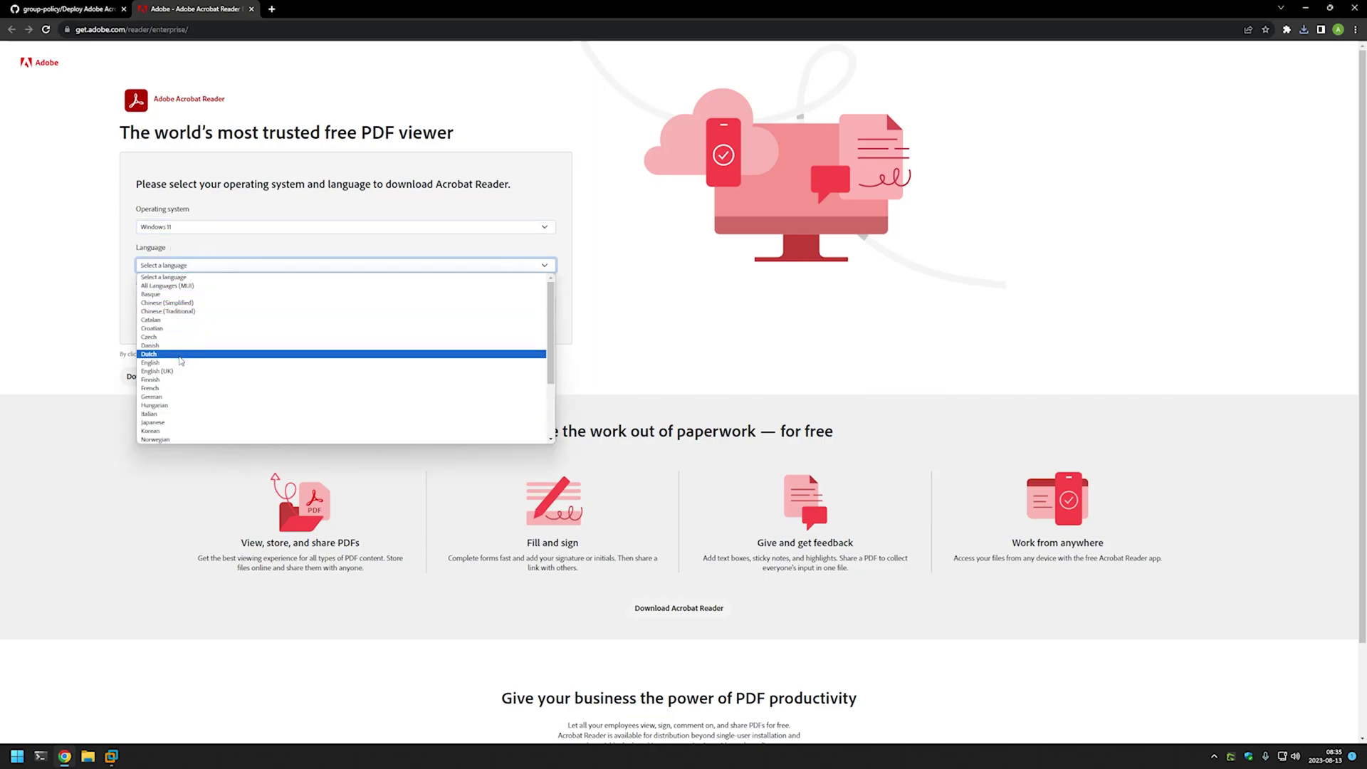
pyautogui.click(176, 363)
pyautogui.click(217, 306)
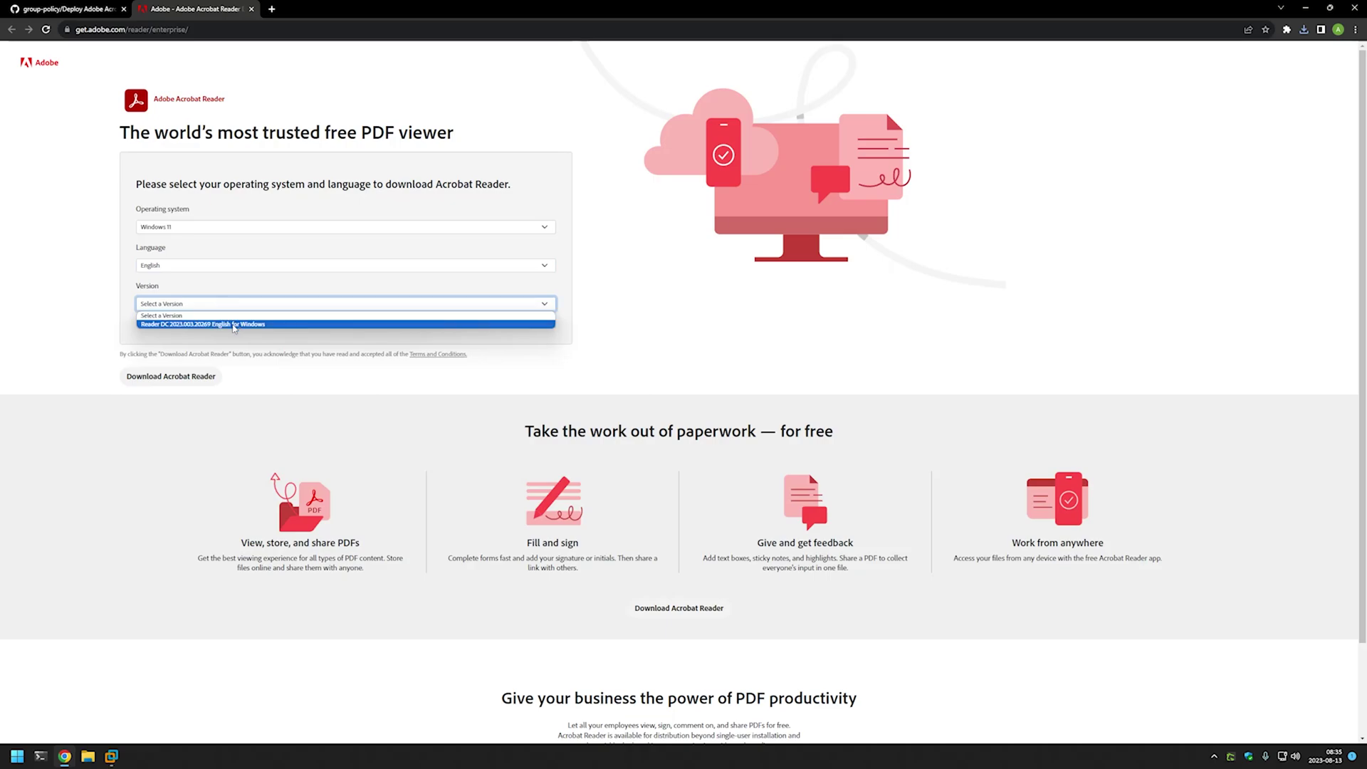
pyautogui.click(235, 324)
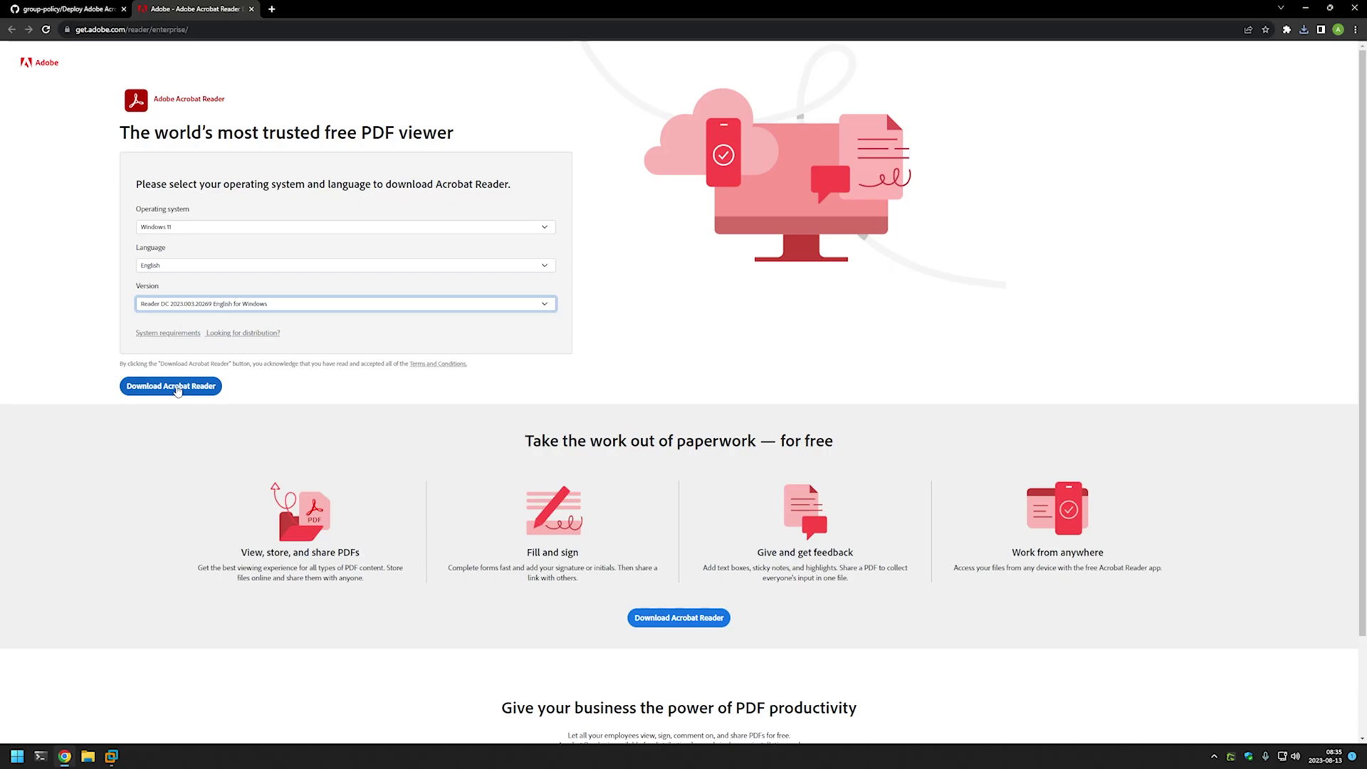
pyautogui.click(177, 391)
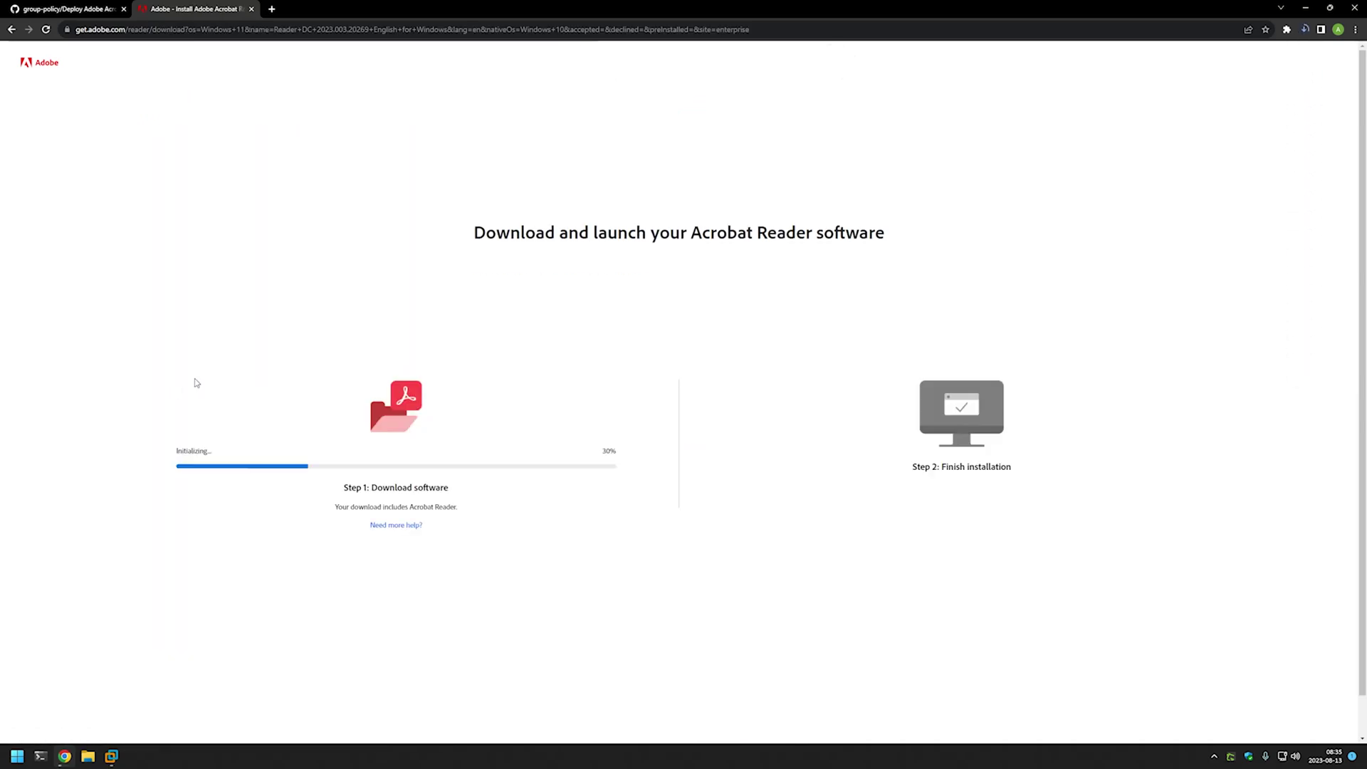
pyautogui.rightClick(87, 756)
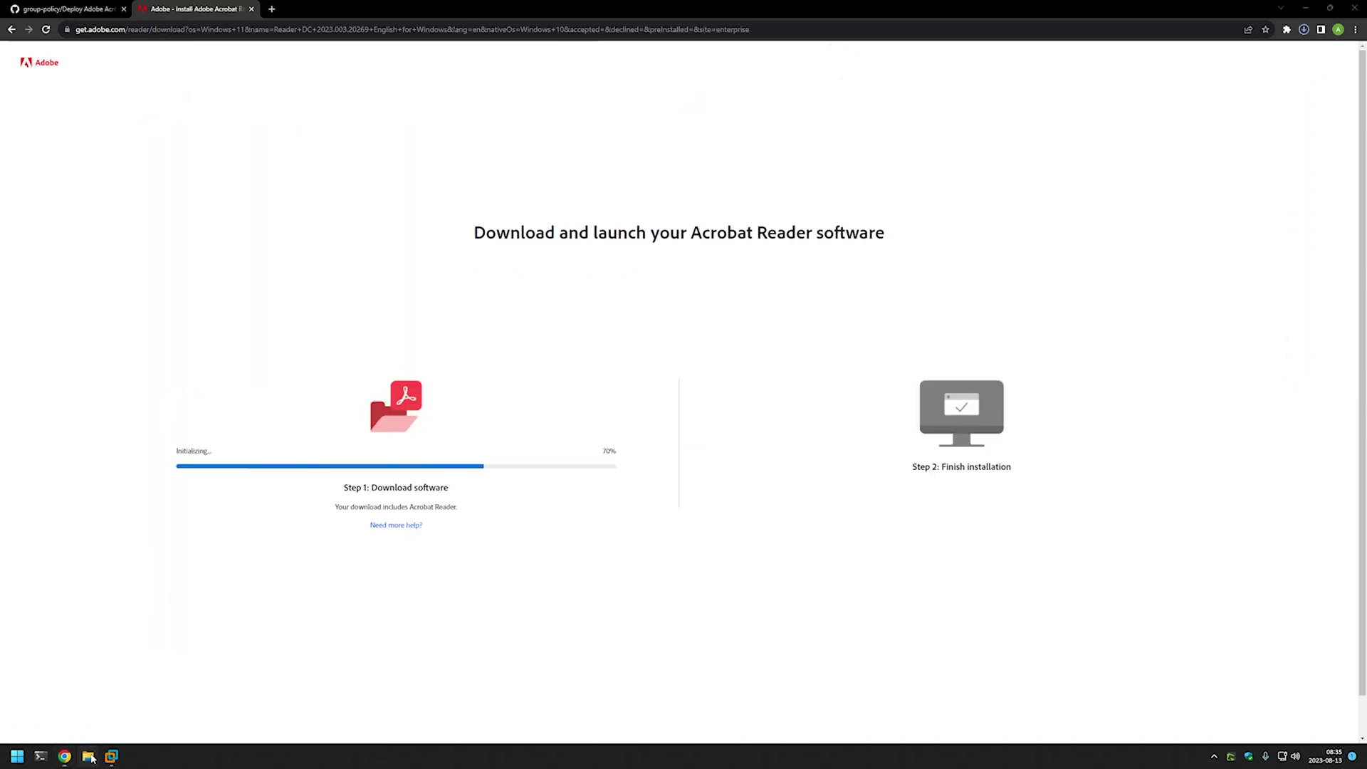
pyautogui.click(79, 588)
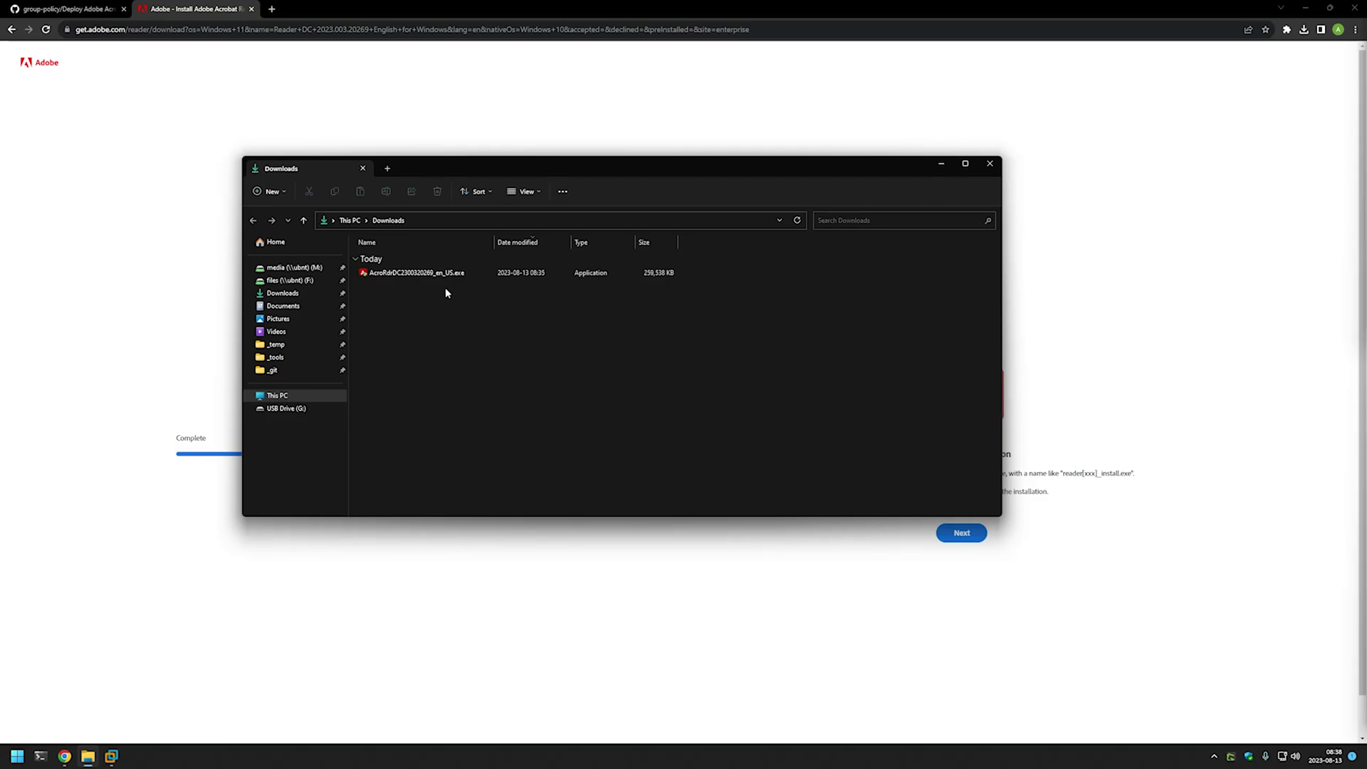
pyautogui.click(91, 10)
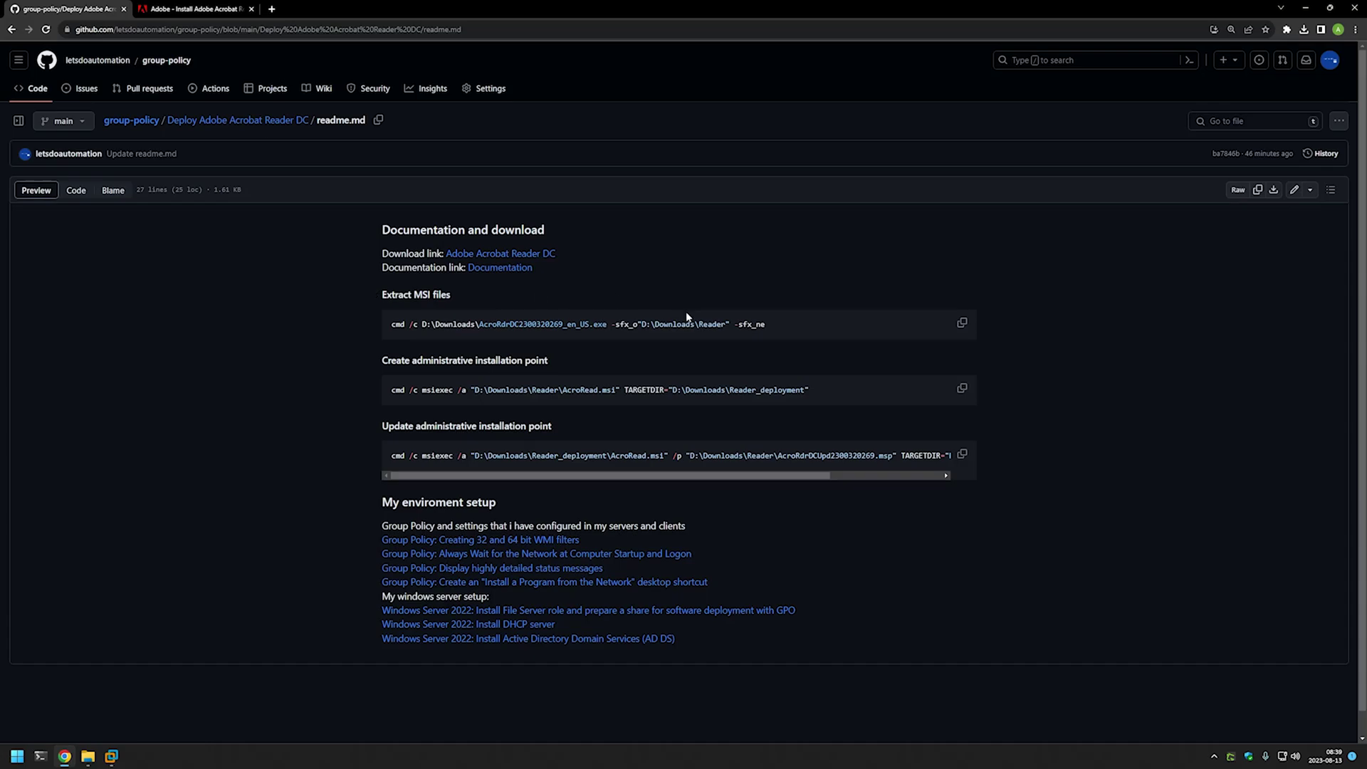
pyautogui.moveTo(786, 326); pyautogui.dragTo(609, 324)
# Copy the full Extract MSI files command targeting the D:\Downloads\Reader output folder
pyautogui.click(450, 334)
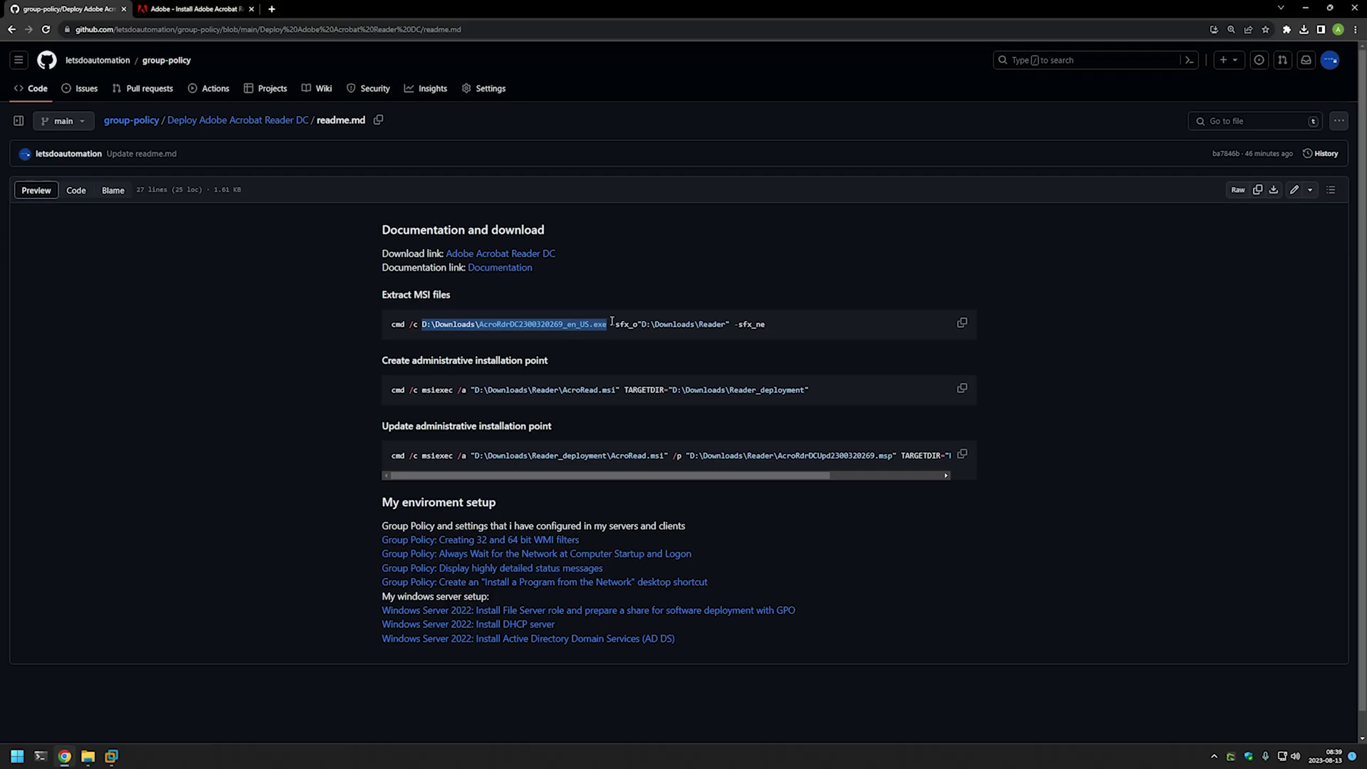
pyautogui.moveTo(726, 326); pyautogui.dragTo(643, 326)
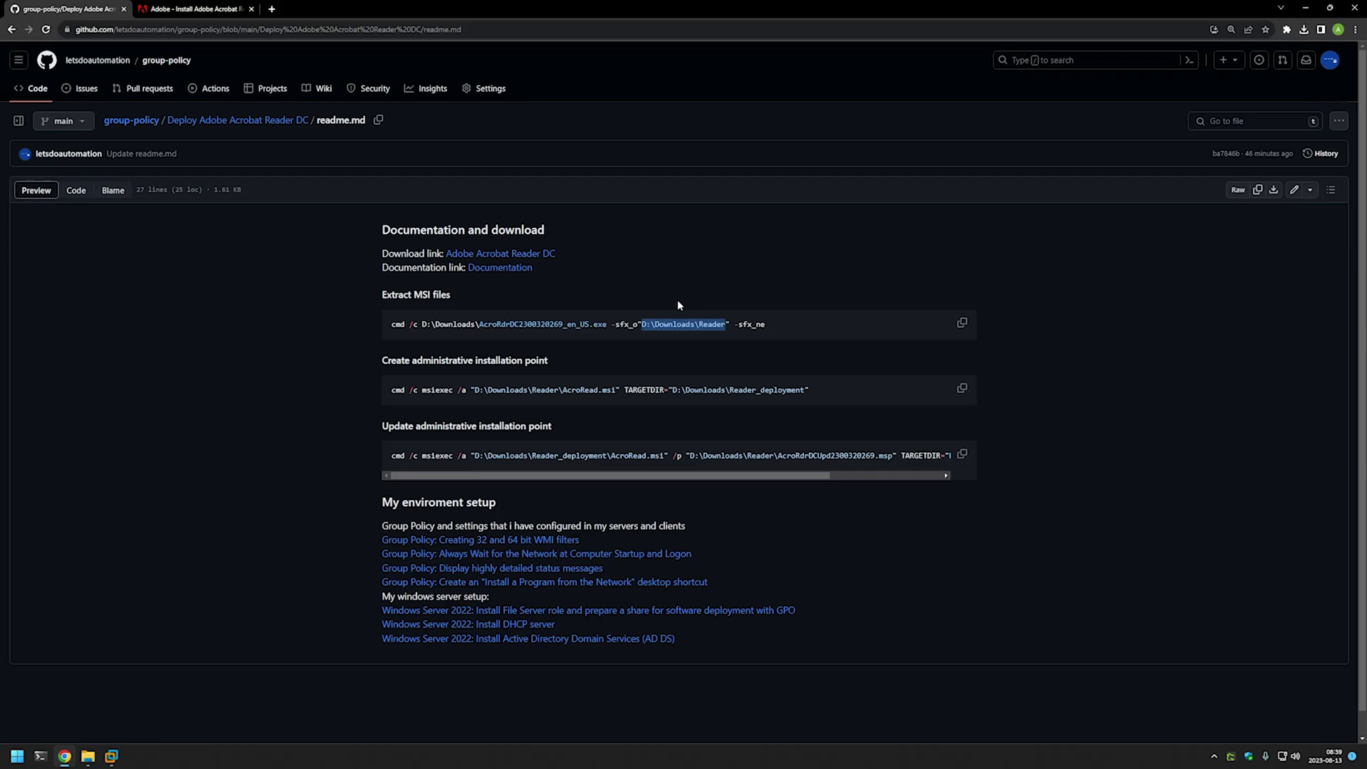
pyautogui.click(777, 329)
pyautogui.moveTo(774, 327); pyautogui.dragTo(394, 321)
pyautogui.rightClick(408, 320)
pyautogui.click(426, 327)
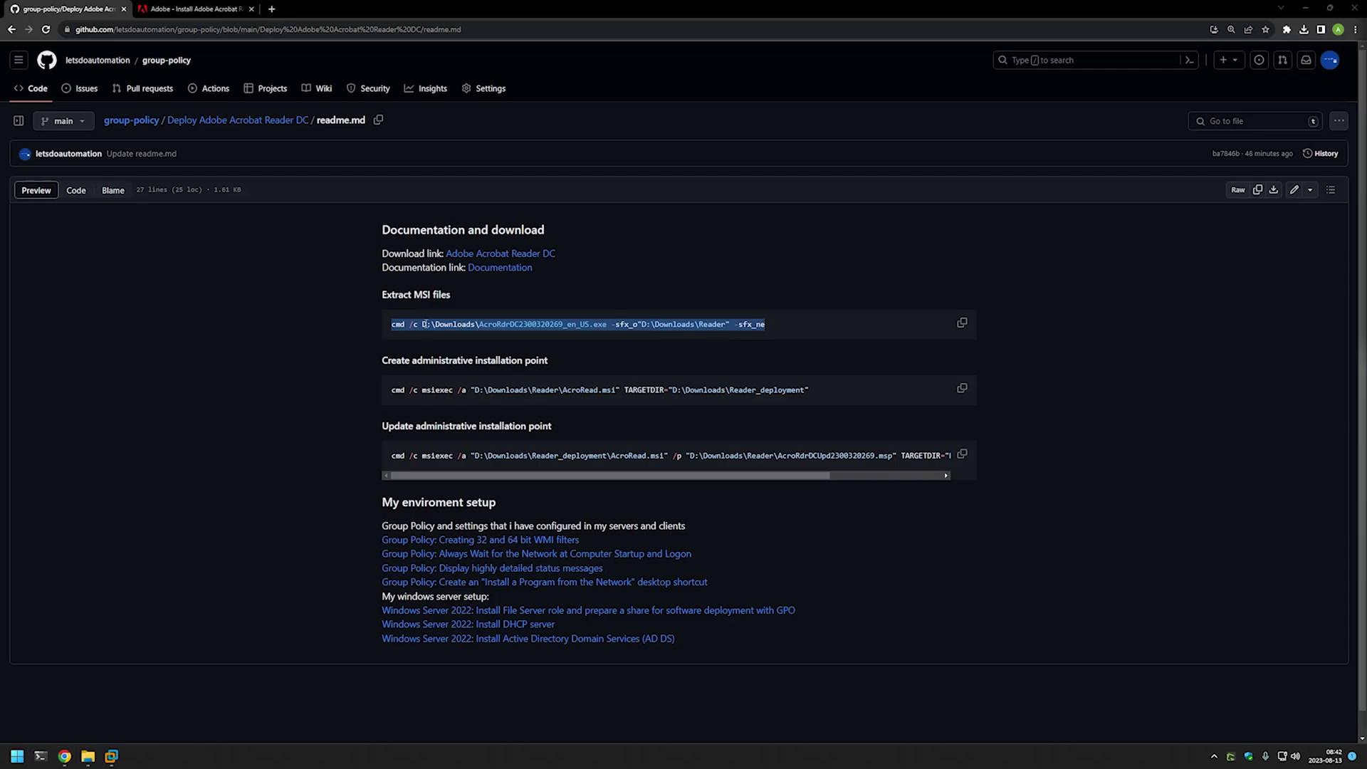
pyautogui.rightClick(40, 753)
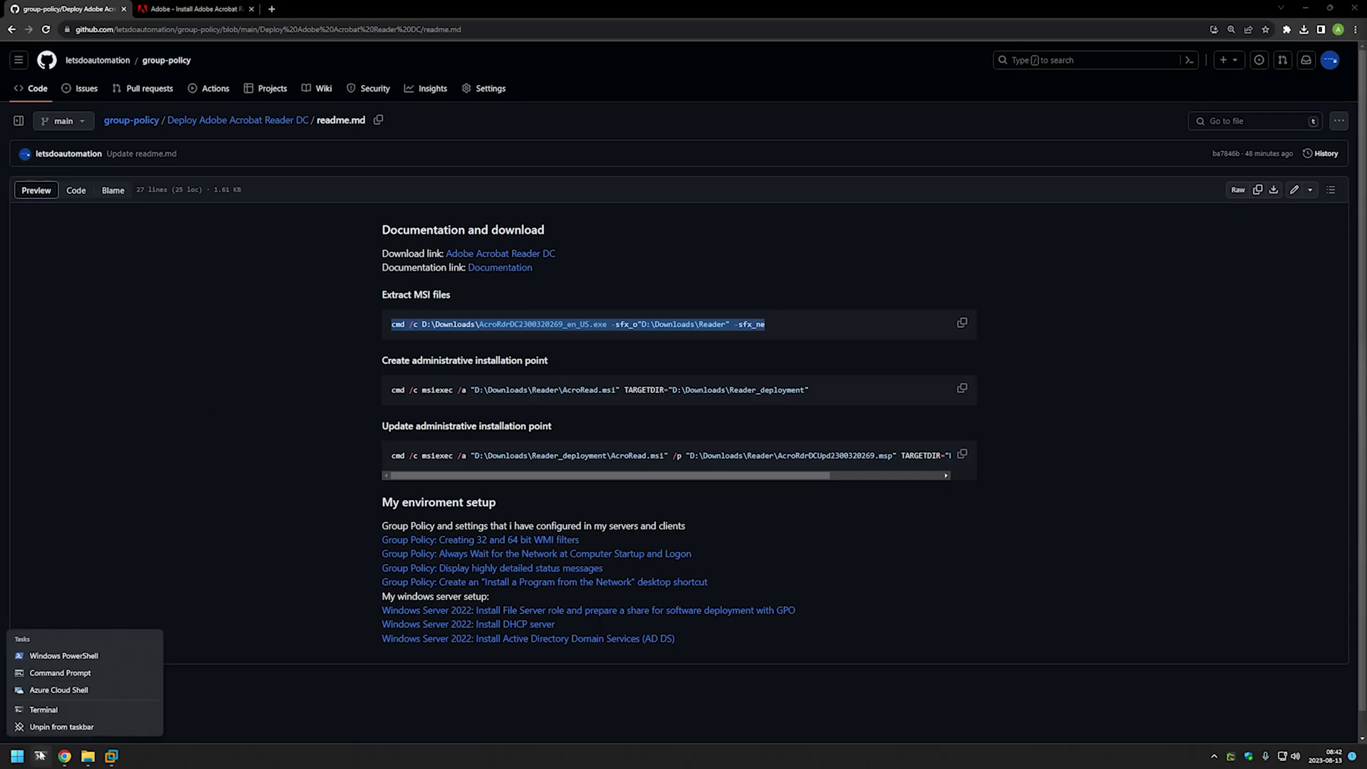
# Launch Windows Terminal as administrator and start a Command Prompt session
pyautogui.rightClick(55, 711)
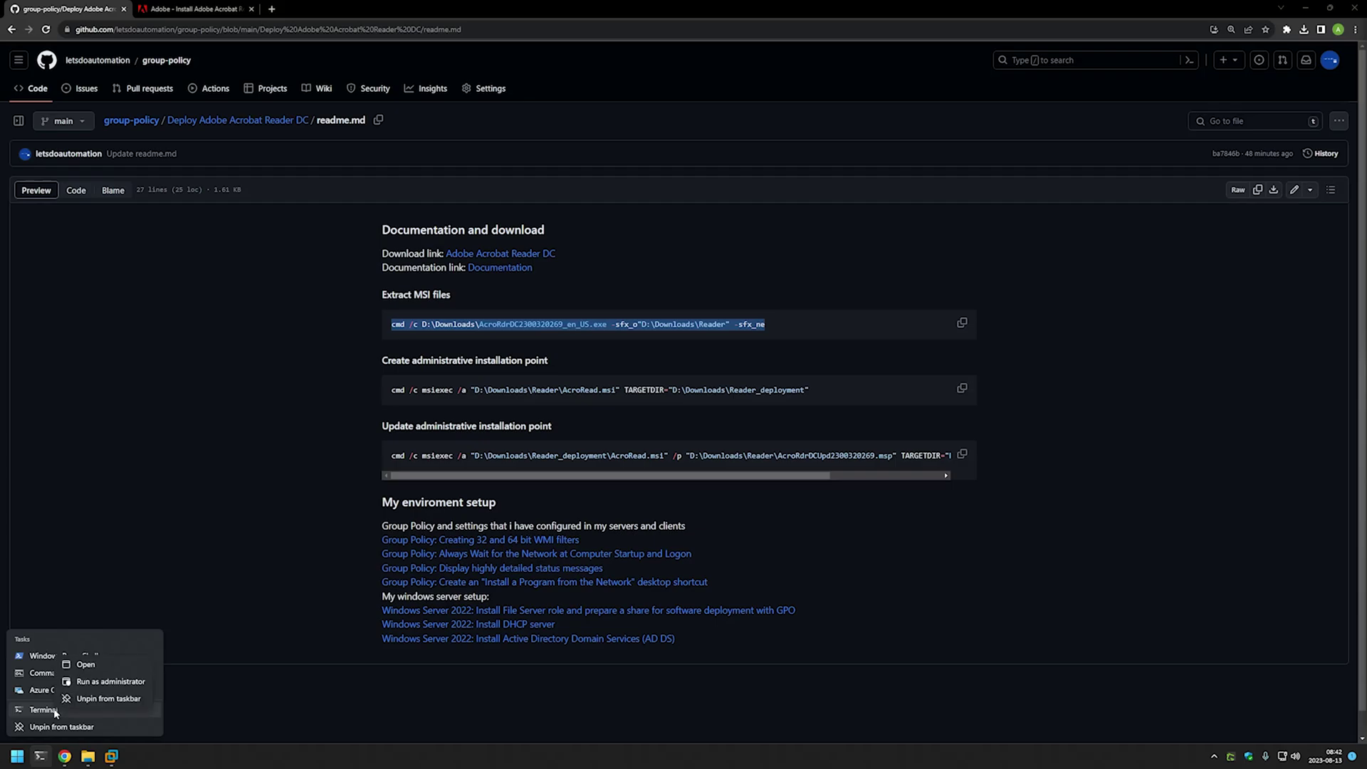
pyautogui.click(107, 683)
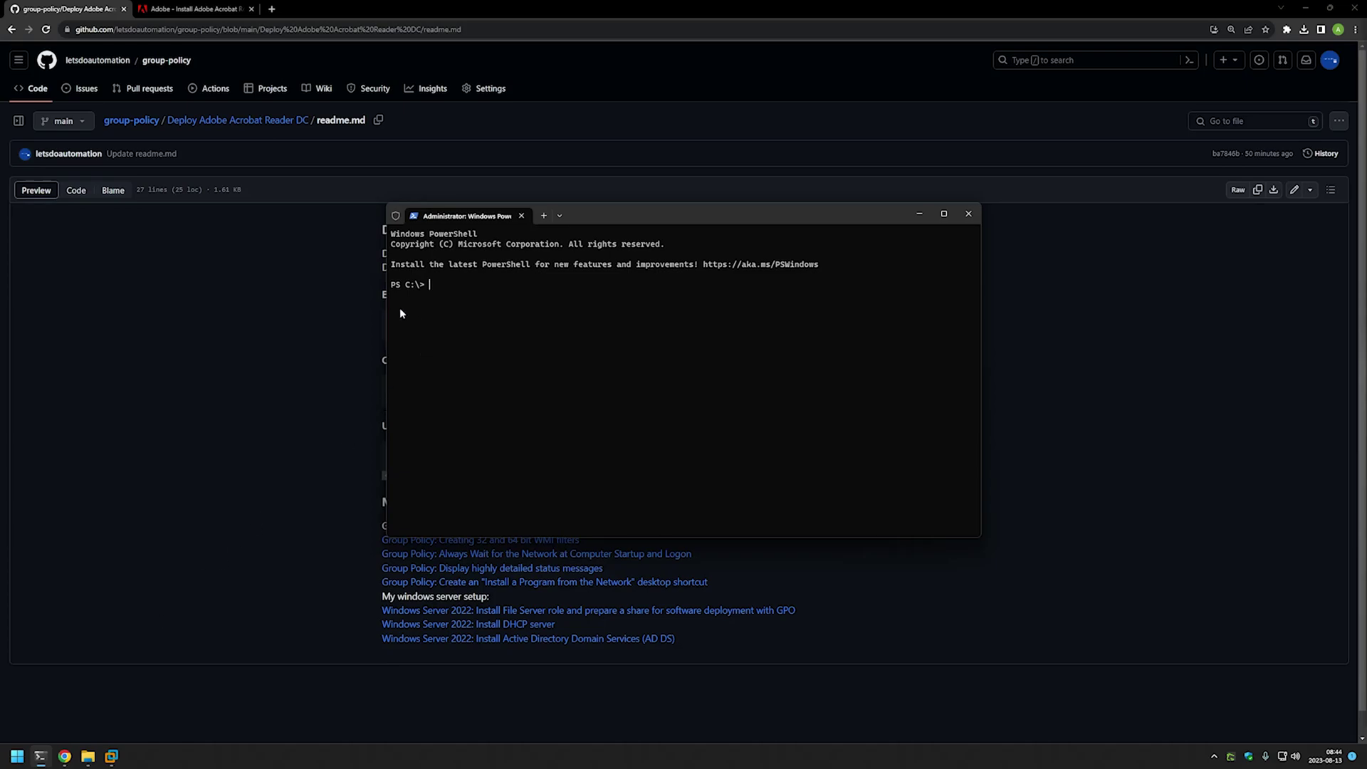
pyautogui.doubleClick(396, 285)
pyautogui.write('md')
pyautogui.press('Return')
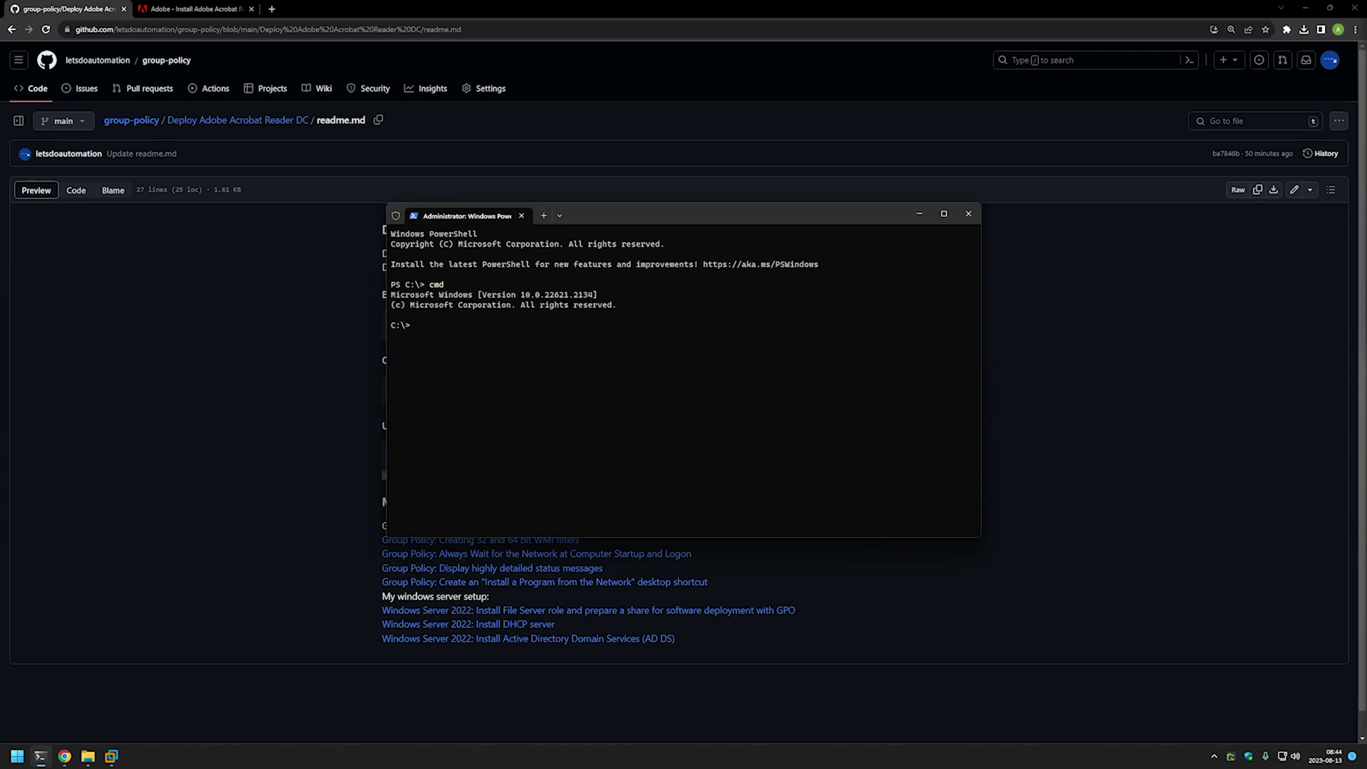
# Paste and run the extract command at the C:\> prompt to unpack into D:\Downloads\Reader
pyautogui.moveTo(393, 328); pyautogui.dragTo(414, 328)
pyautogui.click(419, 325)
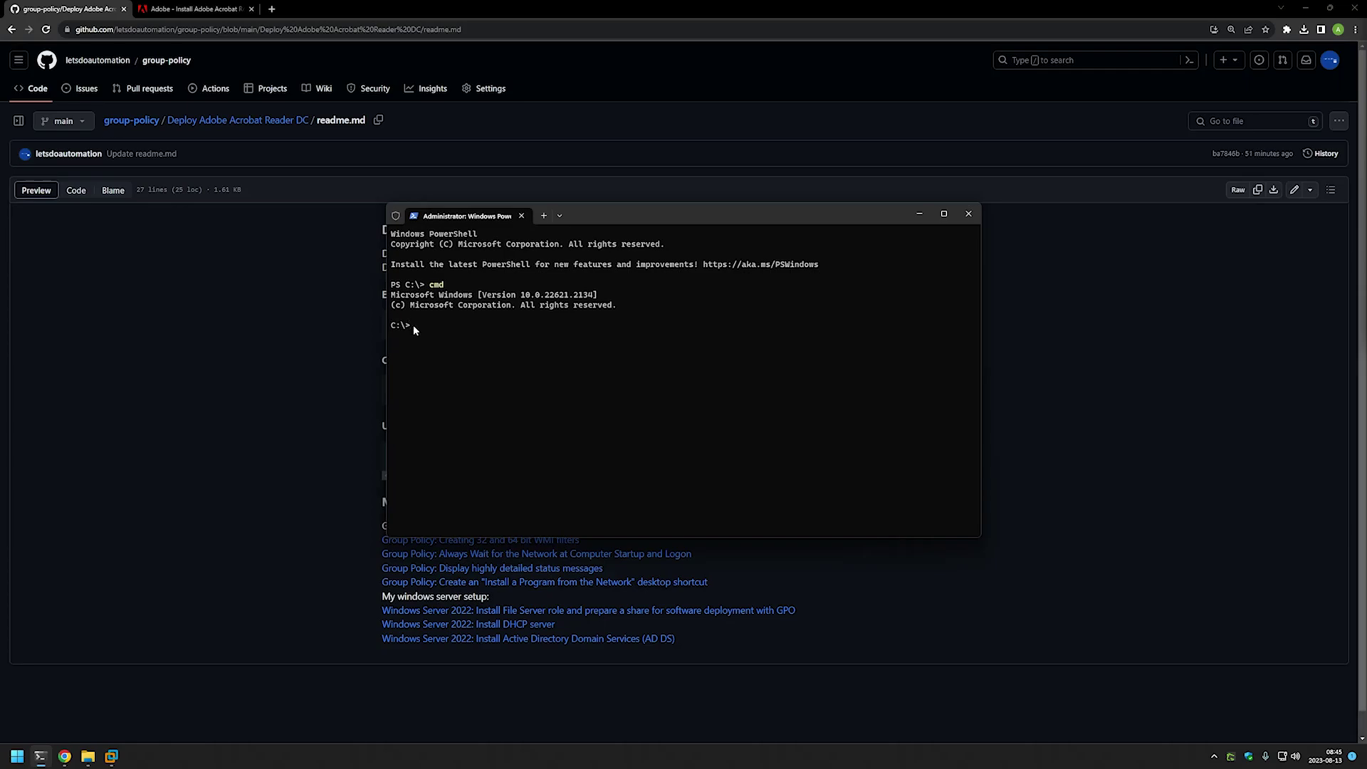
pyautogui.hotkey('ctrl', 'v')
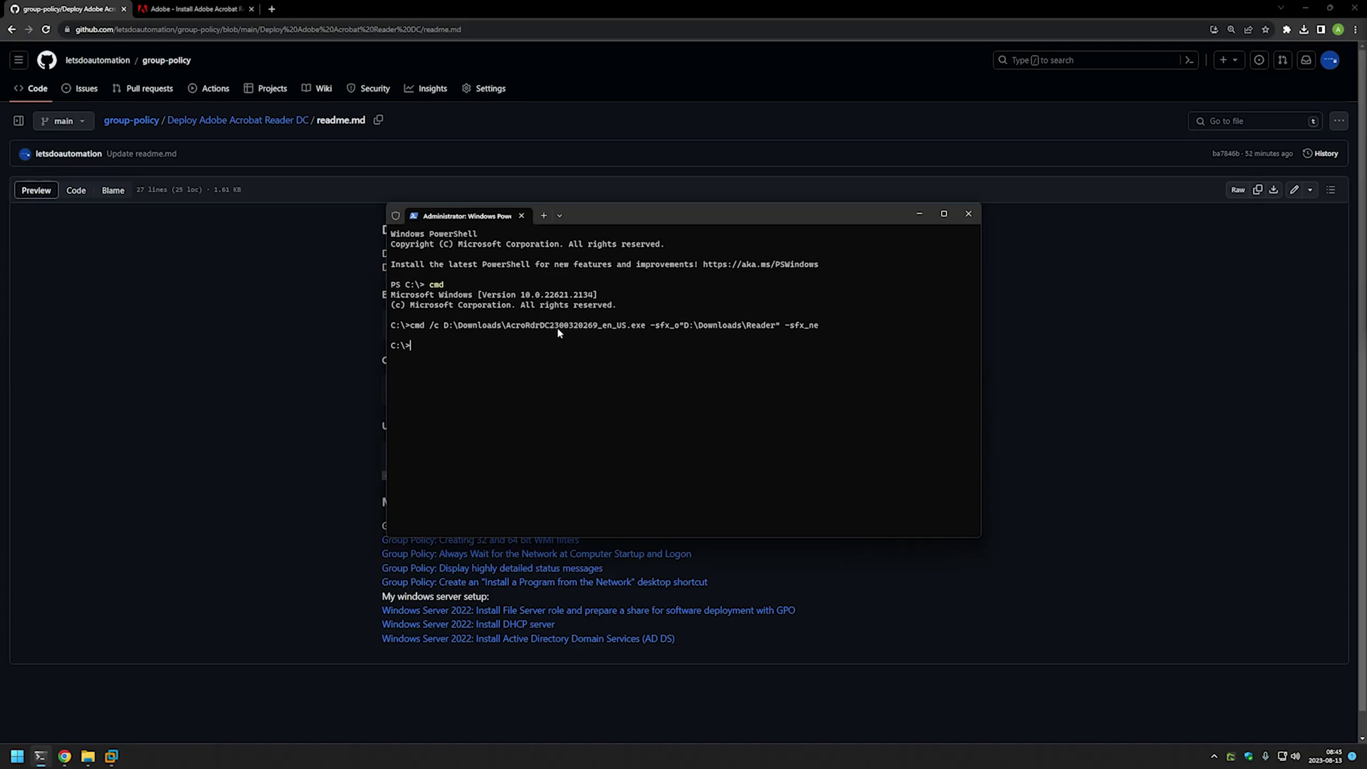
pyautogui.moveTo(88, 757)
pyautogui.click(87, 705)
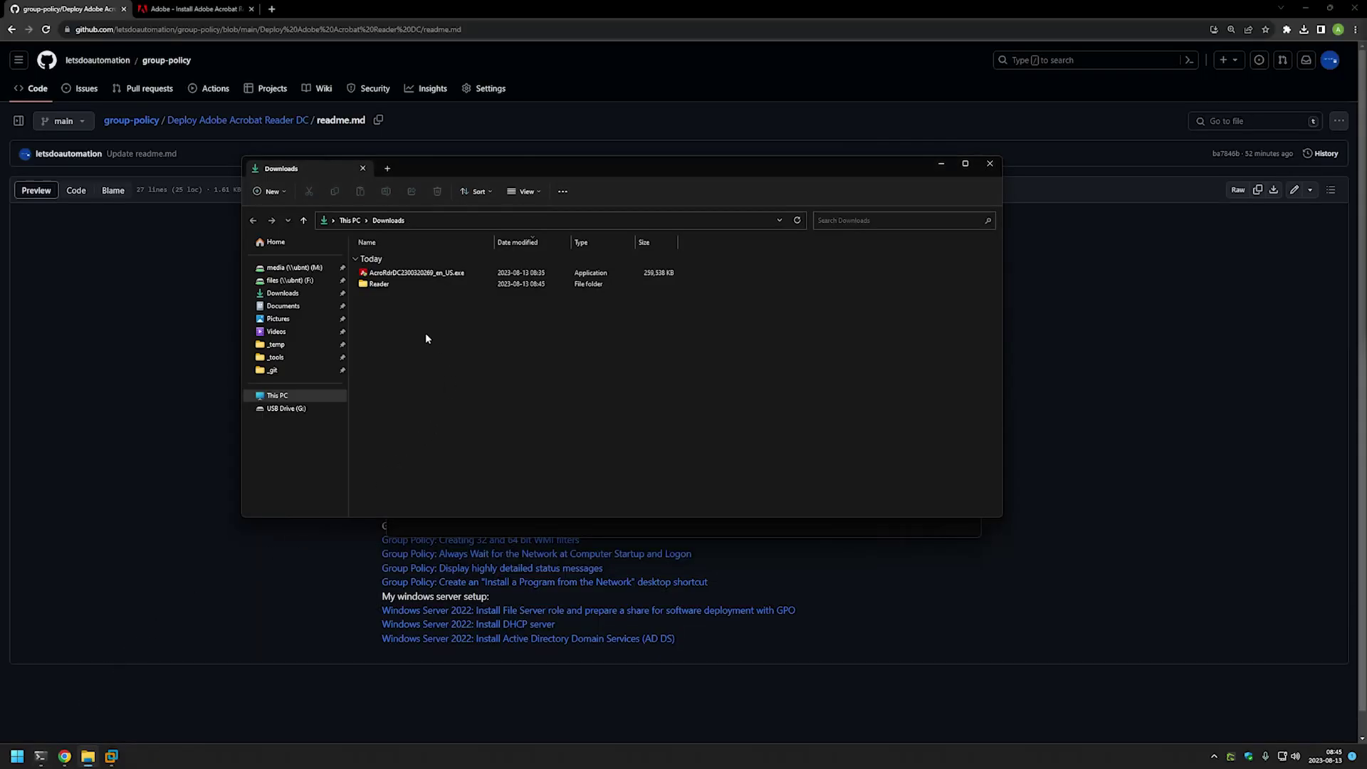
# Open the Reader folder and review AcroRead.msi, Data1.cab, setup files and the .msp patch
pyautogui.doubleClick(379, 284)
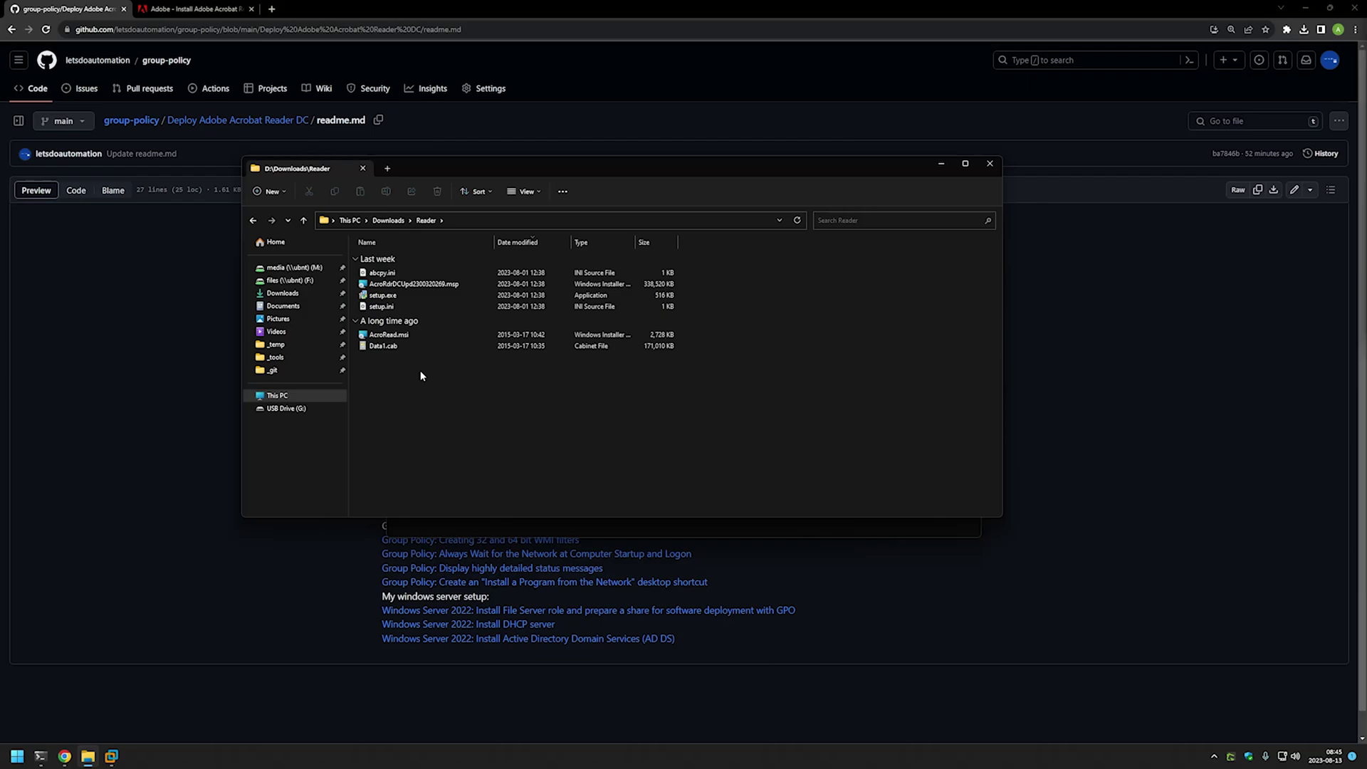
pyautogui.click(412, 334)
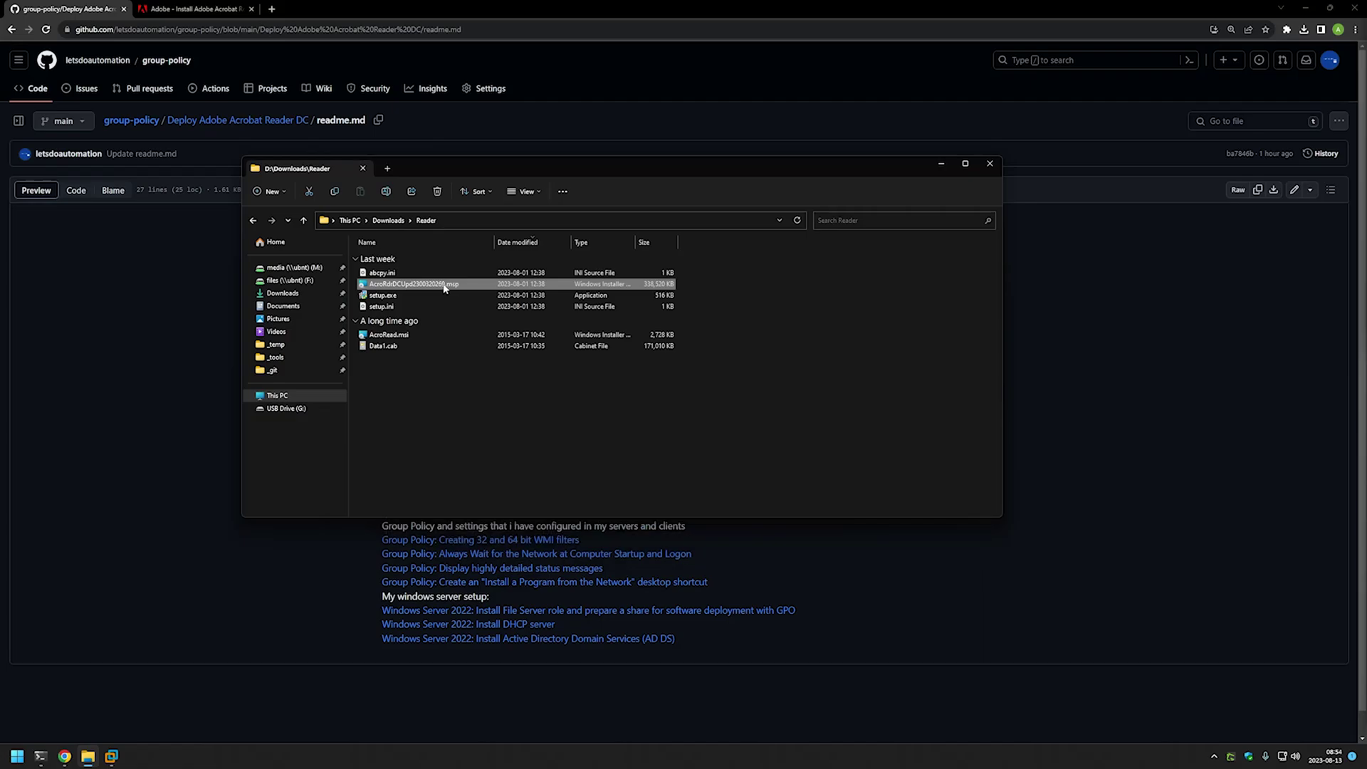
pyautogui.click(208, 283)
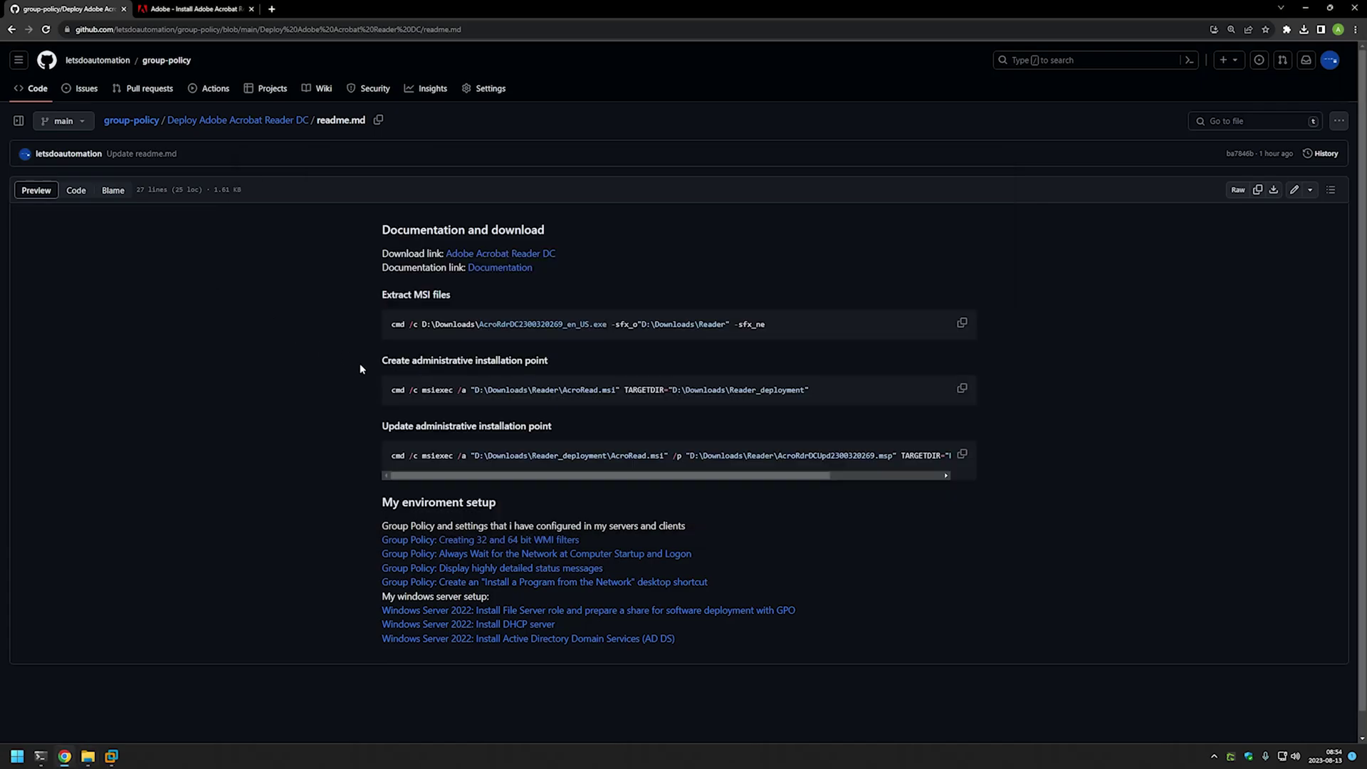
# Highlight the msiexec /a command's AcroRead.msi source and D:\Downloads\Reader_deployment target
pyautogui.moveTo(390, 389); pyautogui.dragTo(809, 389)
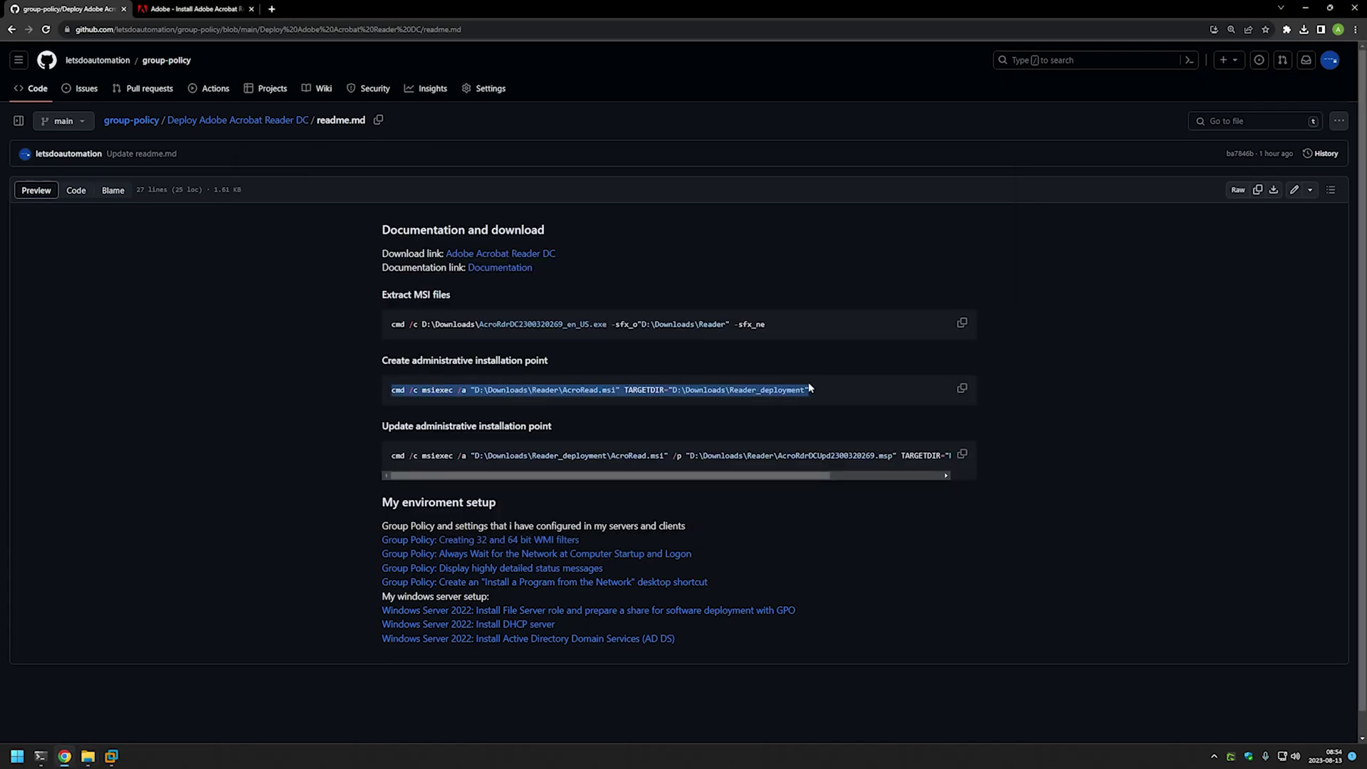
pyautogui.click(790, 398)
pyautogui.moveTo(469, 390); pyautogui.dragTo(617, 391)
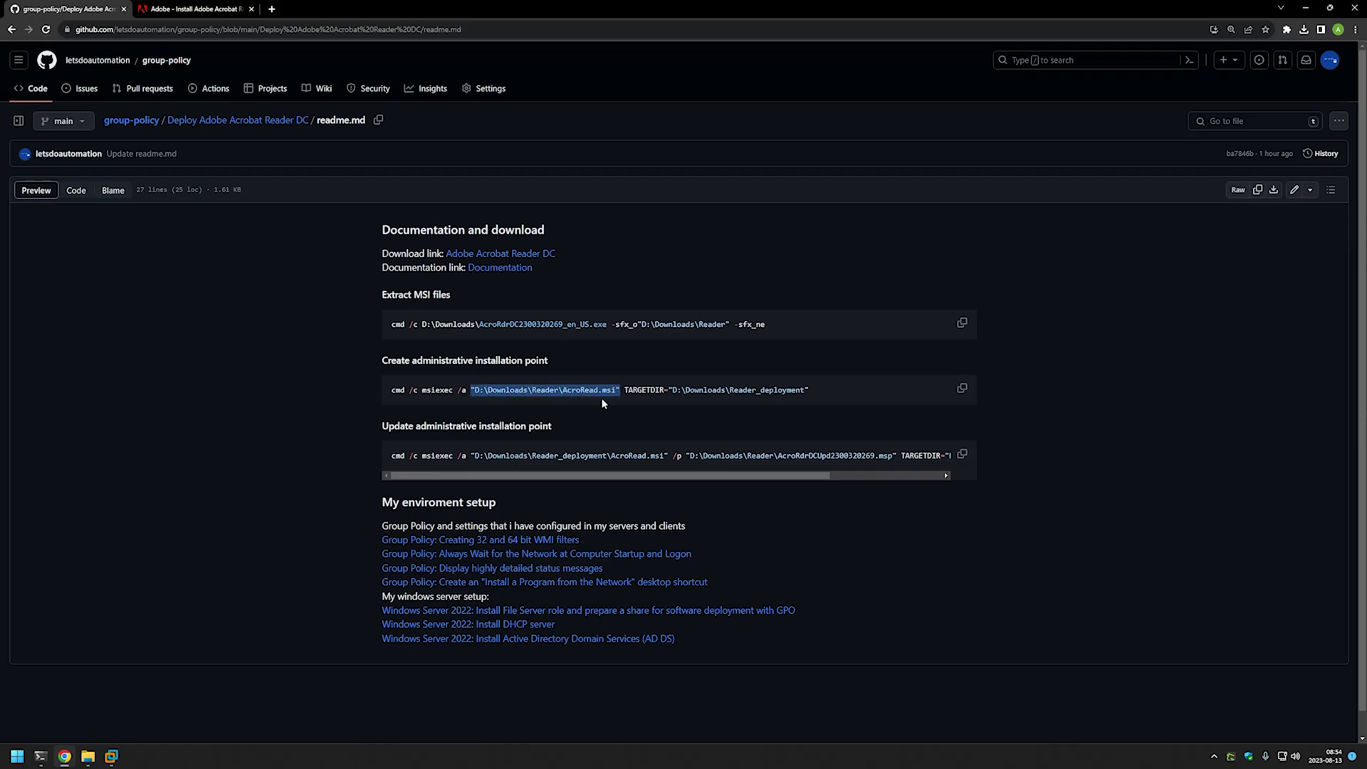
pyautogui.click(600, 383)
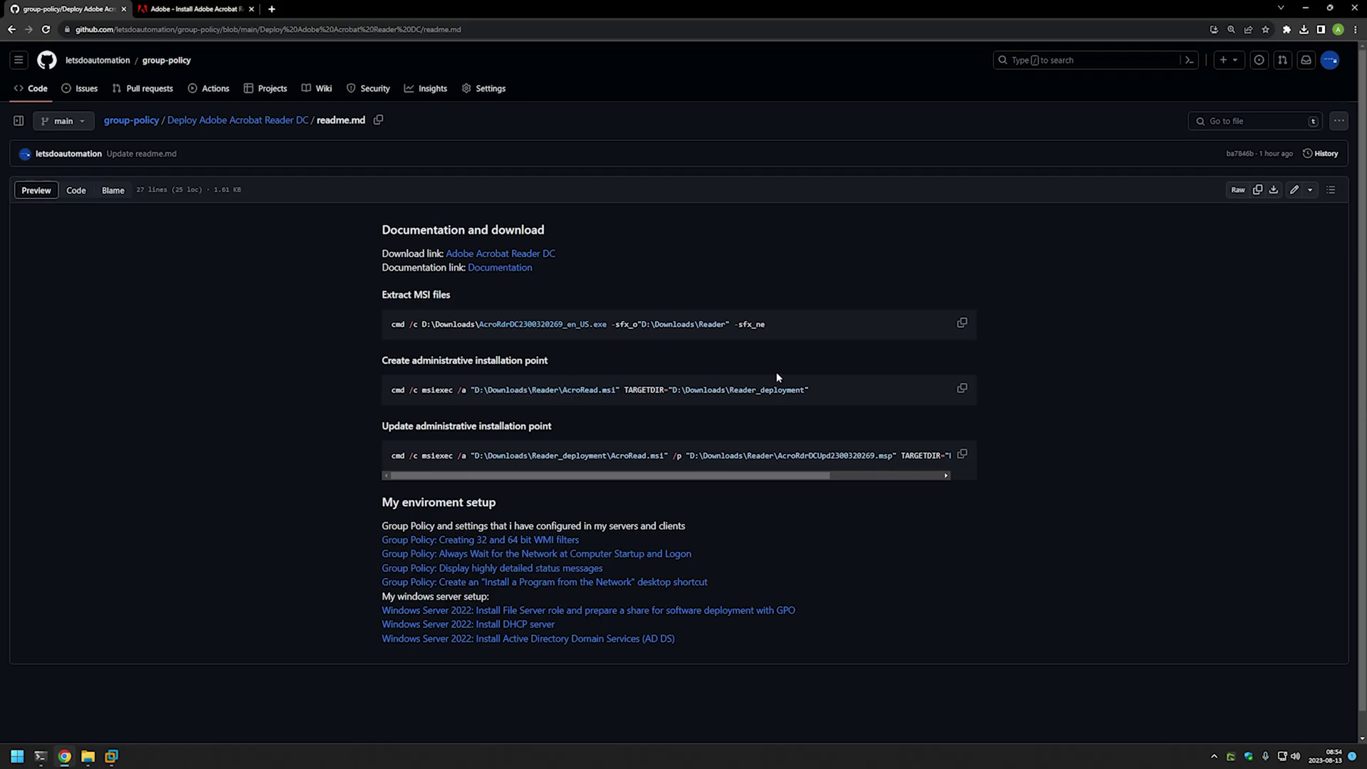
pyautogui.moveTo(812, 390); pyautogui.dragTo(668, 390)
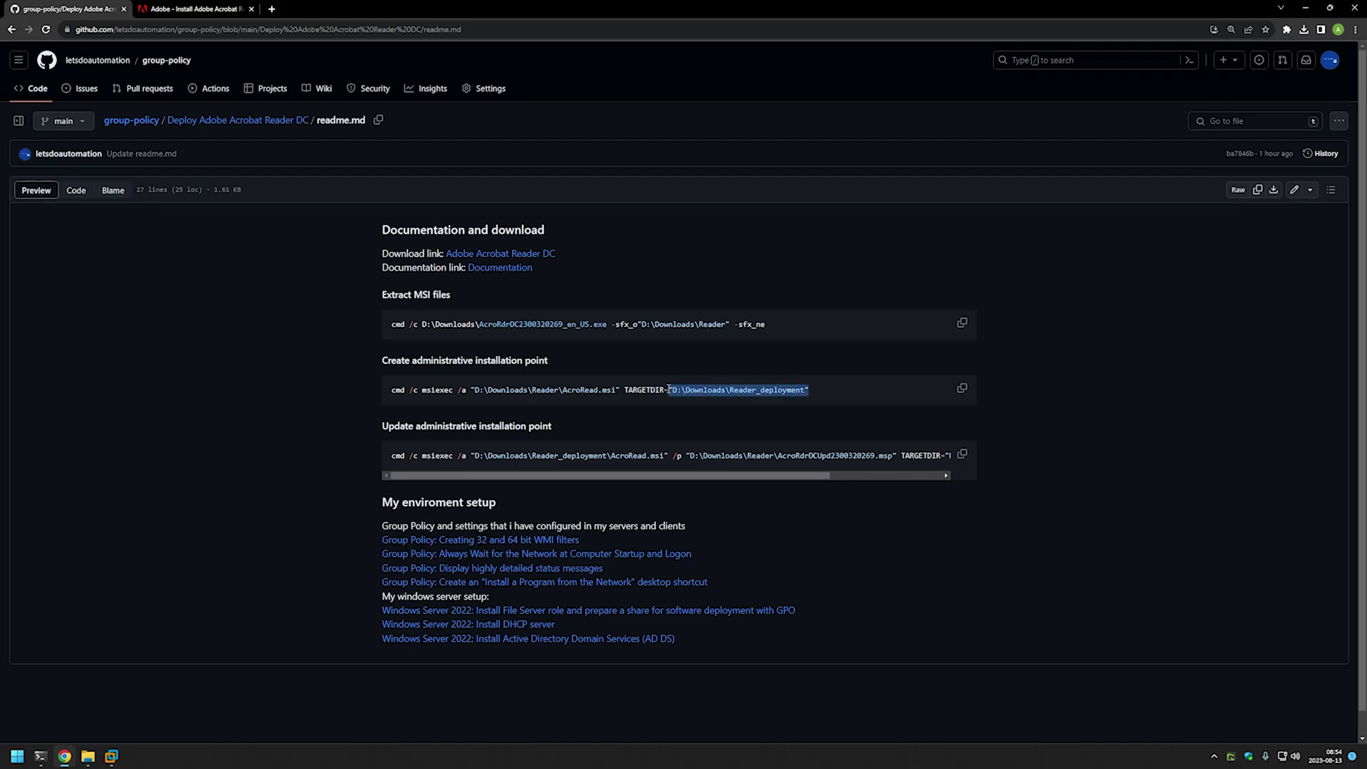
pyautogui.click(692, 394)
# Copy the entire create-administrative-installation-point command and return to the terminal
pyautogui.moveTo(817, 390); pyautogui.dragTo(404, 396)
pyautogui.rightClick(417, 391)
pyautogui.click(428, 403)
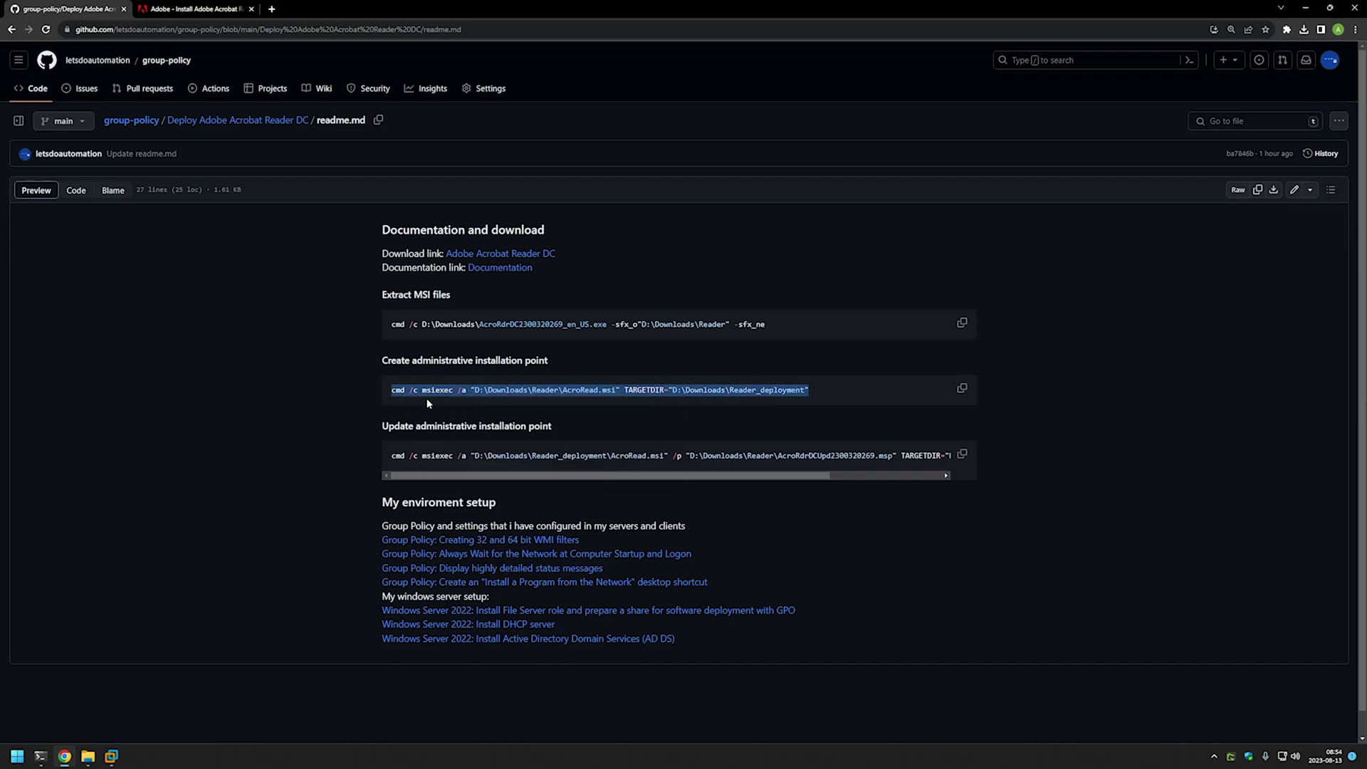
pyautogui.click(40, 756)
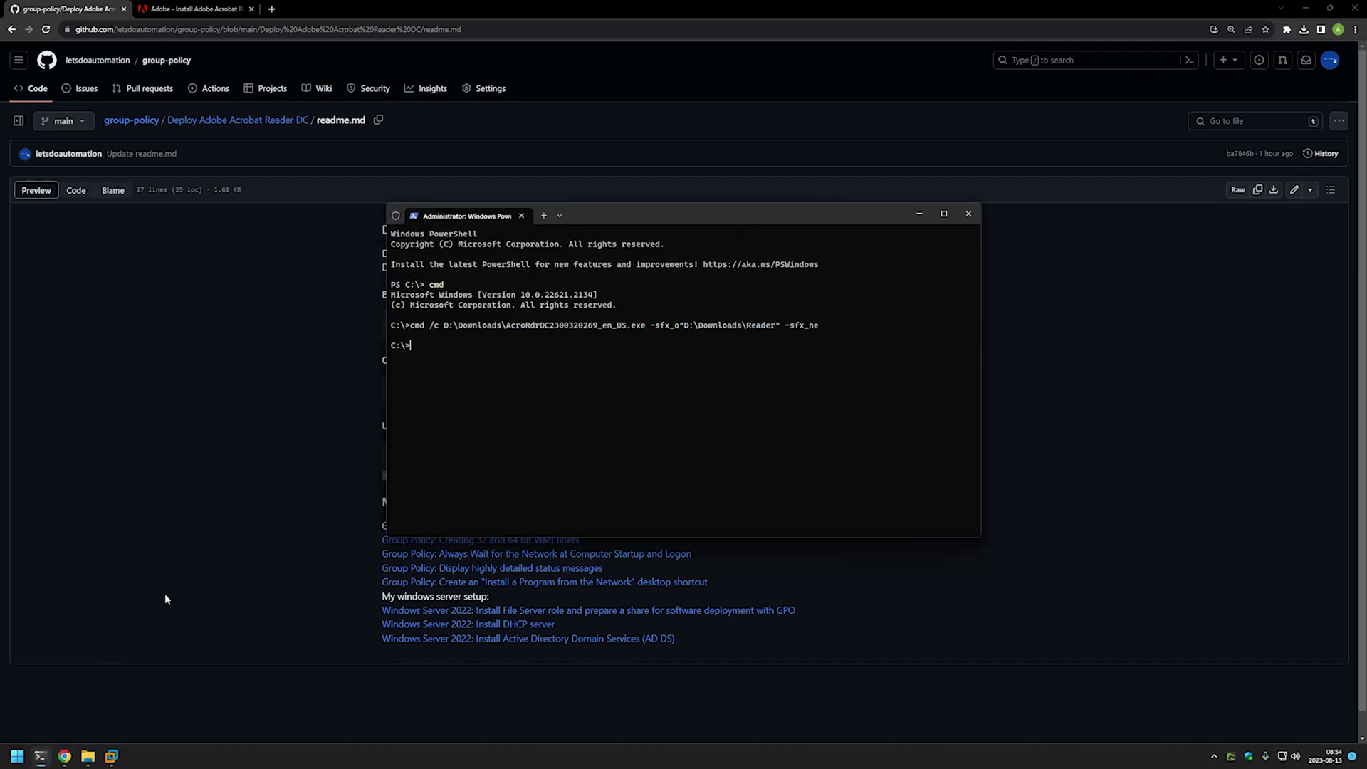
# Run the msiexec /a command and complete Reader DC setup into D:\Downloads\Reader_deployment
pyautogui.hotkey('ctrl', 'v')
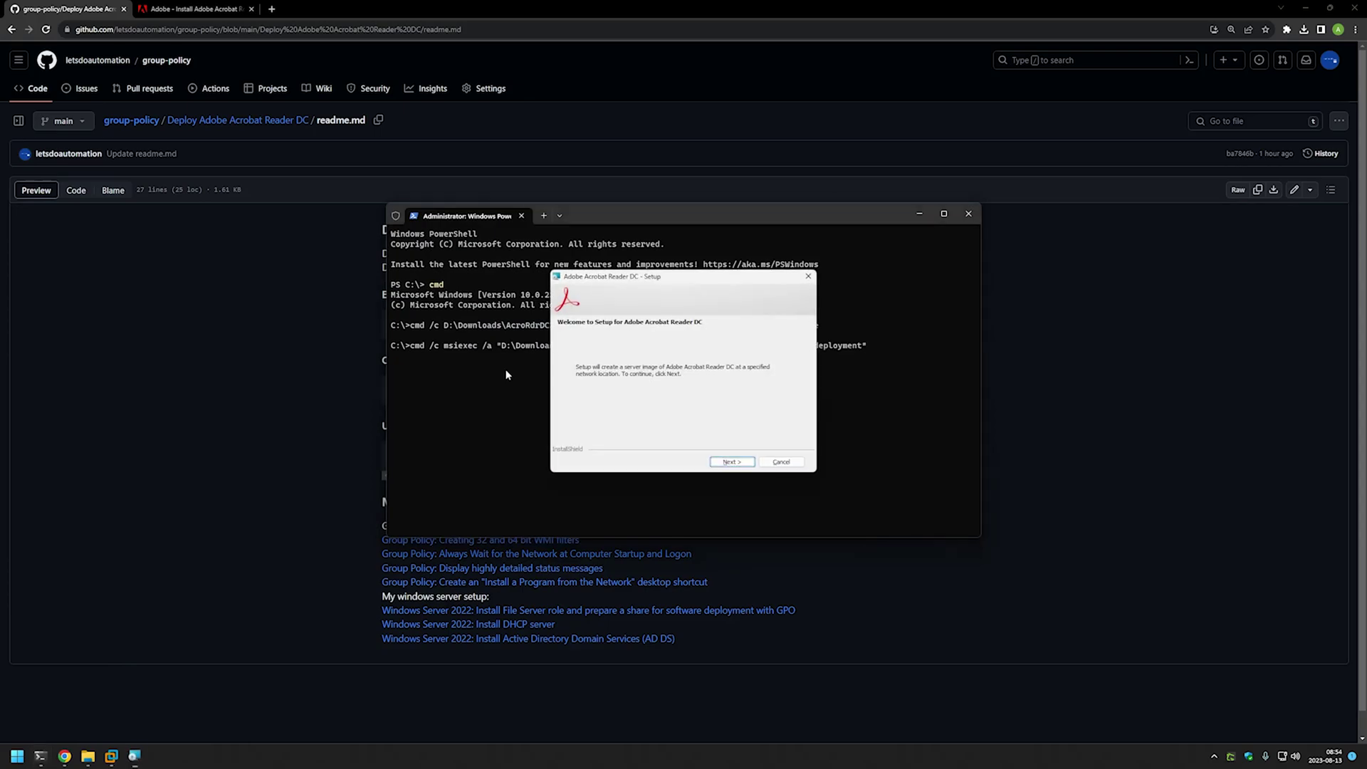
pyautogui.click(723, 463)
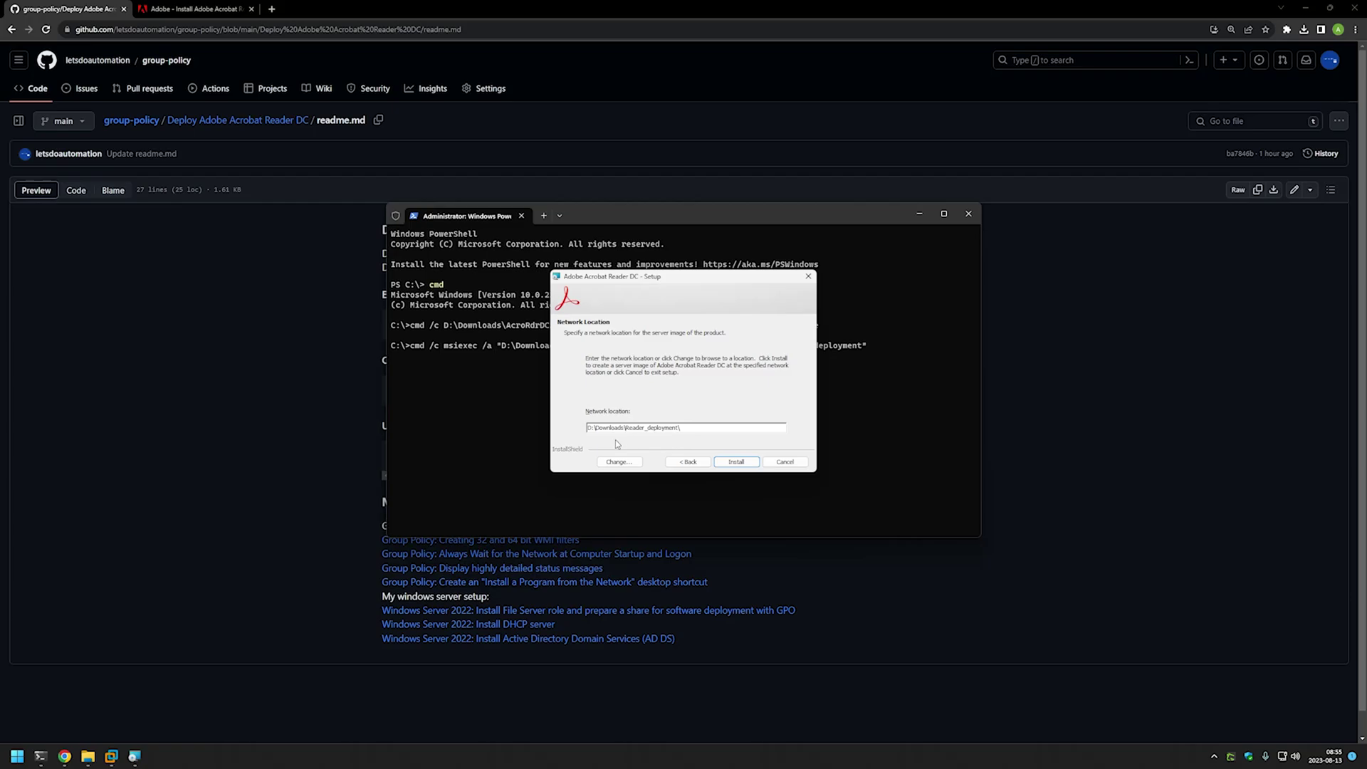
pyautogui.click(737, 458)
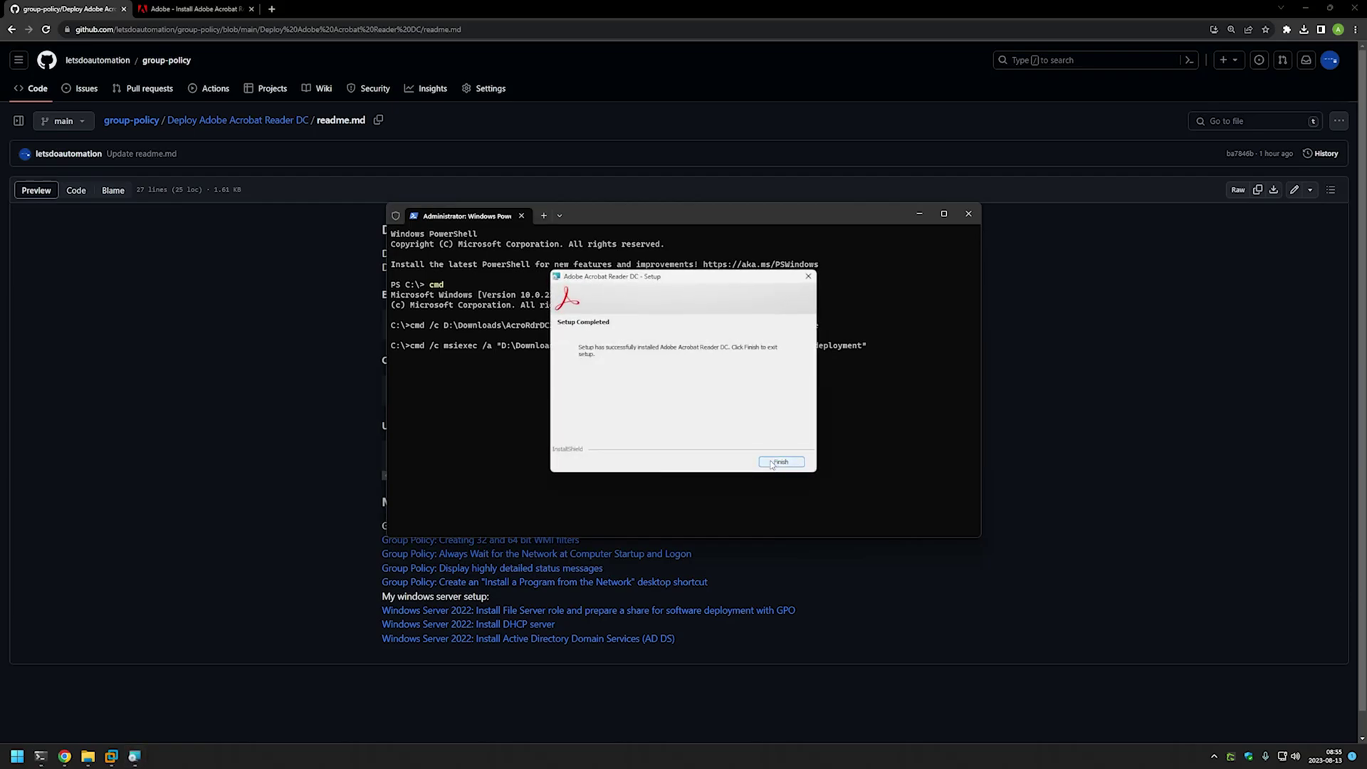
pyautogui.click(771, 463)
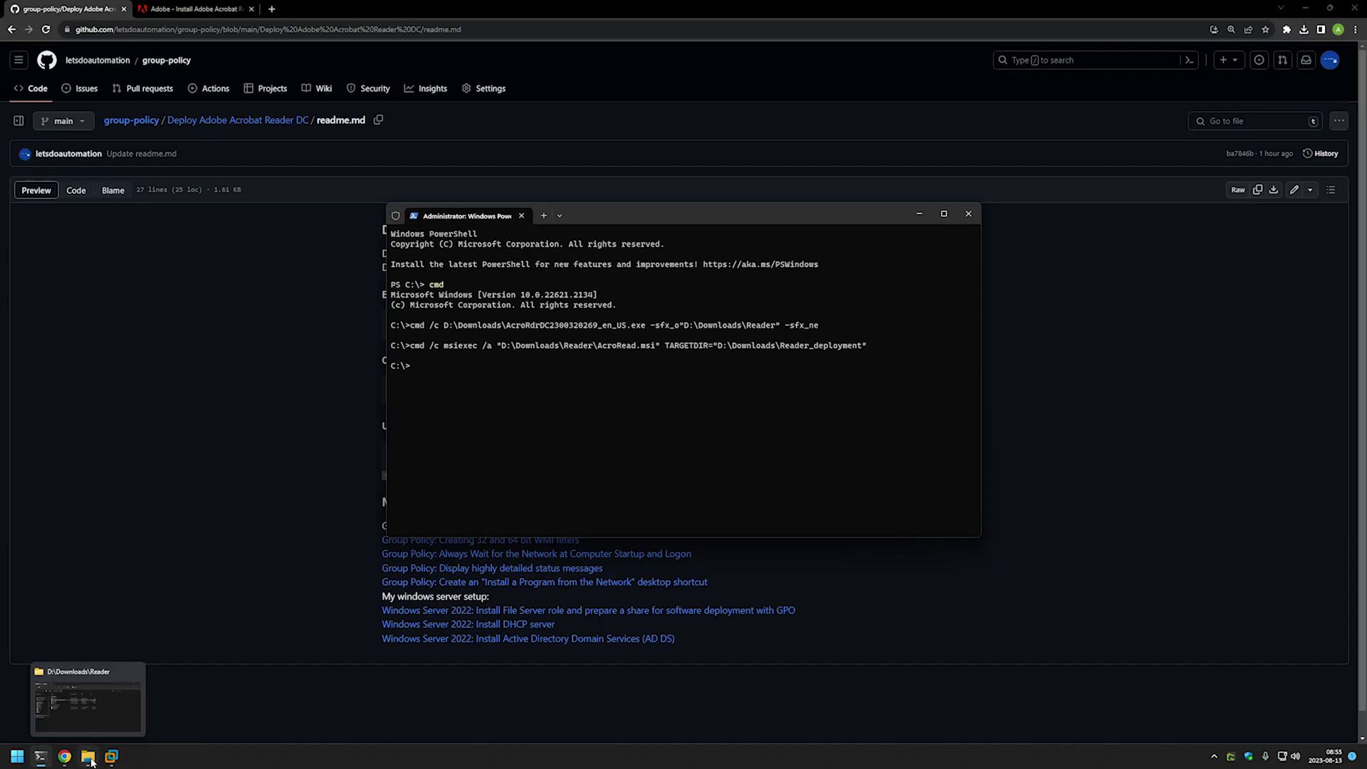
pyautogui.click(91, 754)
# Go up to Downloads and open the Reader_deployment folder
pyautogui.click(509, 368)
pyautogui.hotkey('alt', 'Up')
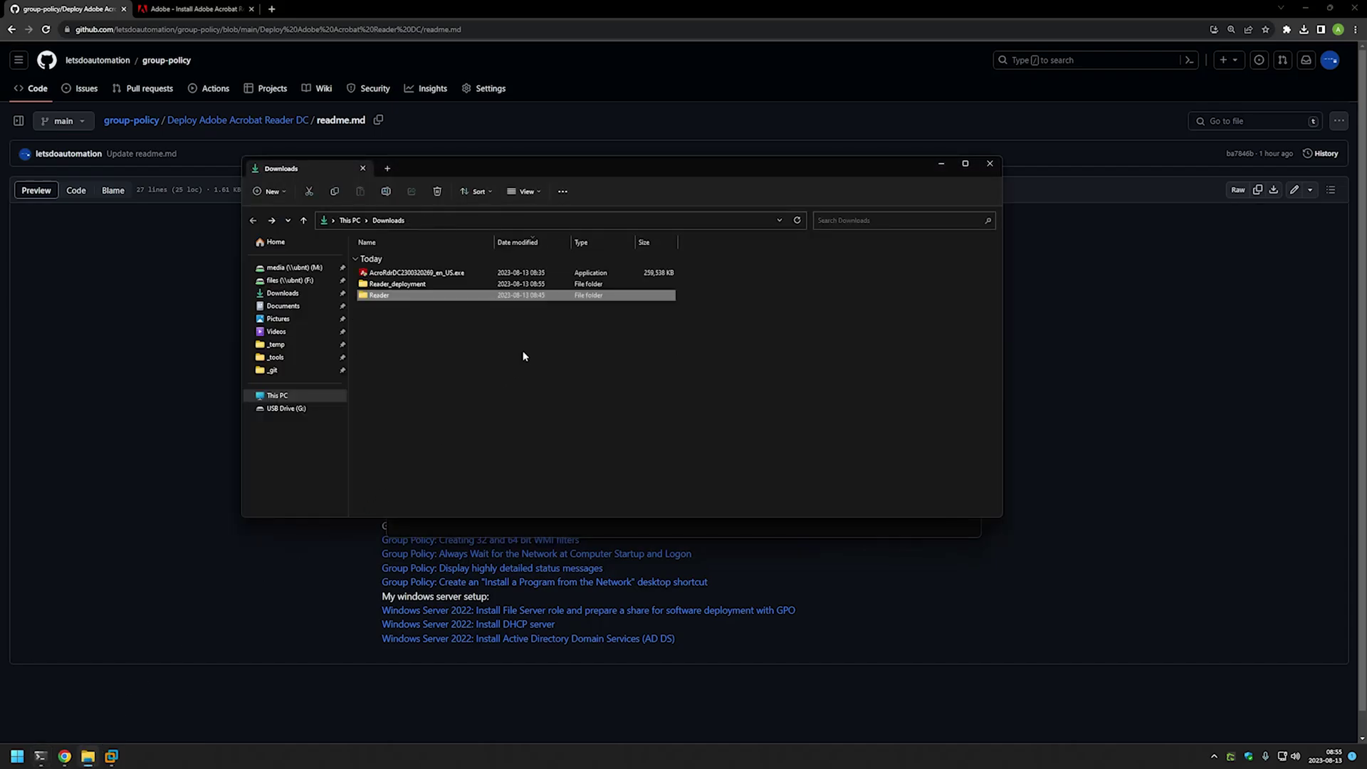
pyautogui.click(405, 286)
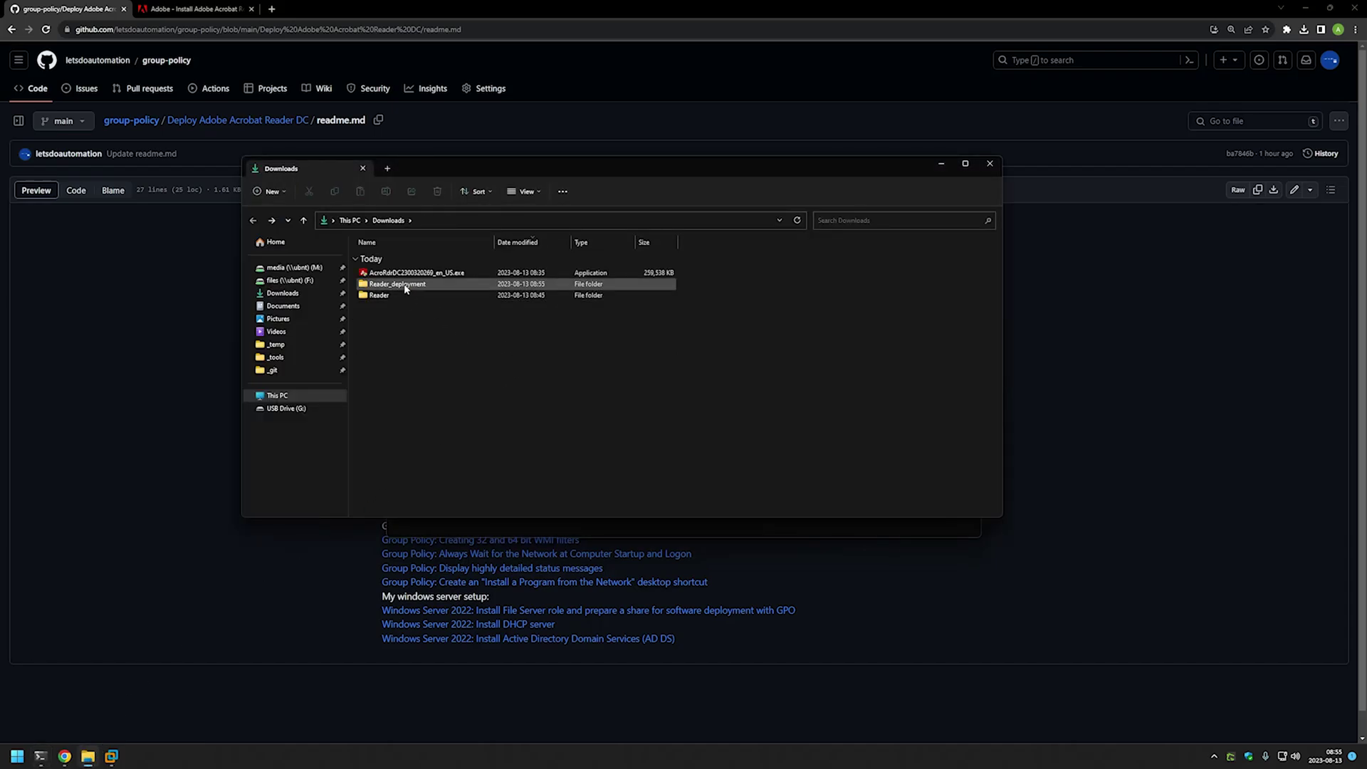
pyautogui.click(401, 285)
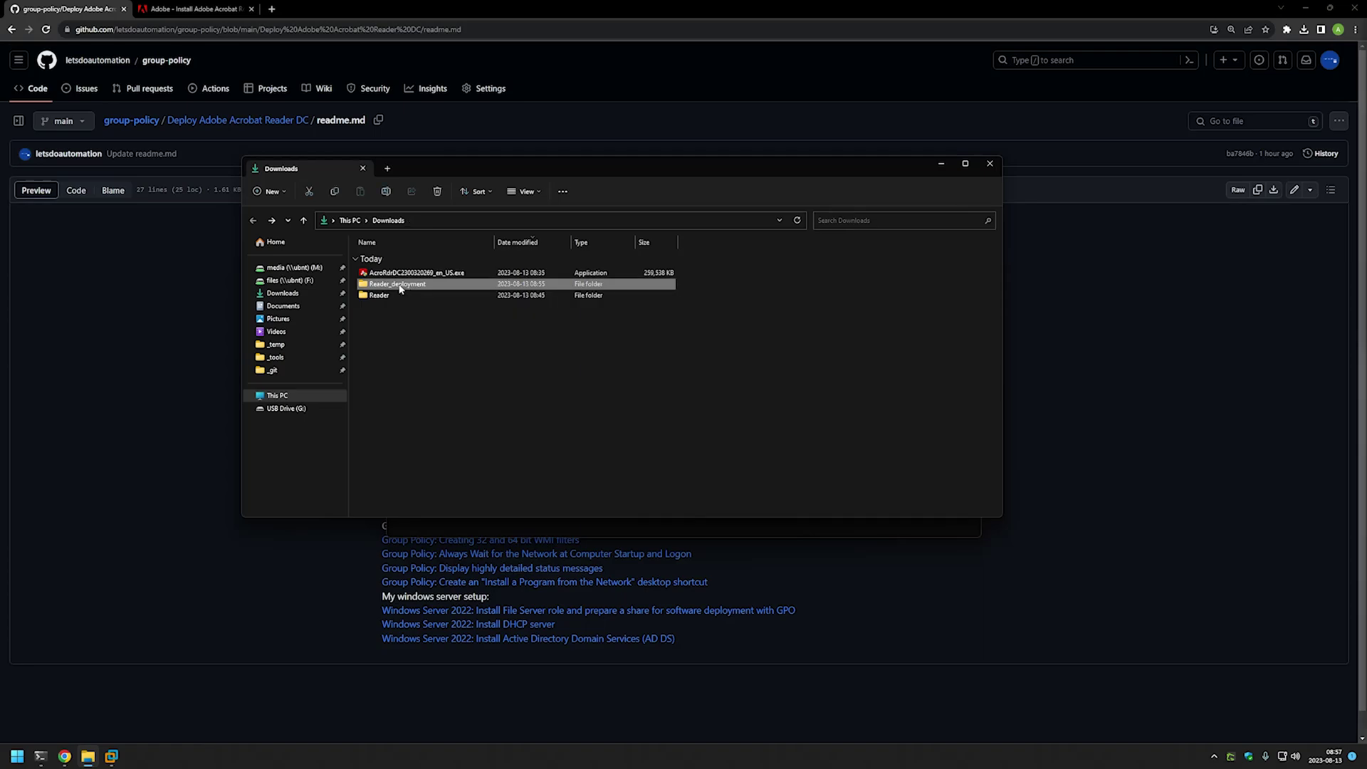
pyautogui.doubleClick(401, 285)
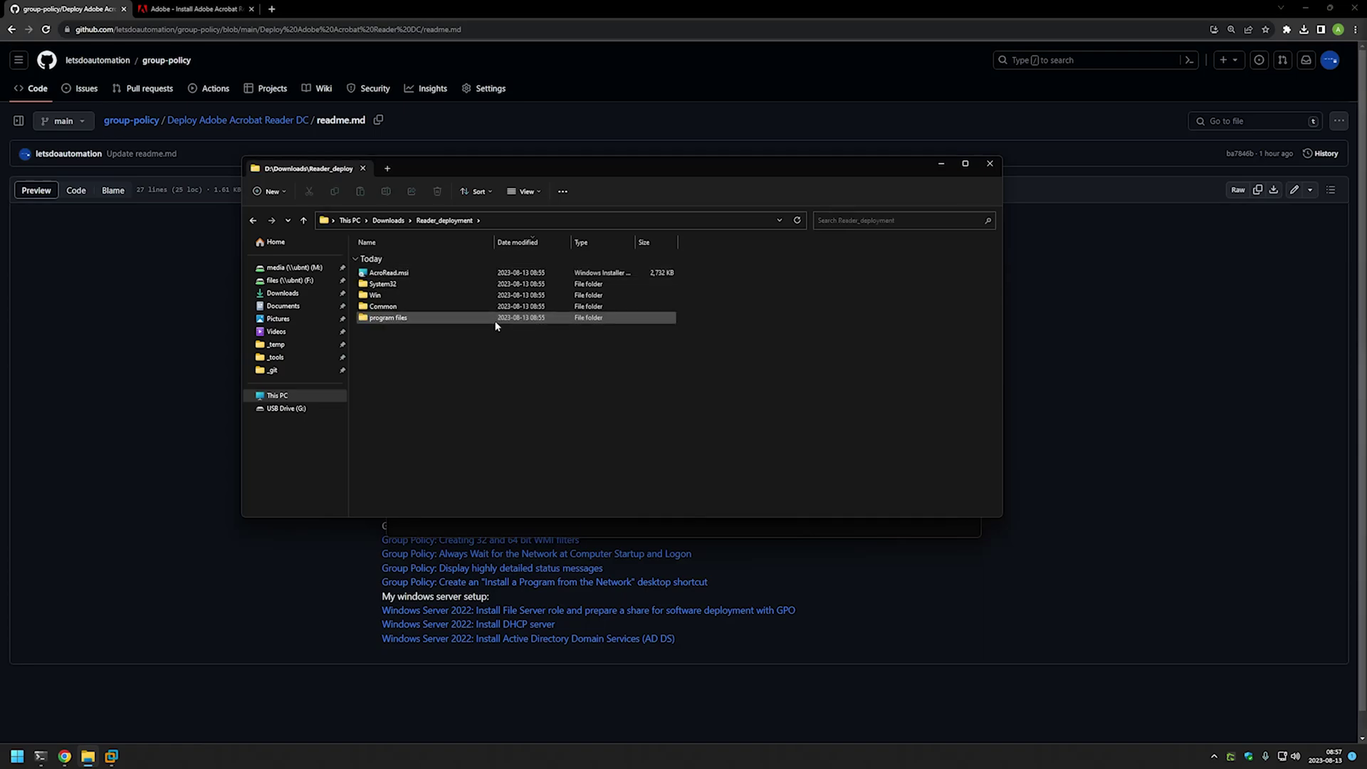
# Review Reader_deployment's AcroRead.msi, System32, Win, Common and program files, then minimize Explorer
pyautogui.click(411, 274)
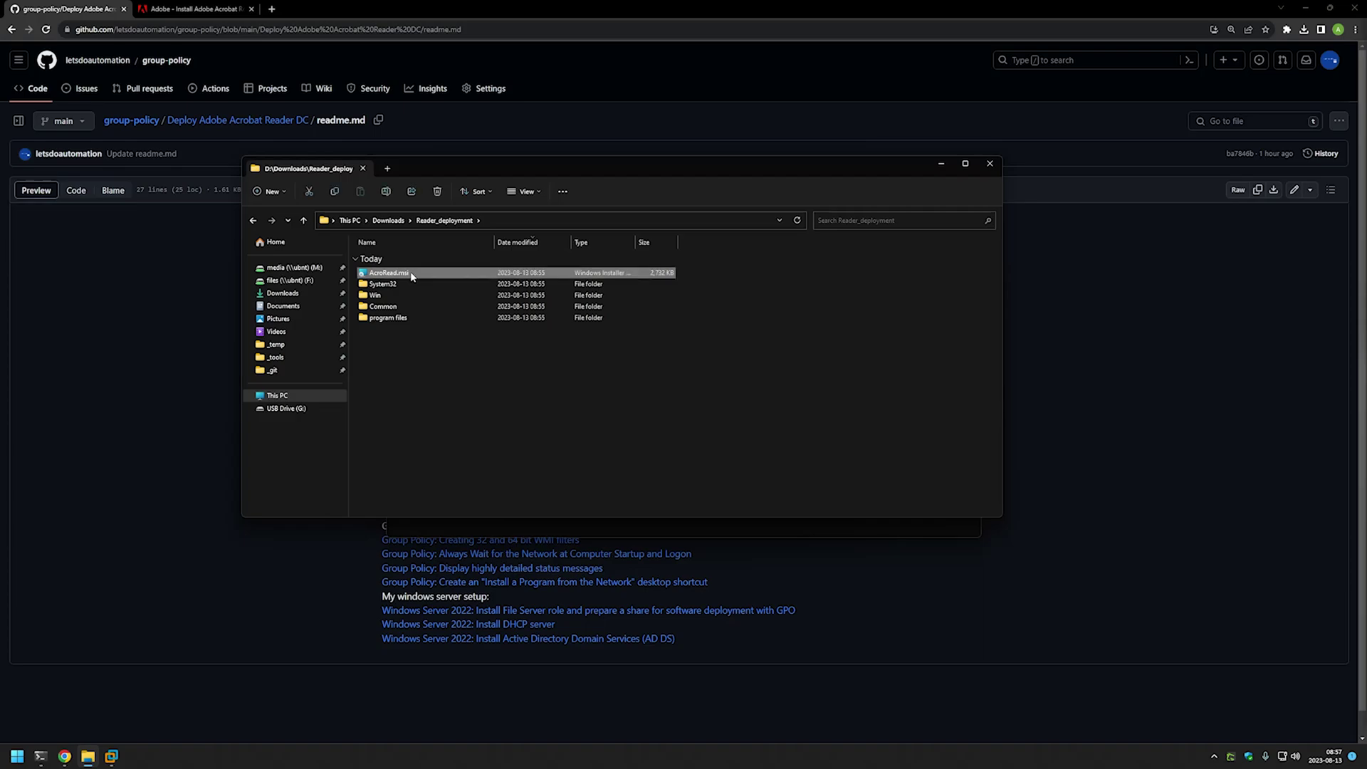
pyautogui.moveTo(429, 338); pyautogui.dragTo(431, 282)
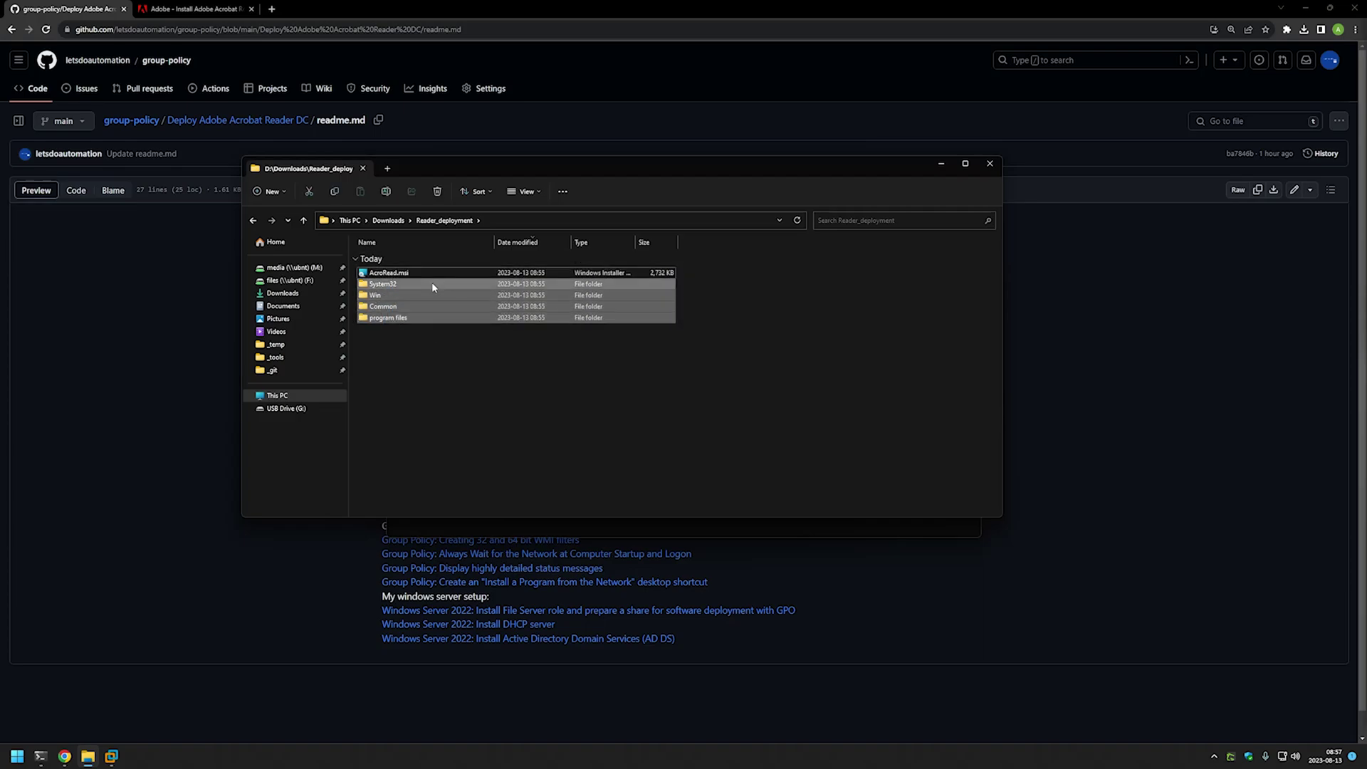
pyautogui.click(433, 342)
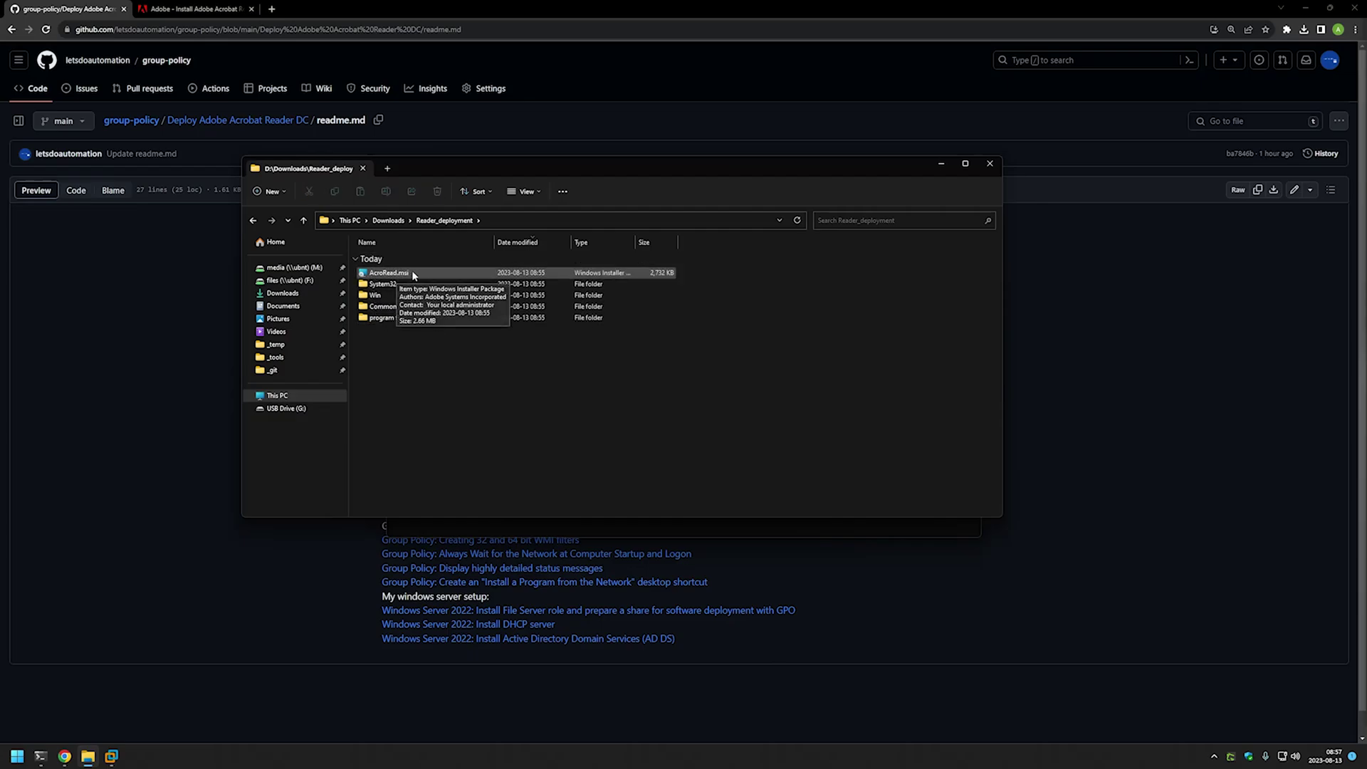
pyautogui.moveTo(403, 341); pyautogui.dragTo(366, 267)
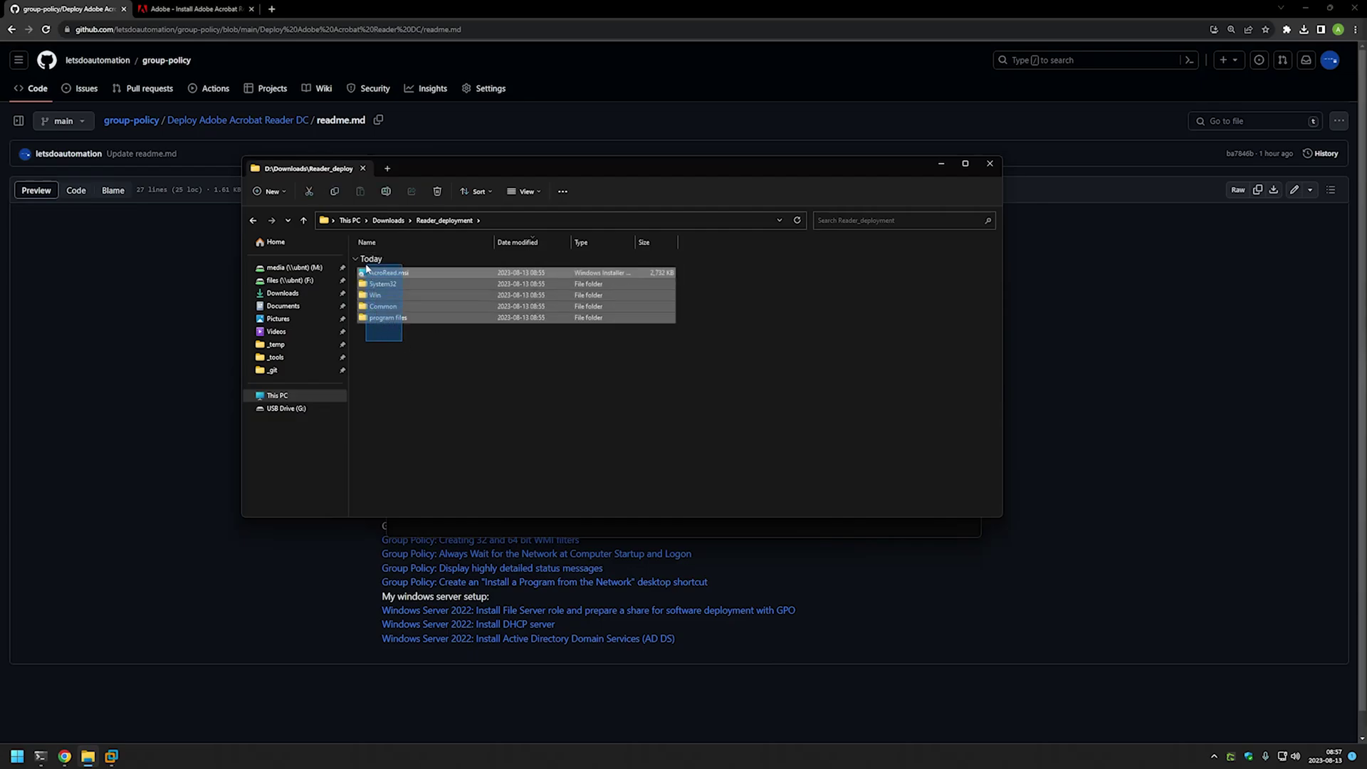
pyautogui.click(433, 352)
pyautogui.click(218, 314)
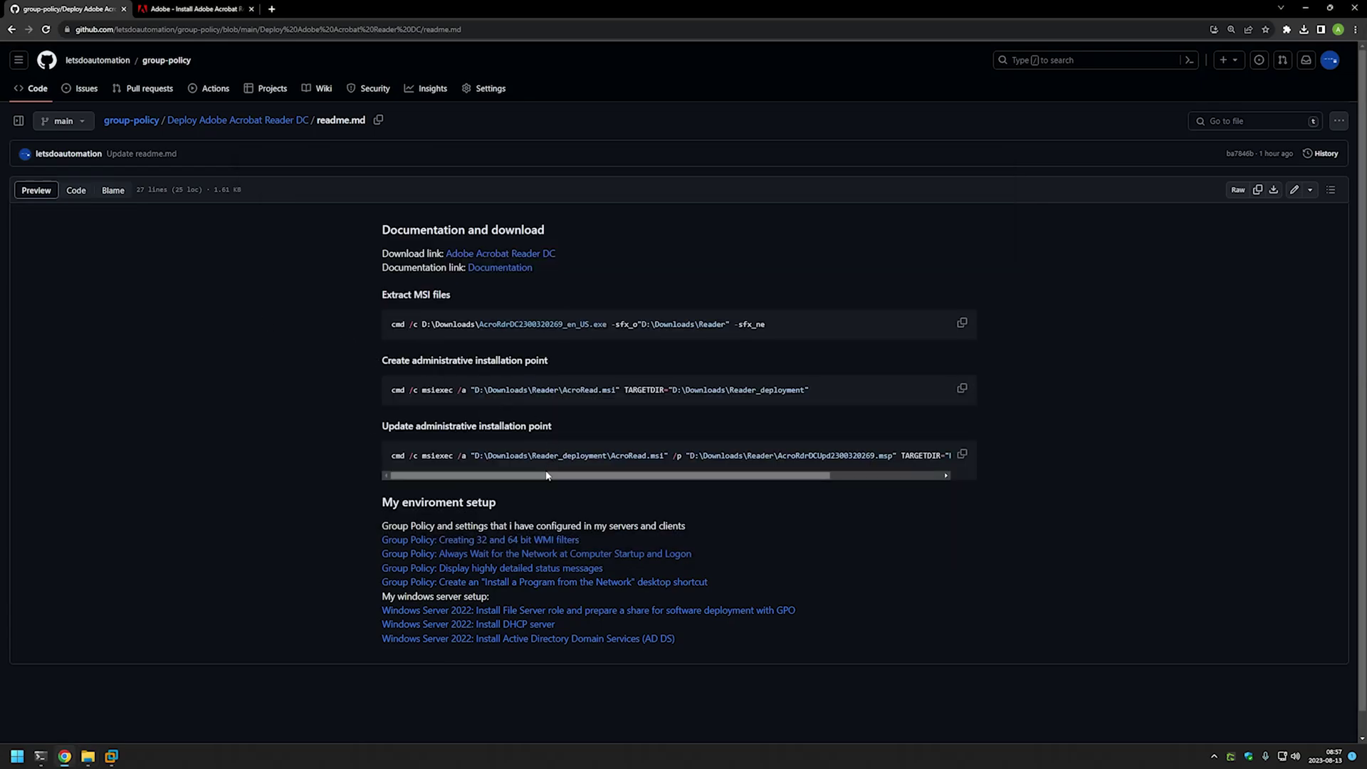
# Highlight the update command's AcroRead.msi path and check it against File Explorer
pyautogui.moveTo(548, 476); pyautogui.dragTo(673, 477)
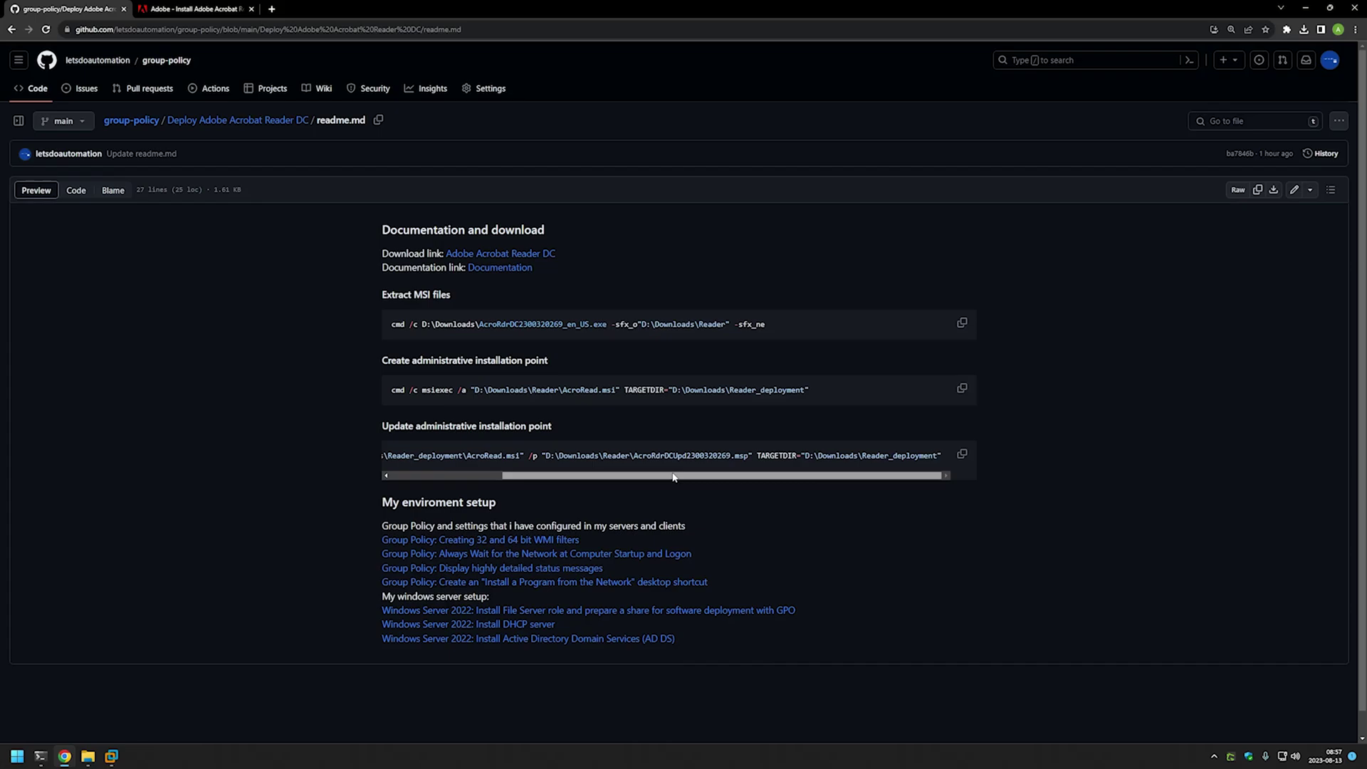
pyautogui.moveTo(674, 477); pyautogui.dragTo(562, 475)
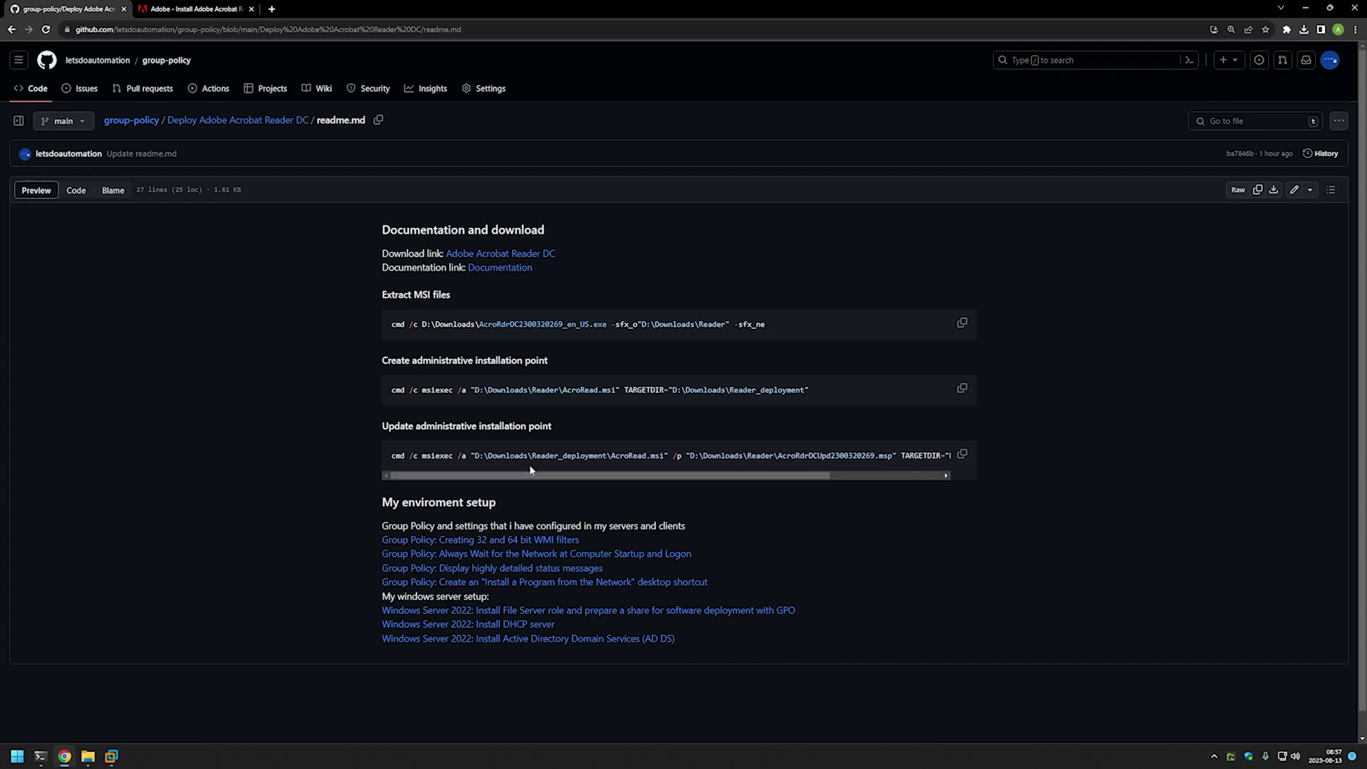
pyautogui.moveTo(470, 456); pyautogui.dragTo(664, 460)
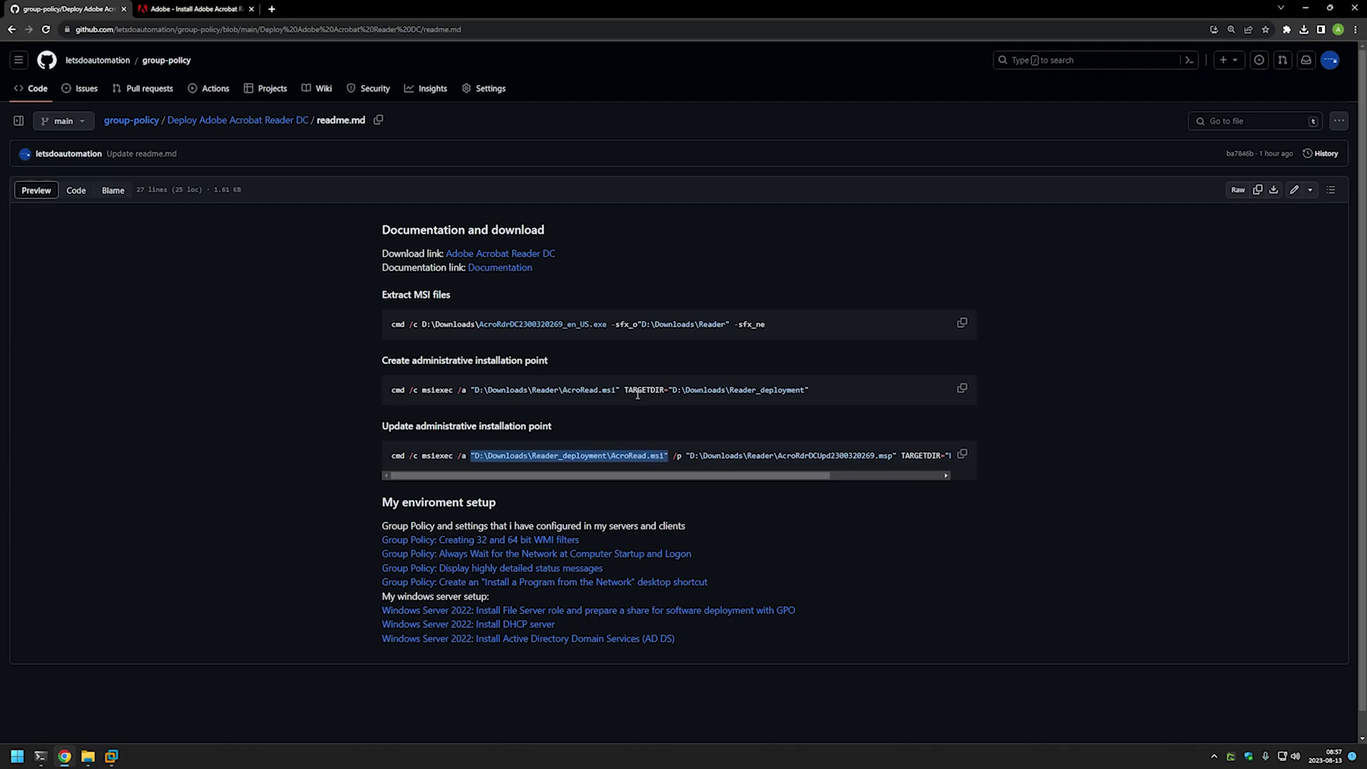
pyautogui.click(88, 757)
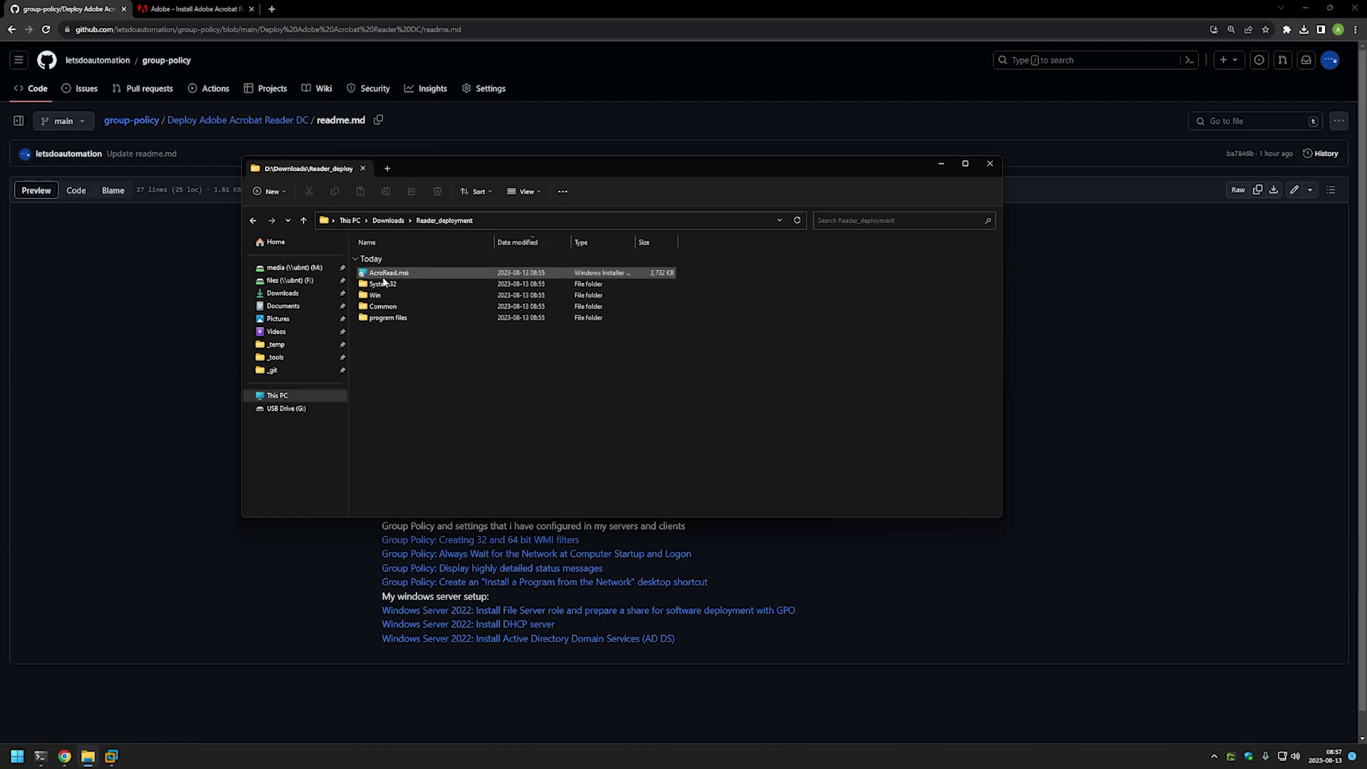
pyautogui.click(177, 354)
pyautogui.moveTo(701, 476); pyautogui.dragTo(563, 455)
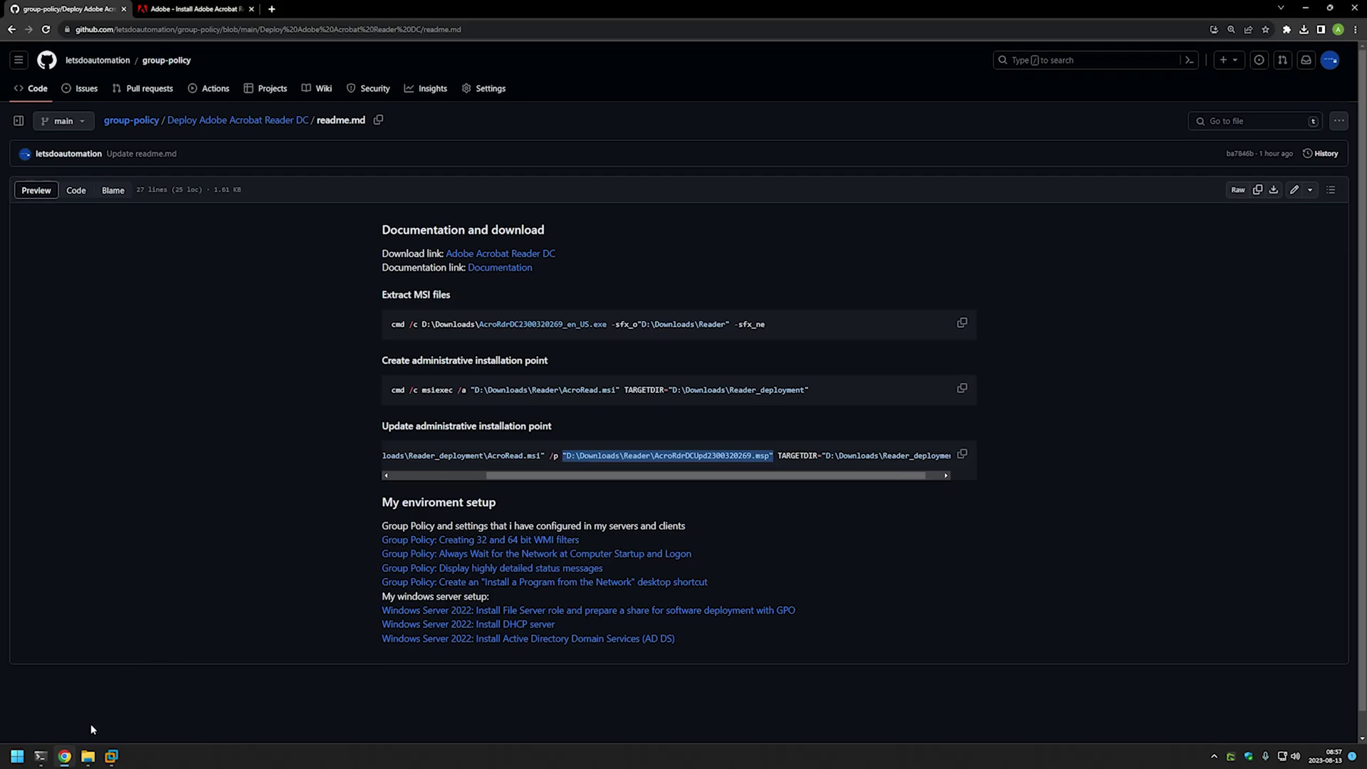
# Locate the AcroRdrDCUpd2300320269.msp patch in Reader and the Reader_deployment folder
pyautogui.click(87, 756)
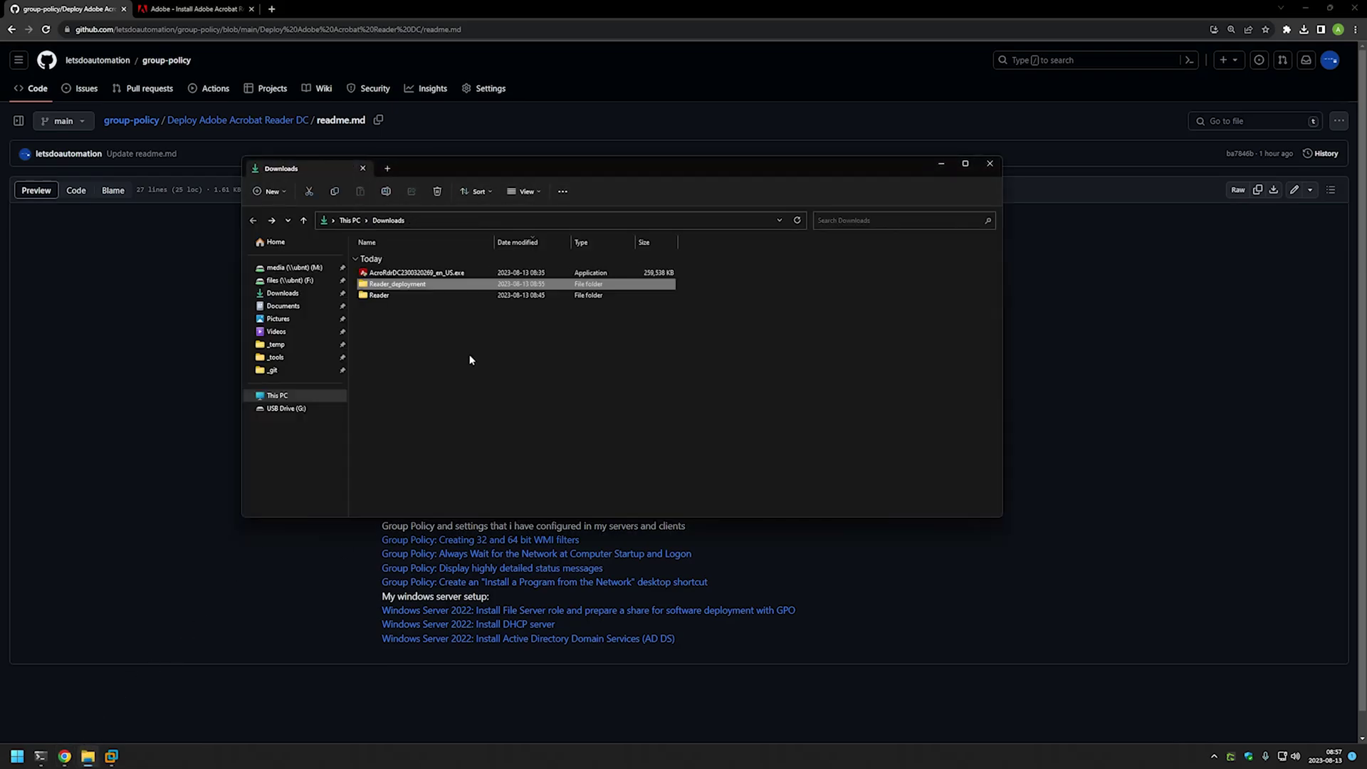
pyautogui.doubleClick(387, 296)
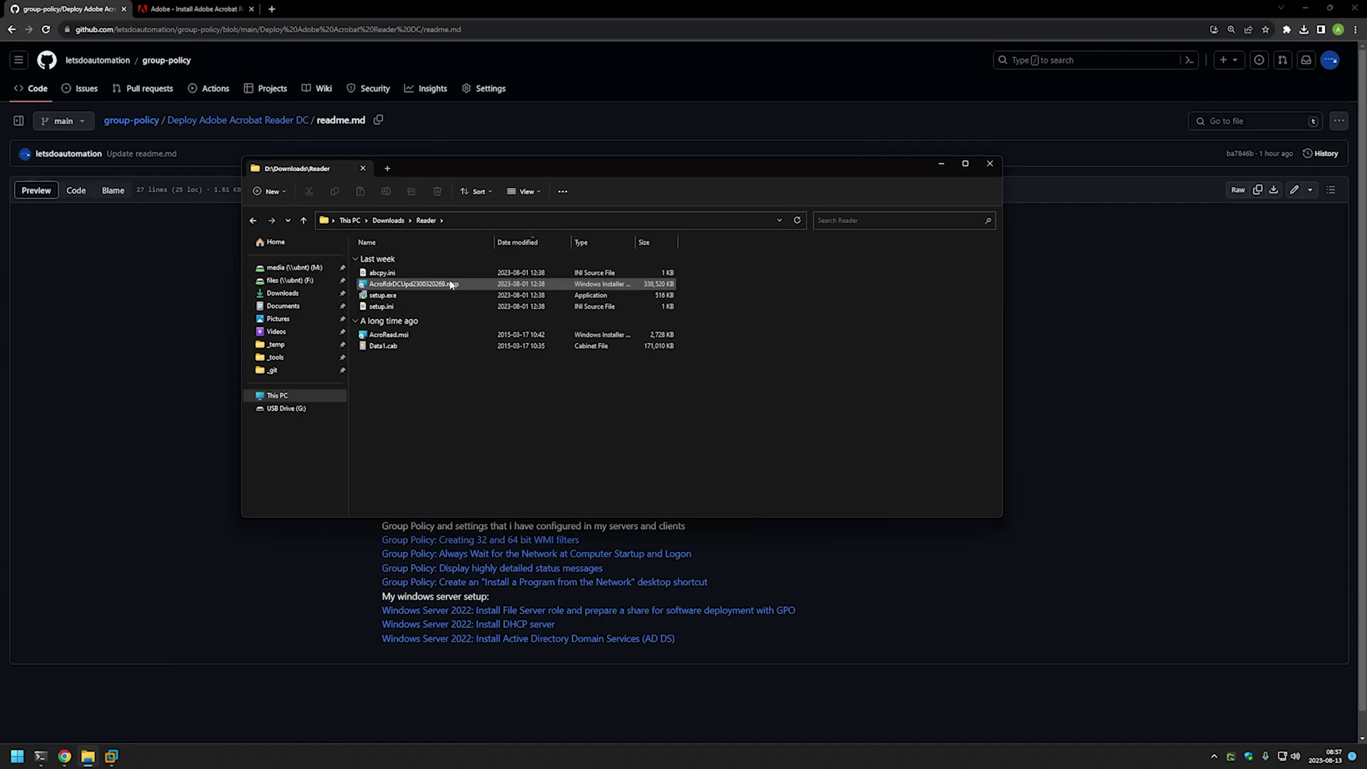
pyautogui.click(427, 284)
pyautogui.click(186, 459)
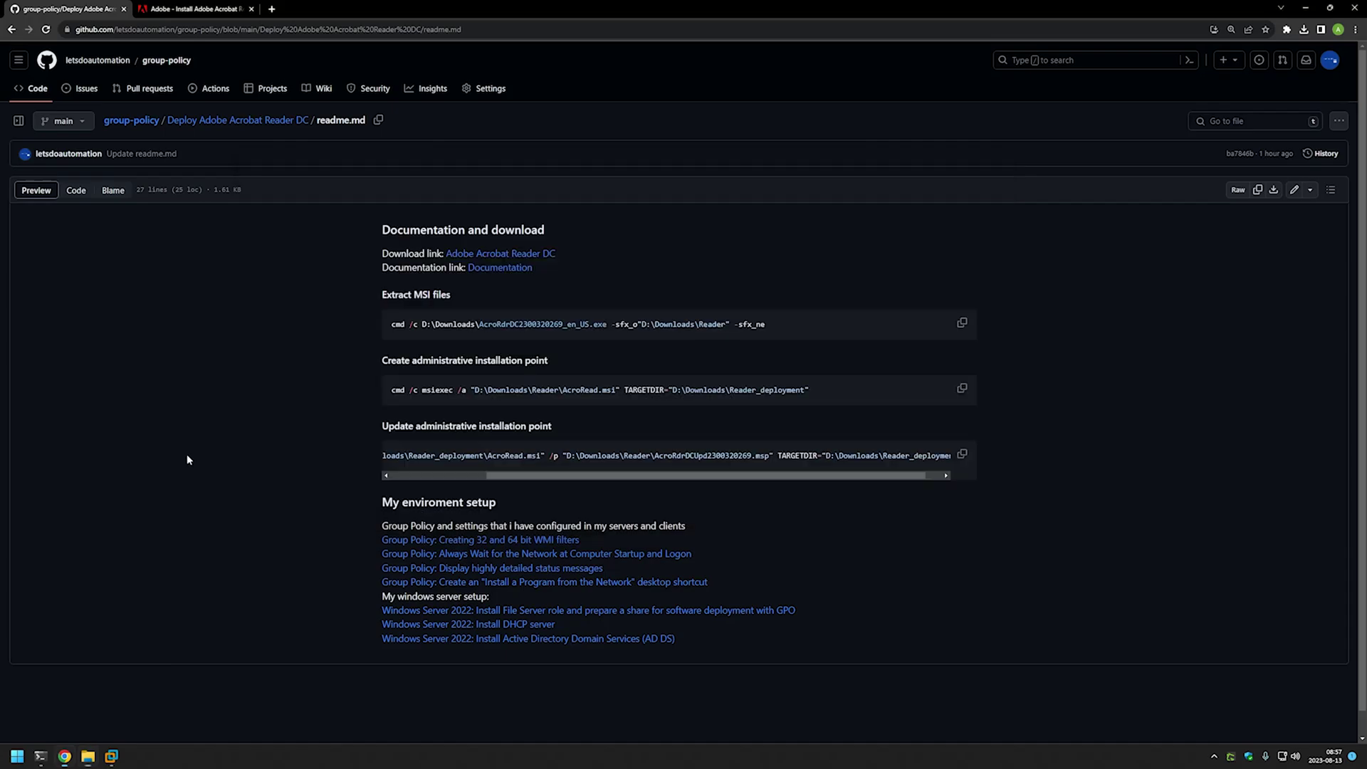
pyautogui.moveTo(726, 476); pyautogui.dragTo(742, 476)
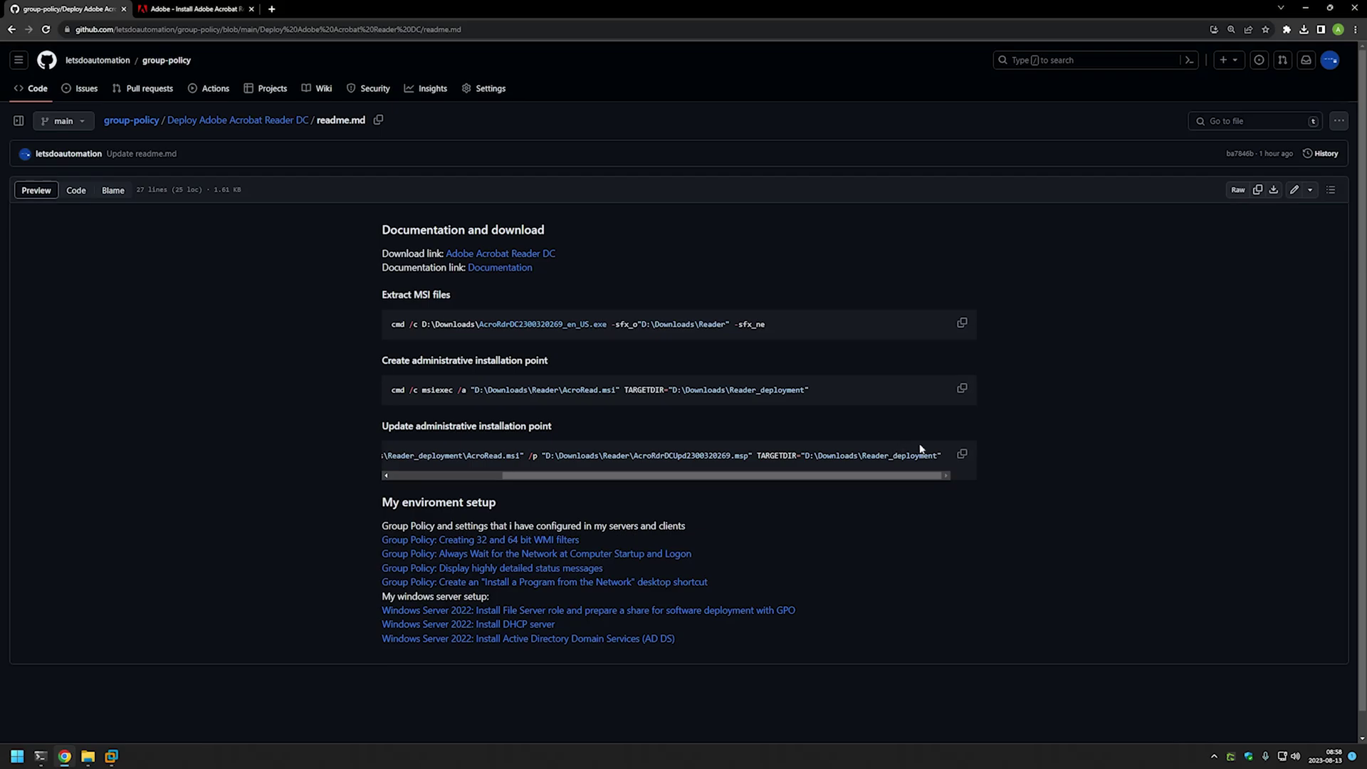
pyautogui.click(88, 756)
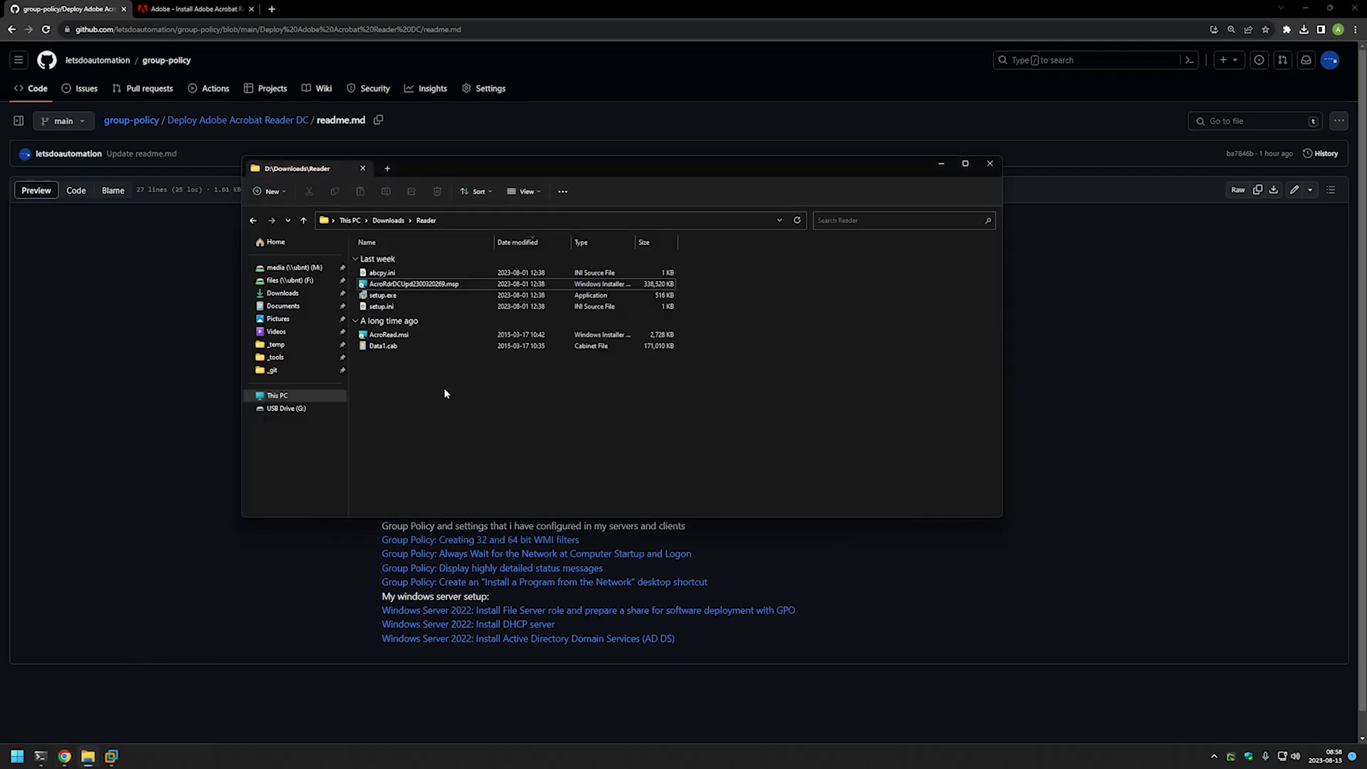
pyautogui.hotkey('alt', 'Up')
pyautogui.doubleClick(422, 283)
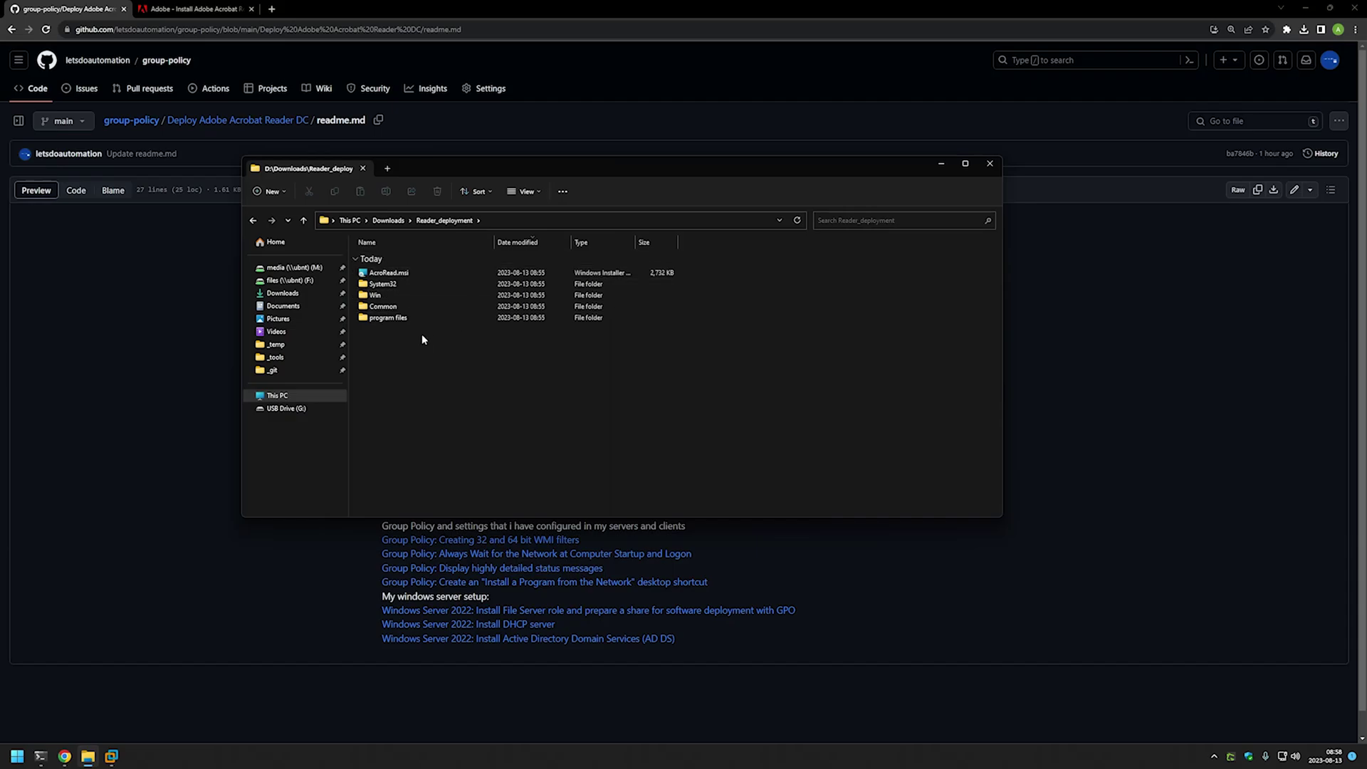
pyautogui.click(452, 5)
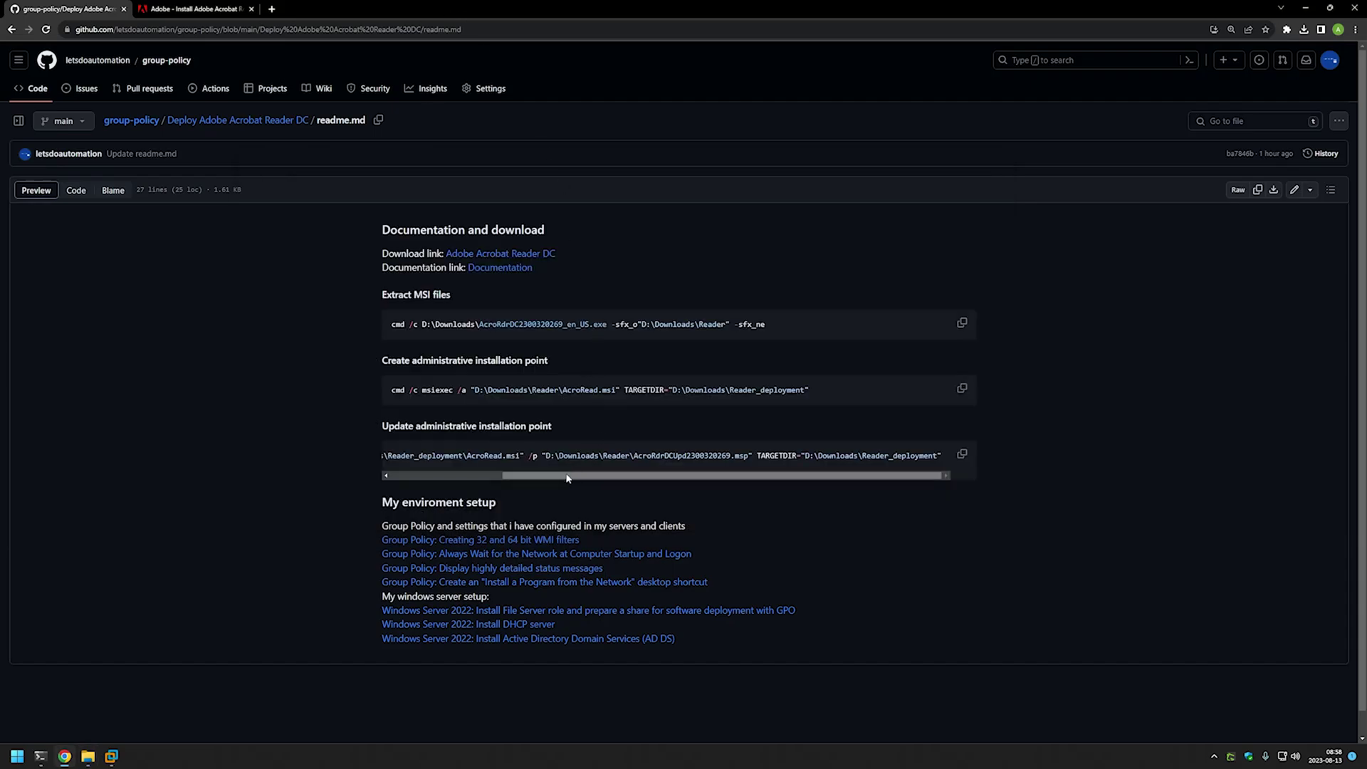
# Compare the create and update commands' msi paths, then select the whole update command
pyautogui.moveTo(537, 475); pyautogui.dragTo(447, 469)
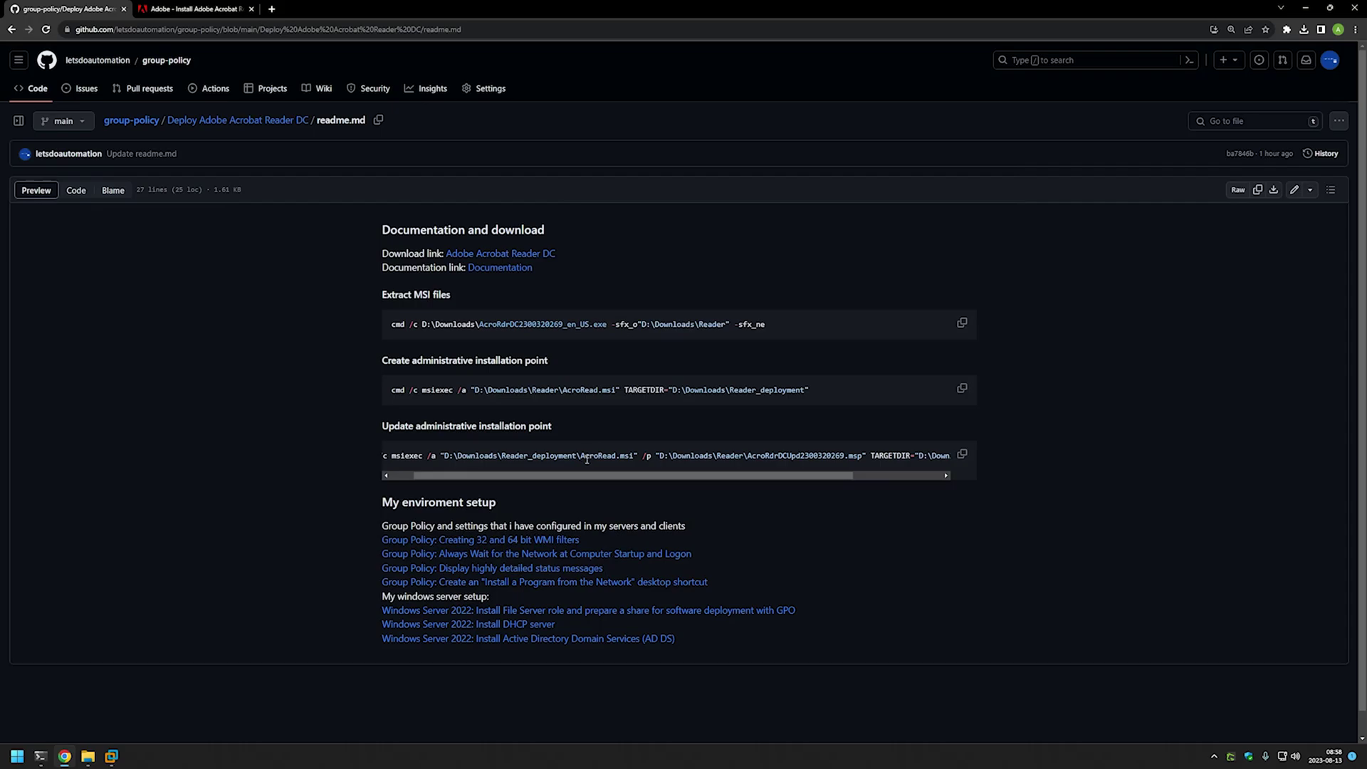
pyautogui.moveTo(584, 478); pyautogui.dragTo(562, 477)
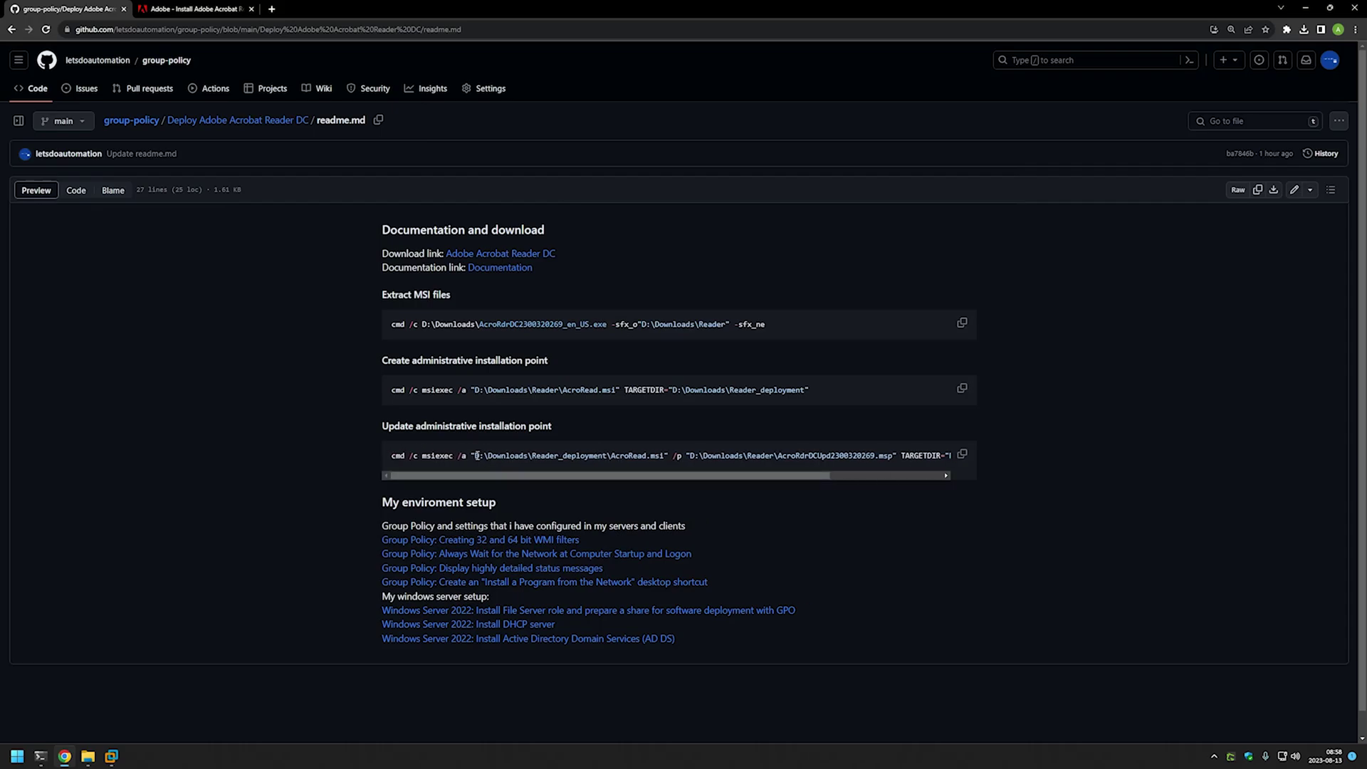
pyautogui.moveTo(476, 455); pyautogui.dragTo(578, 463)
pyautogui.moveTo(673, 458); pyautogui.dragTo(661, 459)
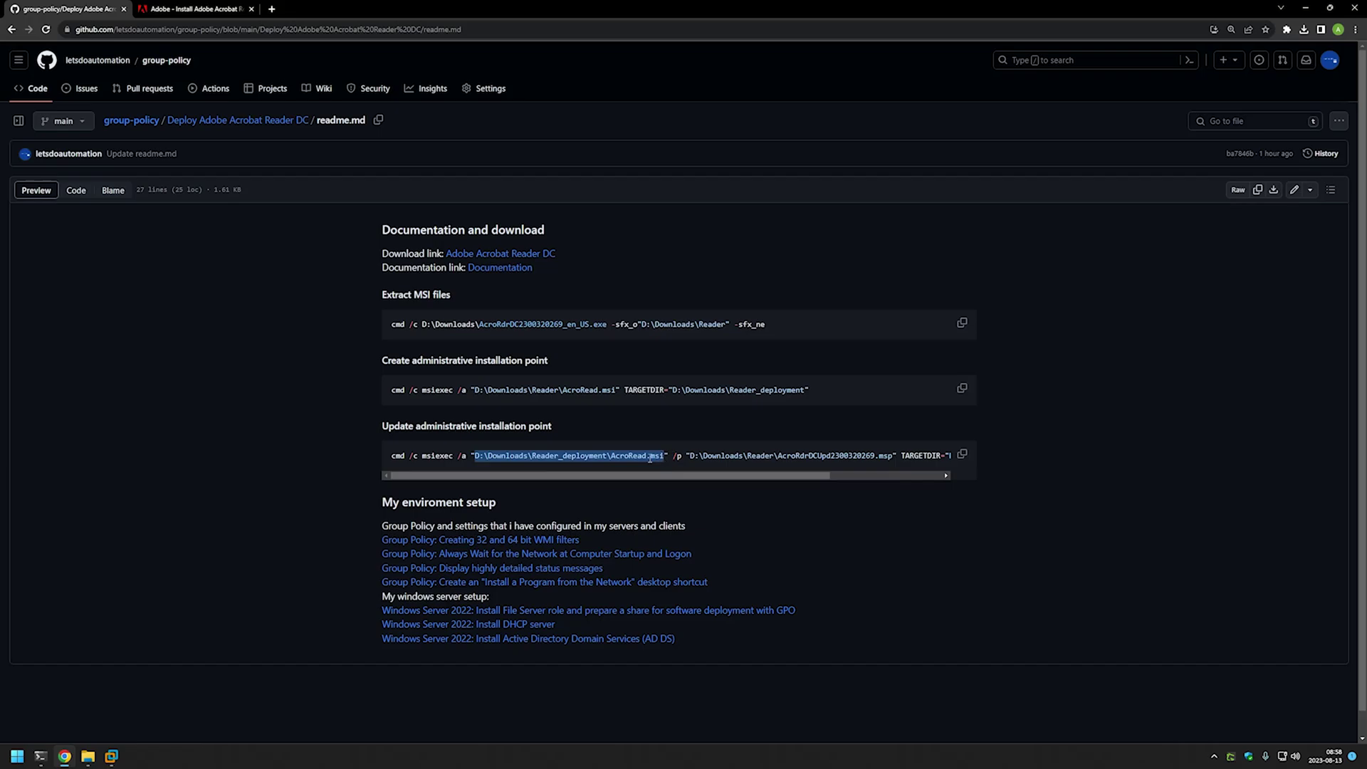
pyautogui.click(655, 459)
pyautogui.moveTo(475, 390); pyautogui.dragTo(616, 391)
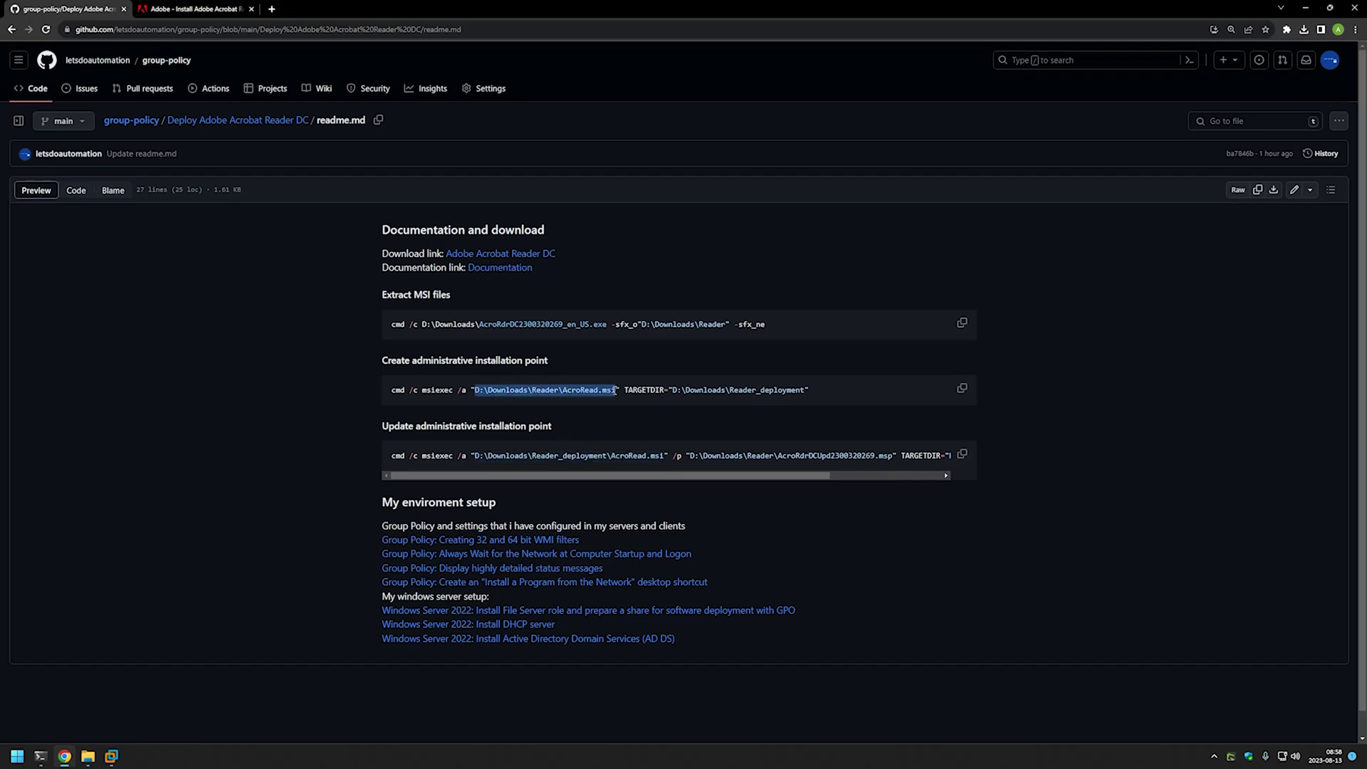
pyautogui.moveTo(475, 456); pyautogui.dragTo(662, 458)
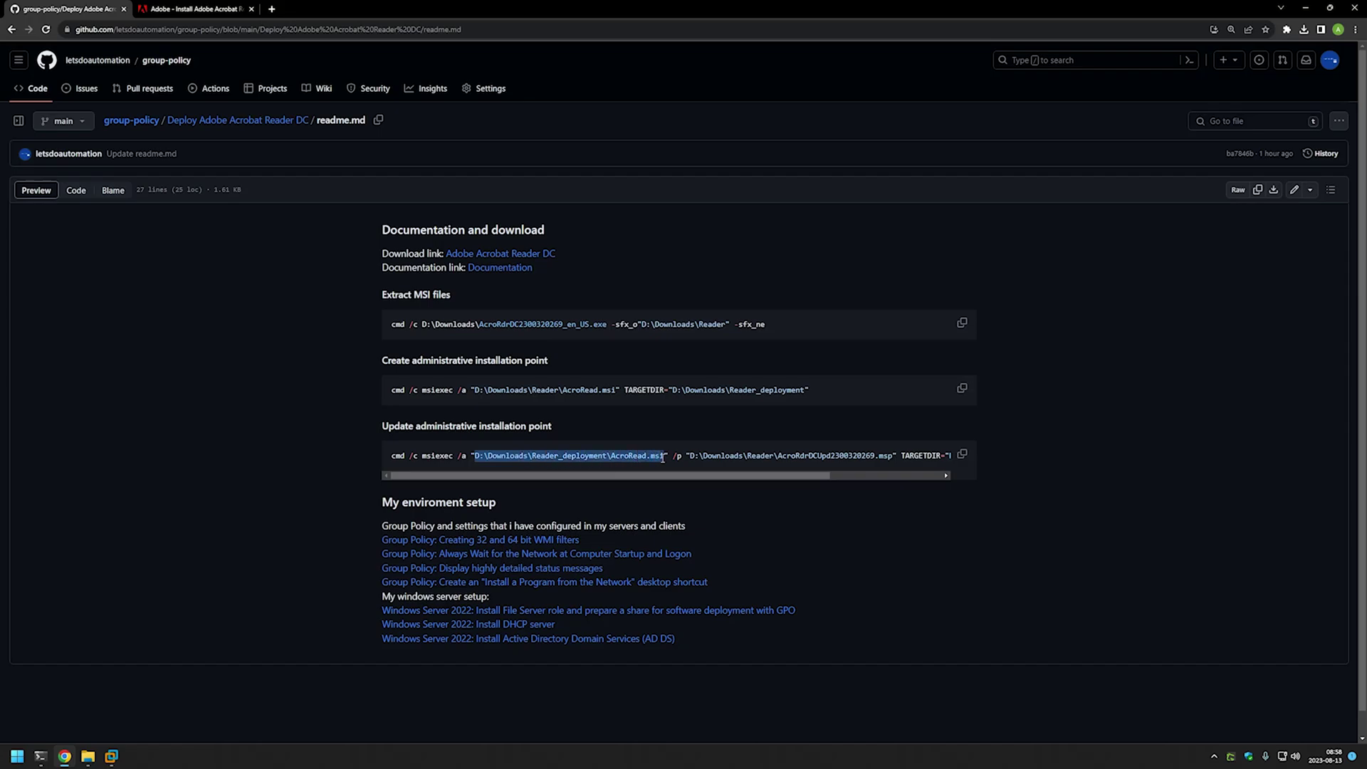
pyautogui.click(667, 438)
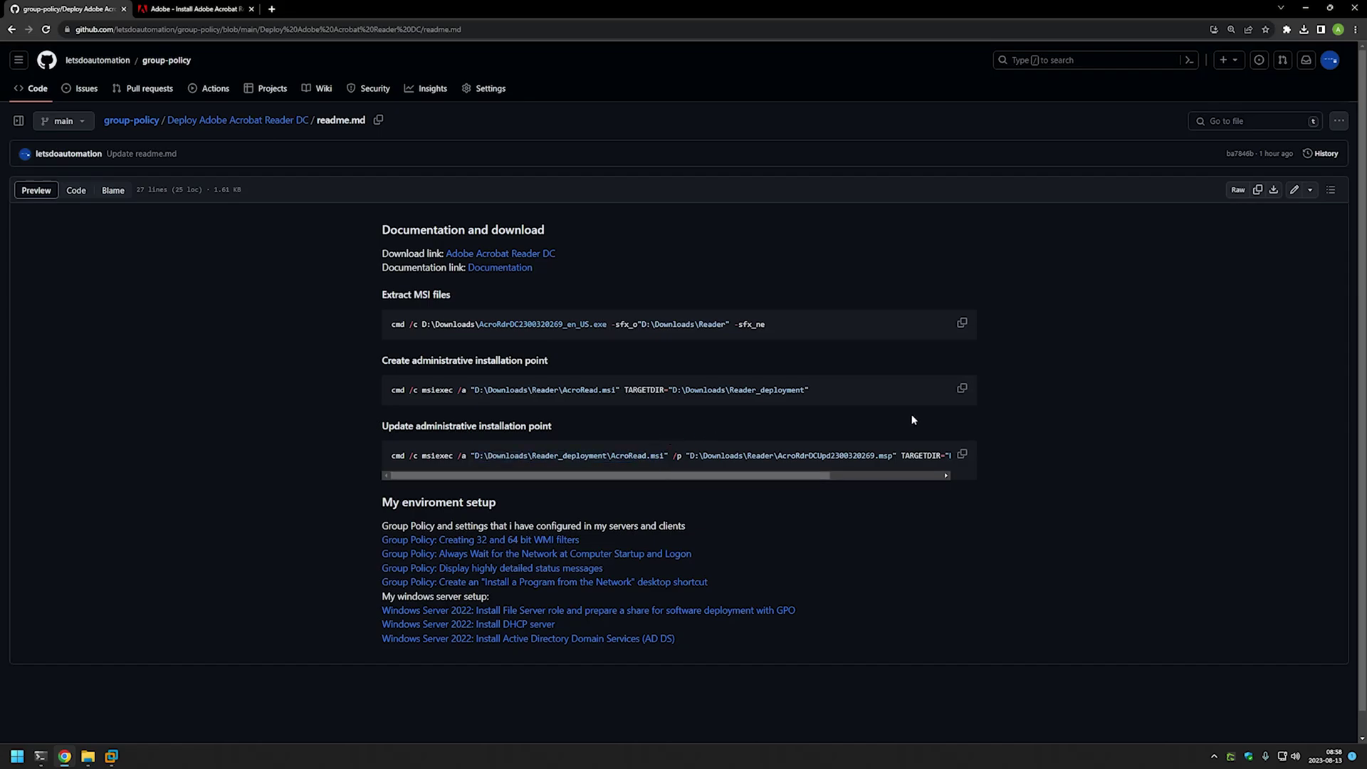
pyautogui.moveTo(784, 476); pyautogui.dragTo(347, 446)
pyautogui.rightClick(436, 455)
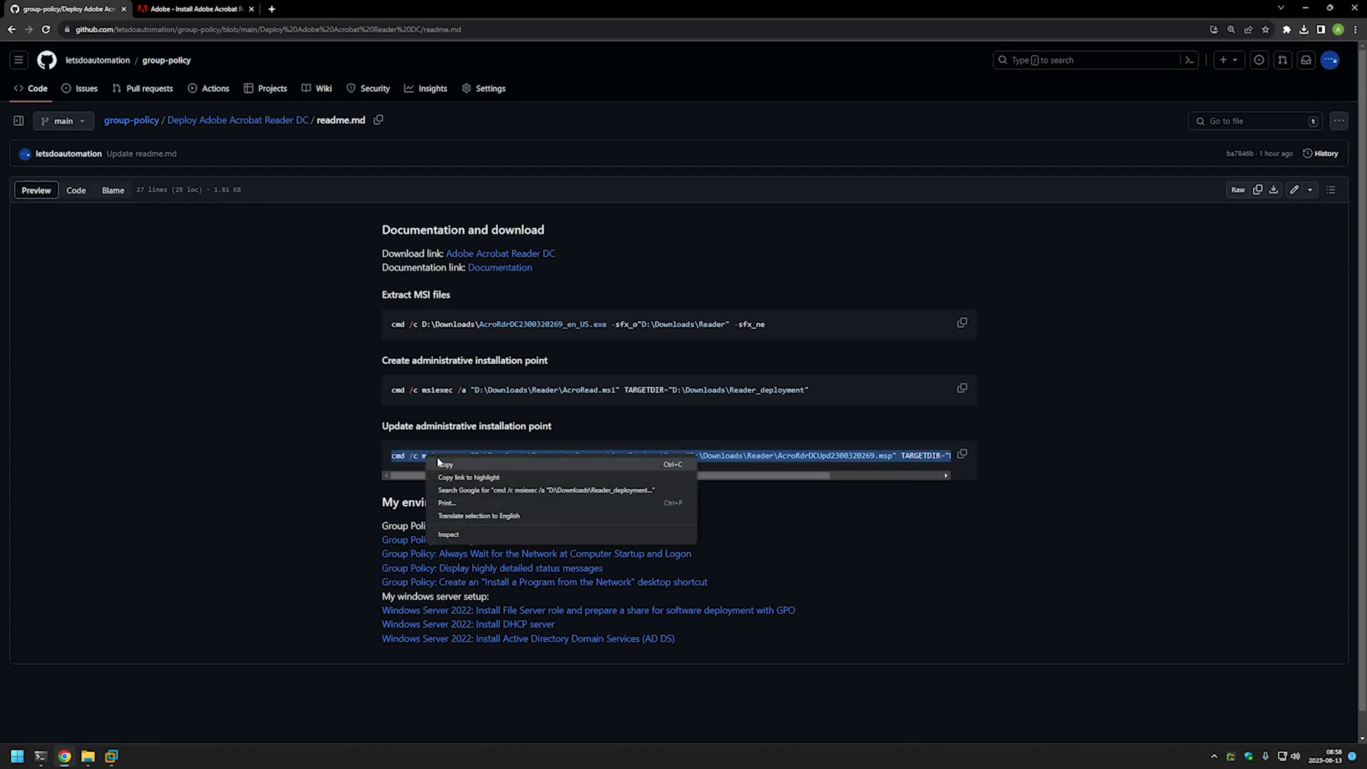
# Run the copied msiexec patch command in the administrator terminal
pyautogui.click(443, 464)
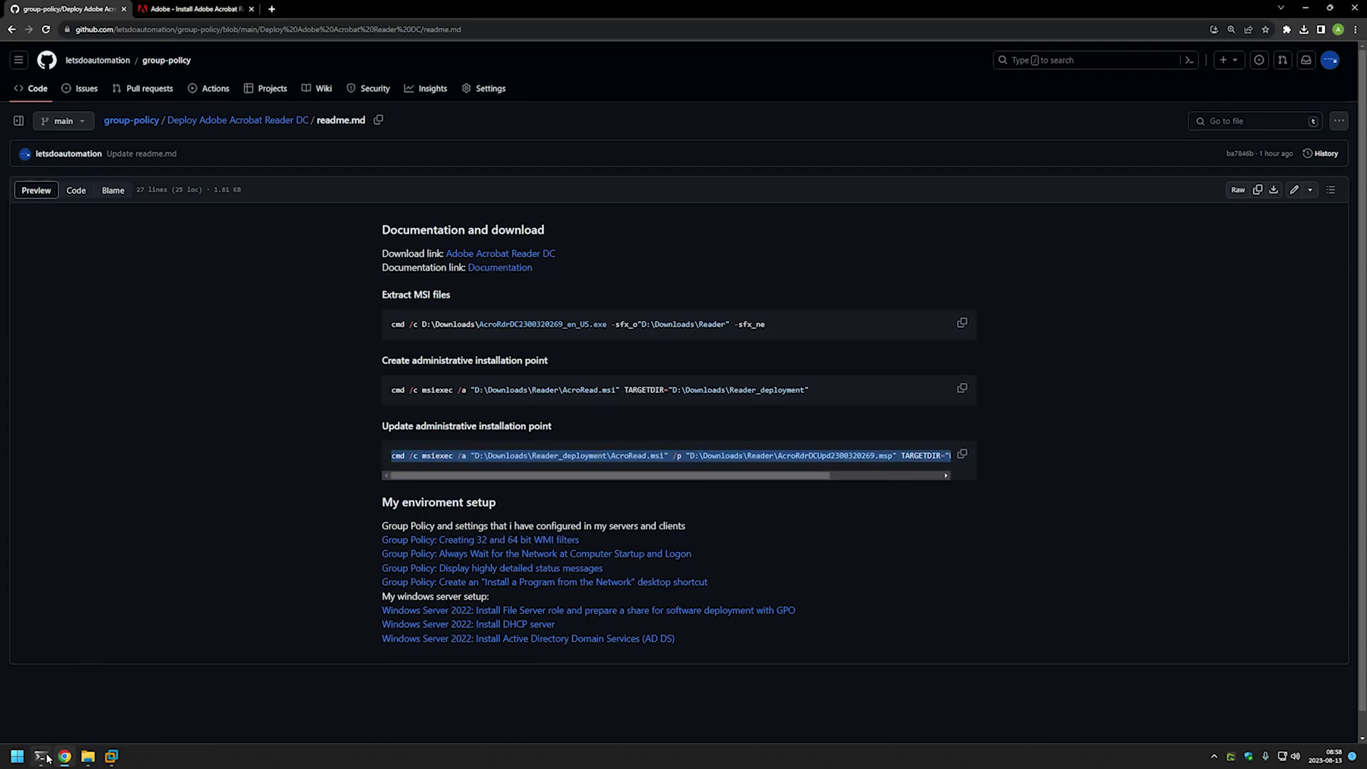
pyautogui.click(45, 758)
pyautogui.rightClick(476, 416)
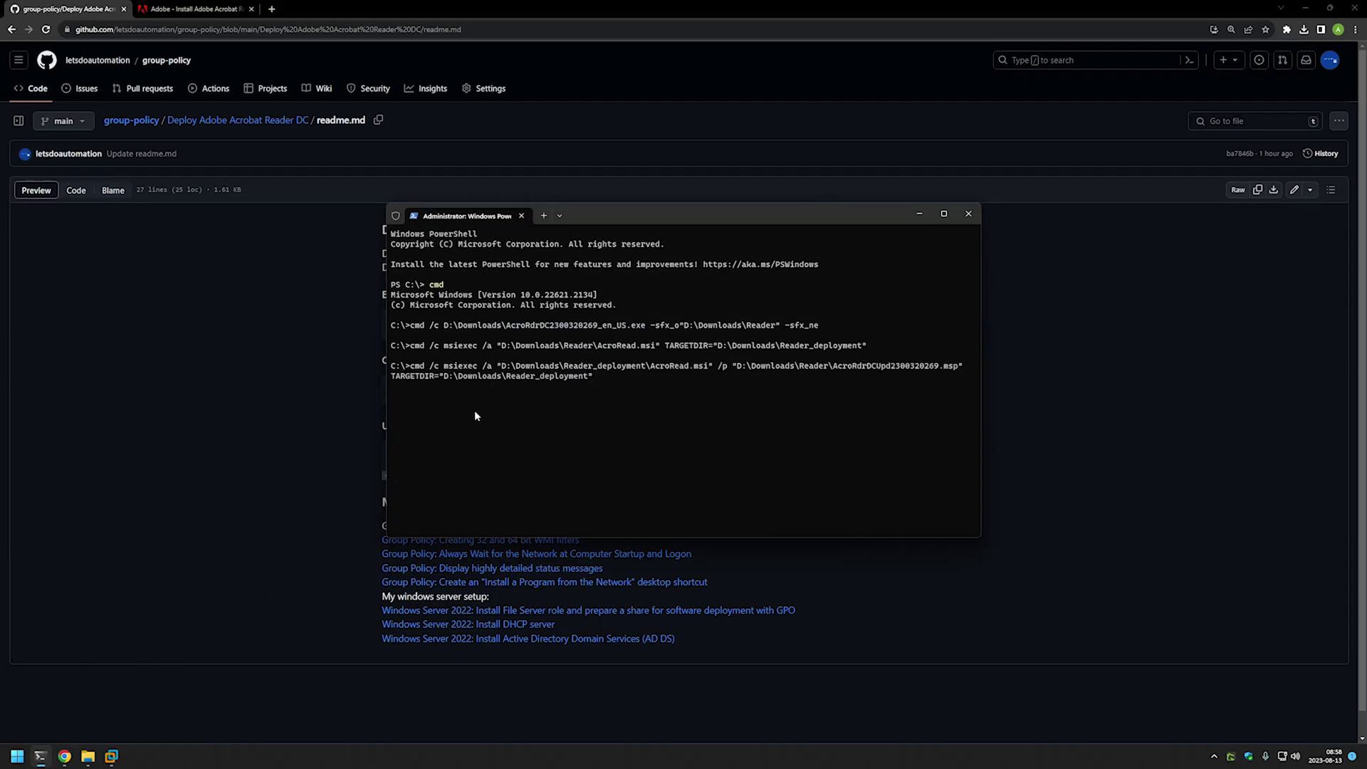
pyautogui.press('Return')
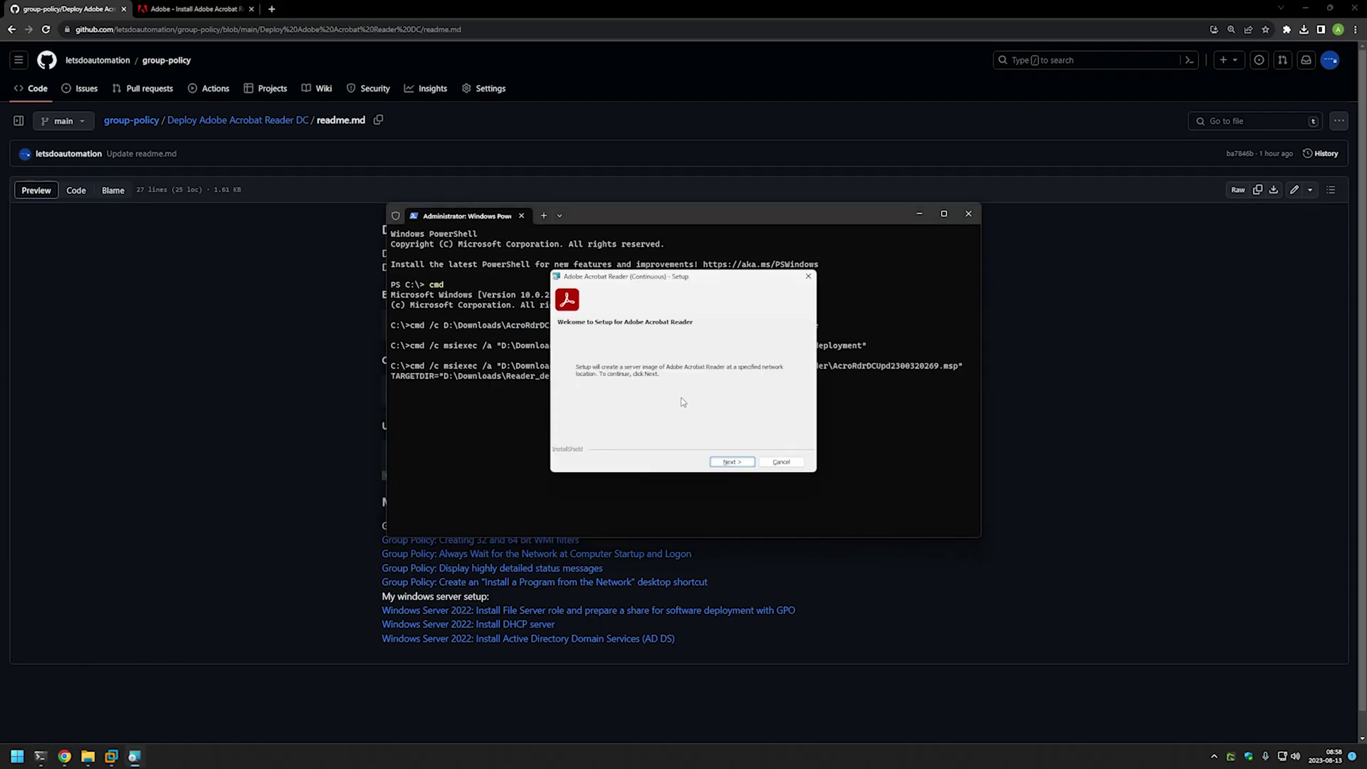
# Complete the Acrobat Reader setup wizard to patch the Reader_deployment install point, checking the folder
pyautogui.click(735, 463)
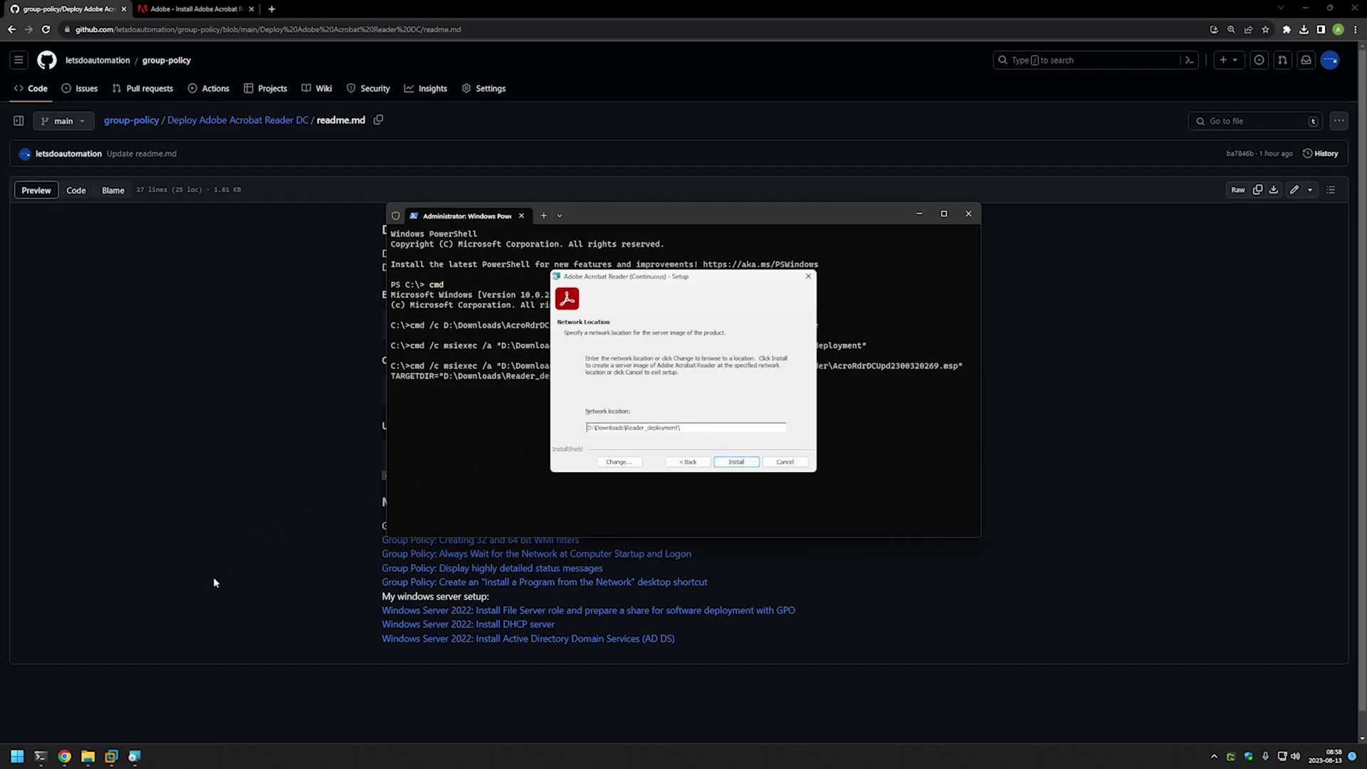
pyautogui.click(84, 756)
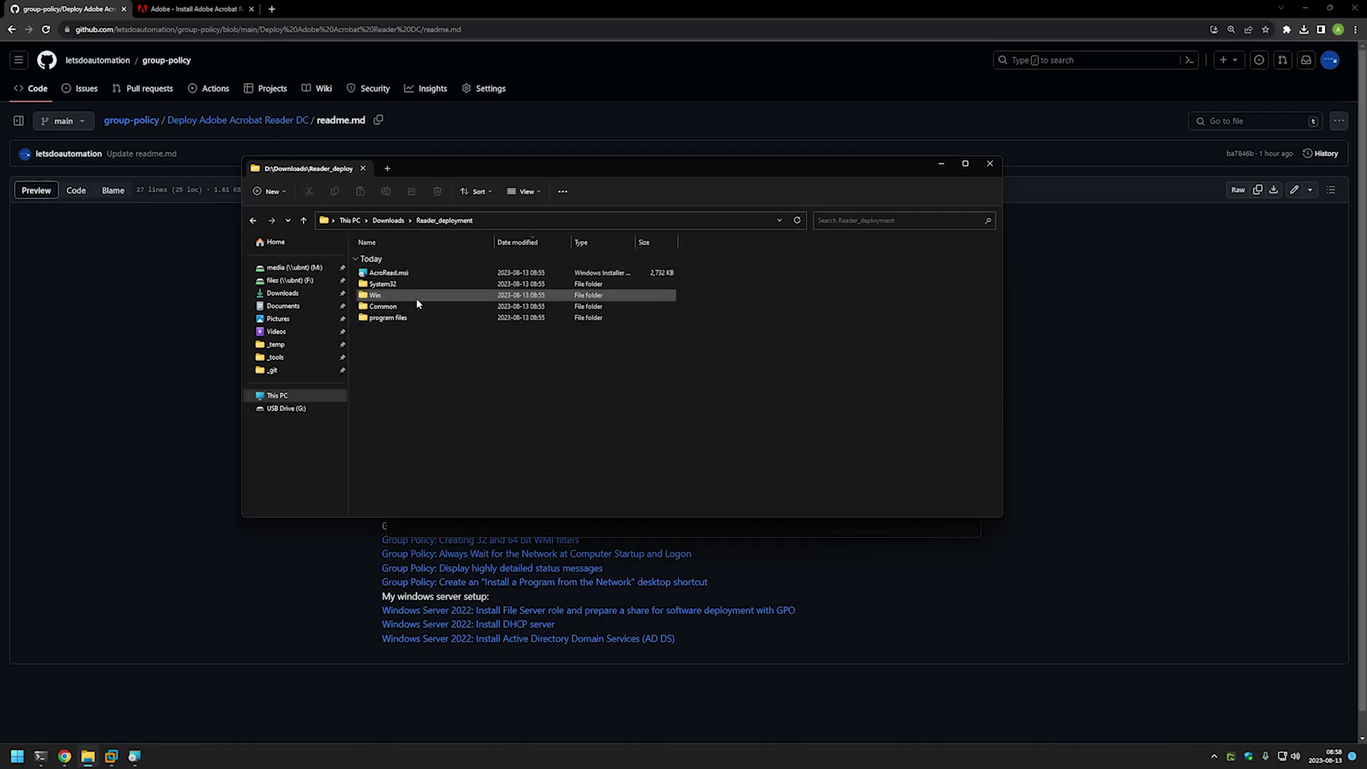
pyautogui.click(942, 163)
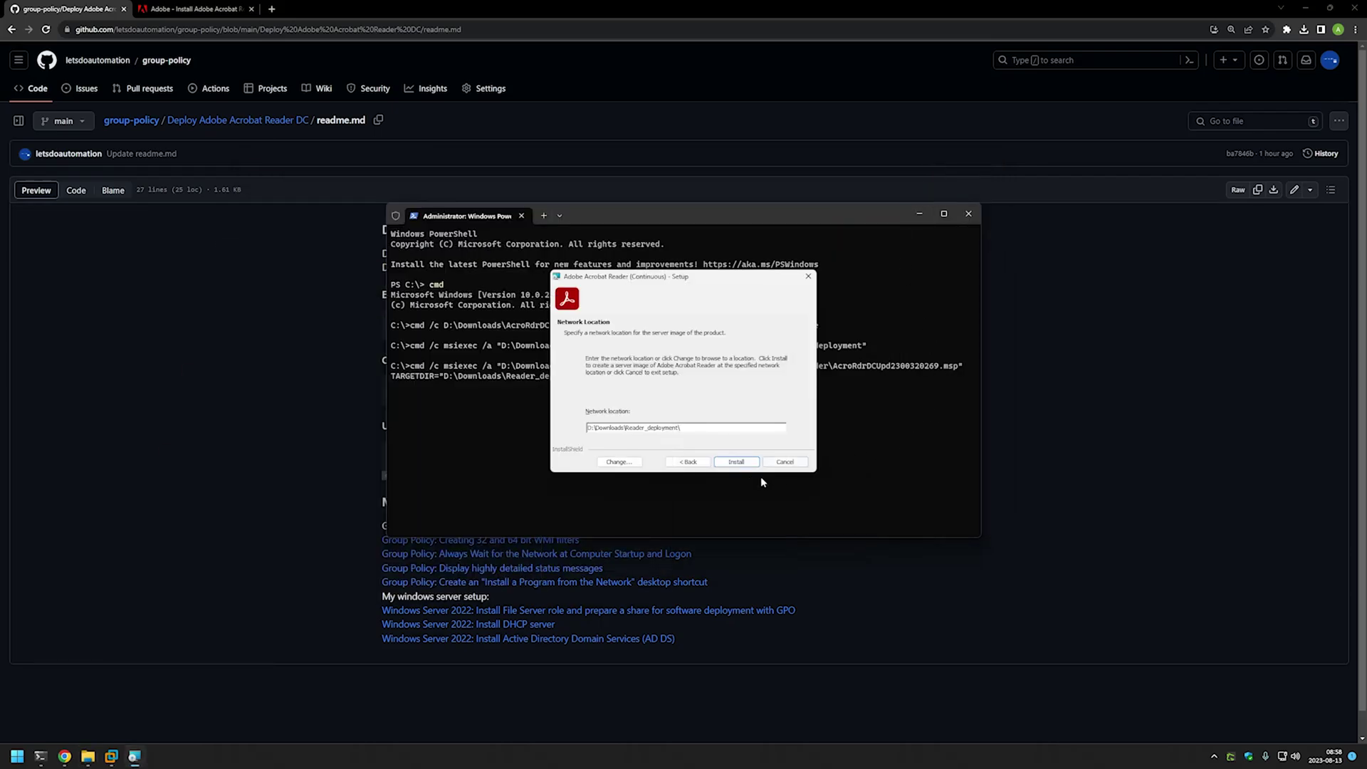
pyautogui.click(736, 462)
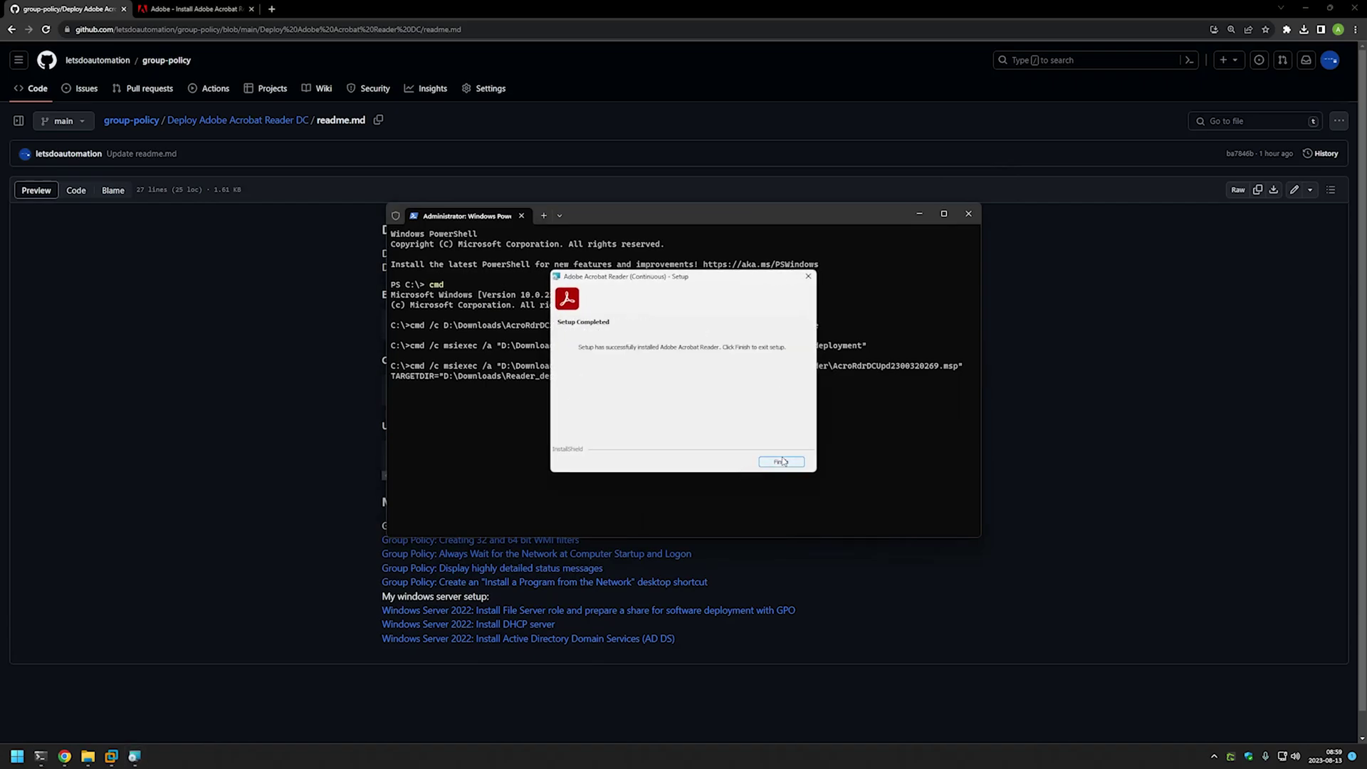
pyautogui.click(782, 461)
pyautogui.click(88, 756)
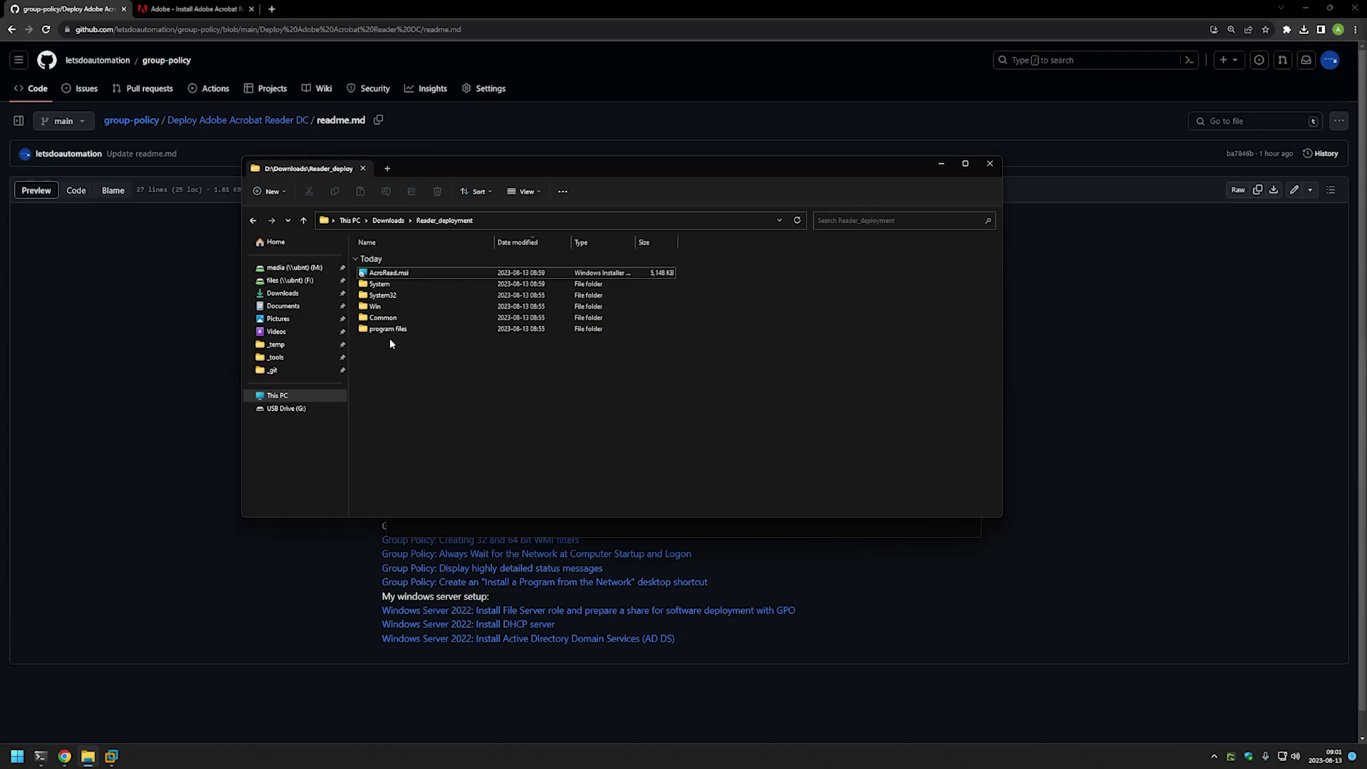
# Copy the Reader_deployment folder from Downloads, then switch to the srv01 virtual machine
pyautogui.click(385, 221)
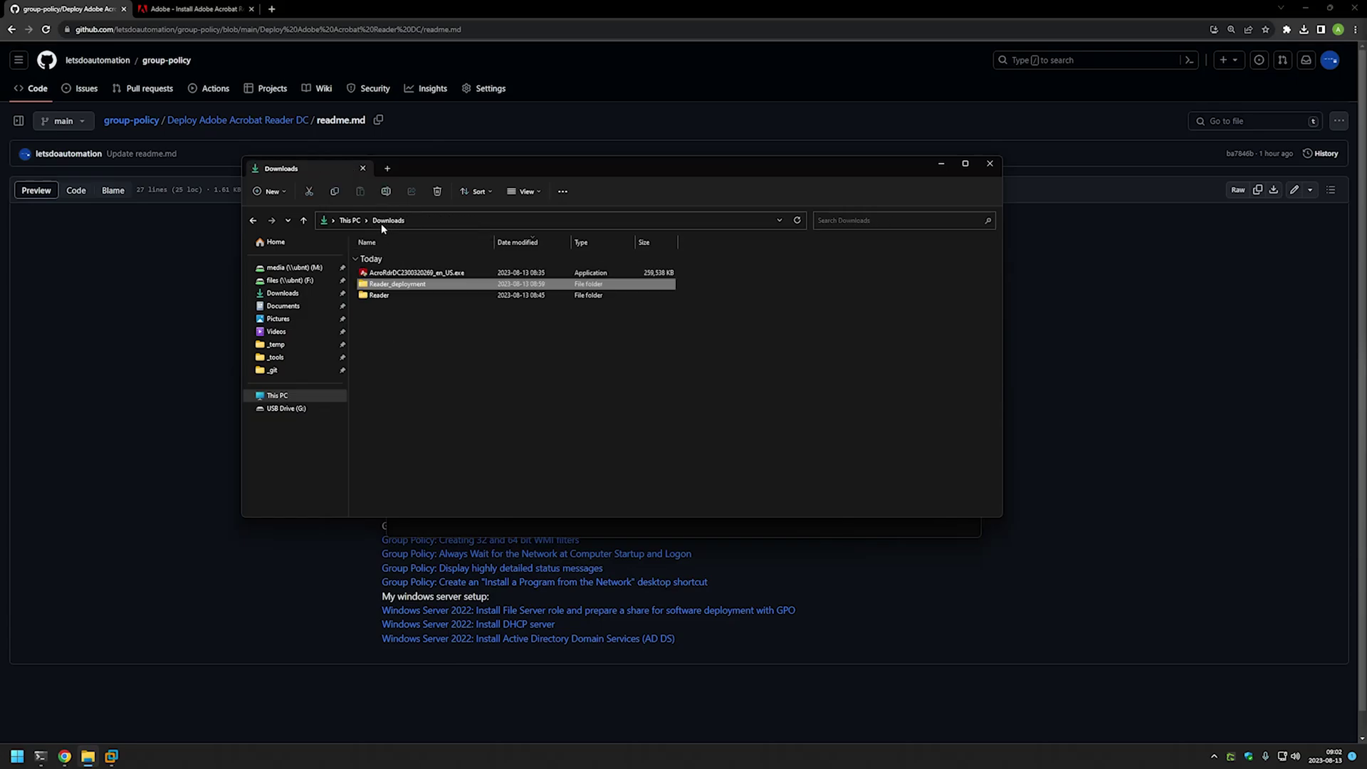
pyautogui.rightClick(418, 284)
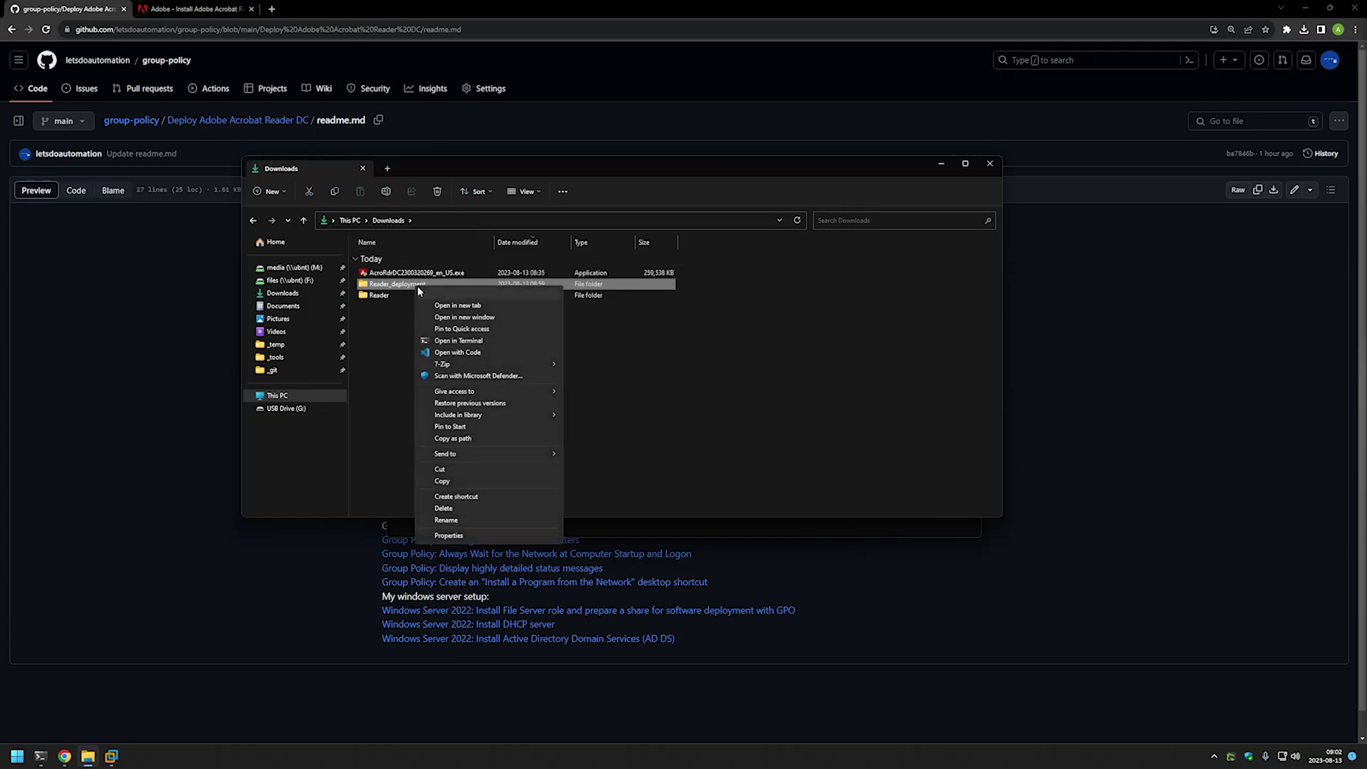
pyautogui.click(443, 481)
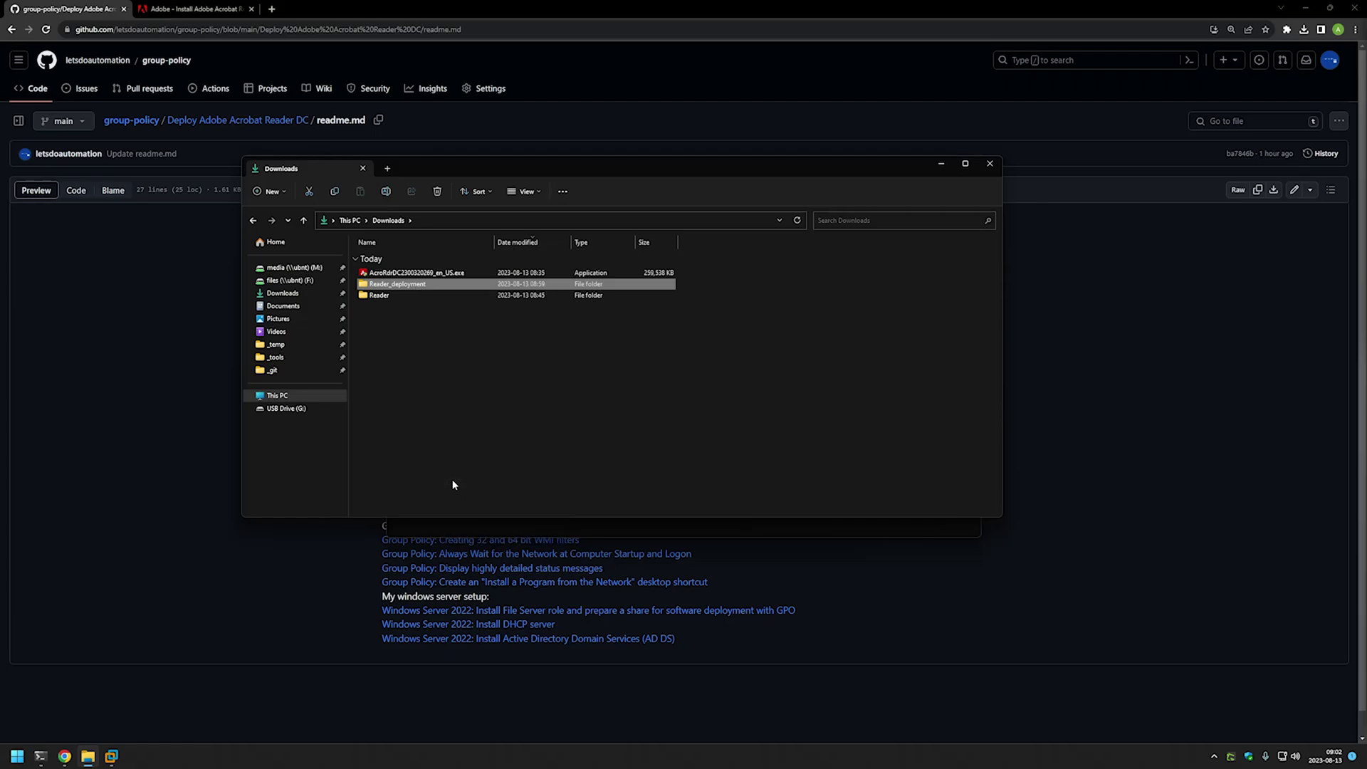
pyautogui.click(111, 757)
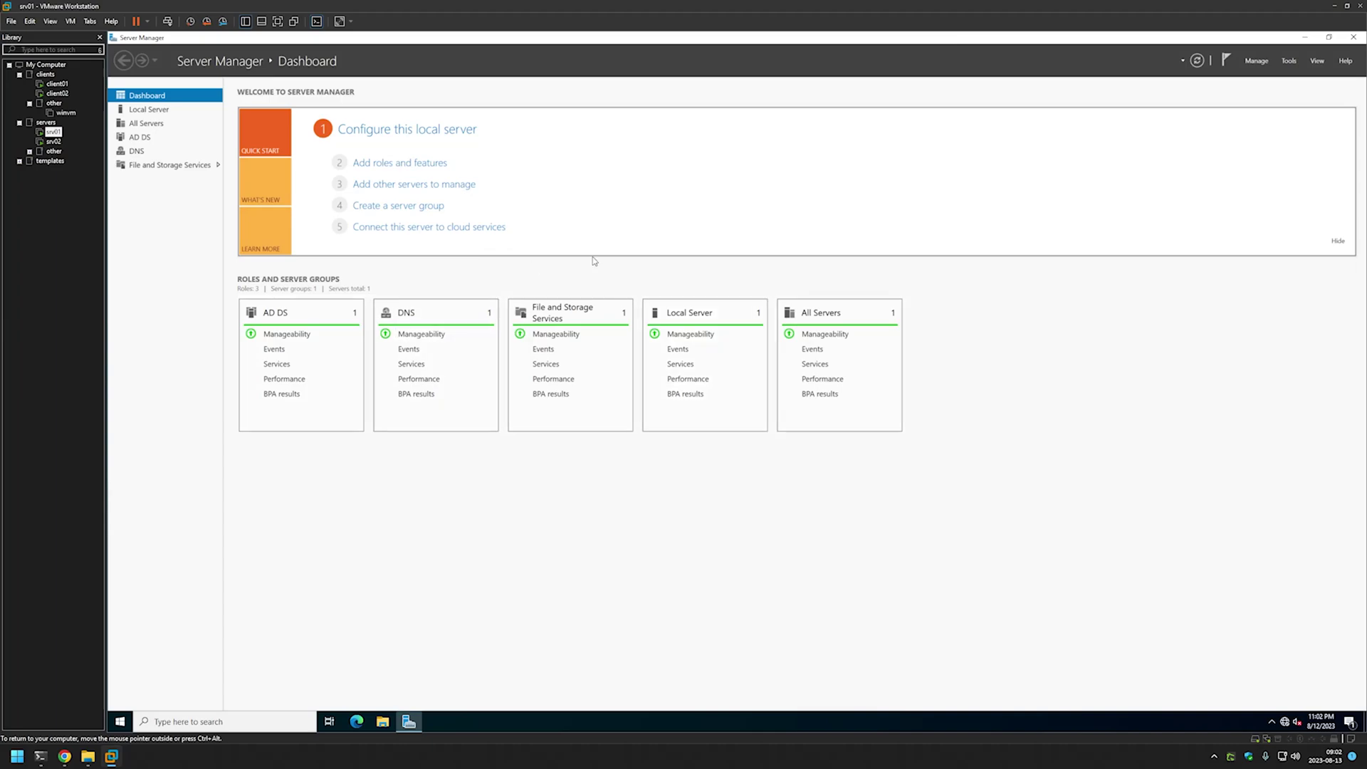
# Paste the Reader_deployment folder onto the srv01 desktop
pyautogui.click(1305, 38)
pyautogui.rightClick(331, 224)
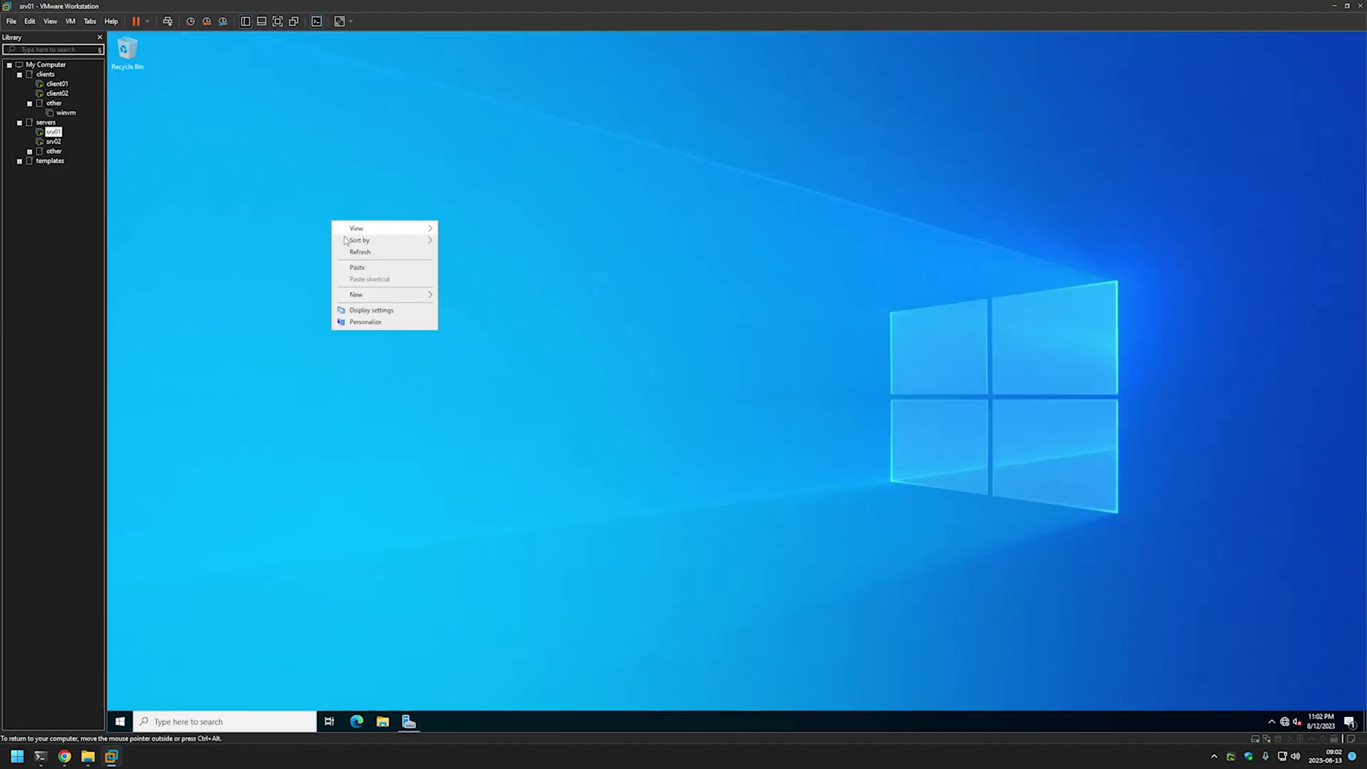
pyautogui.click(368, 270)
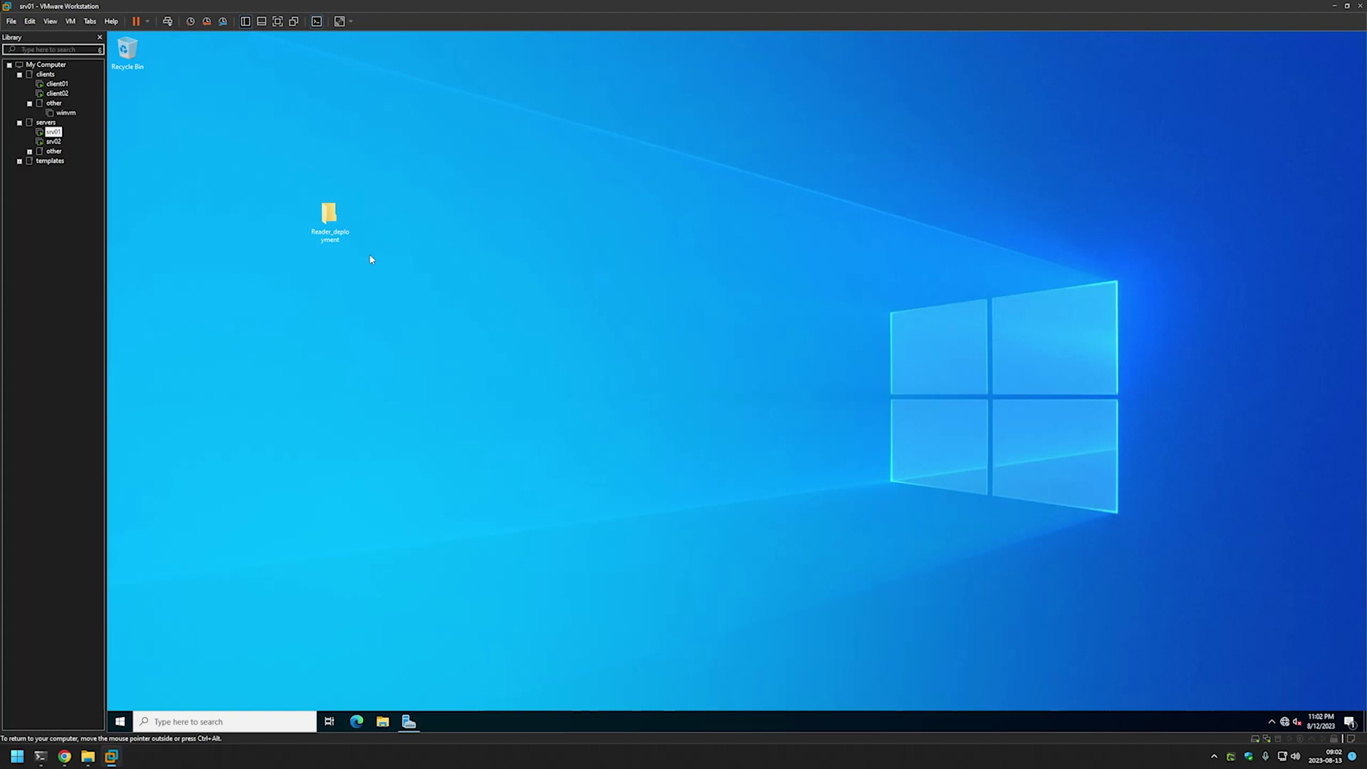
# Copy Reader_deployment from the desktop into the \\srv02\software share
pyautogui.press('super+e')
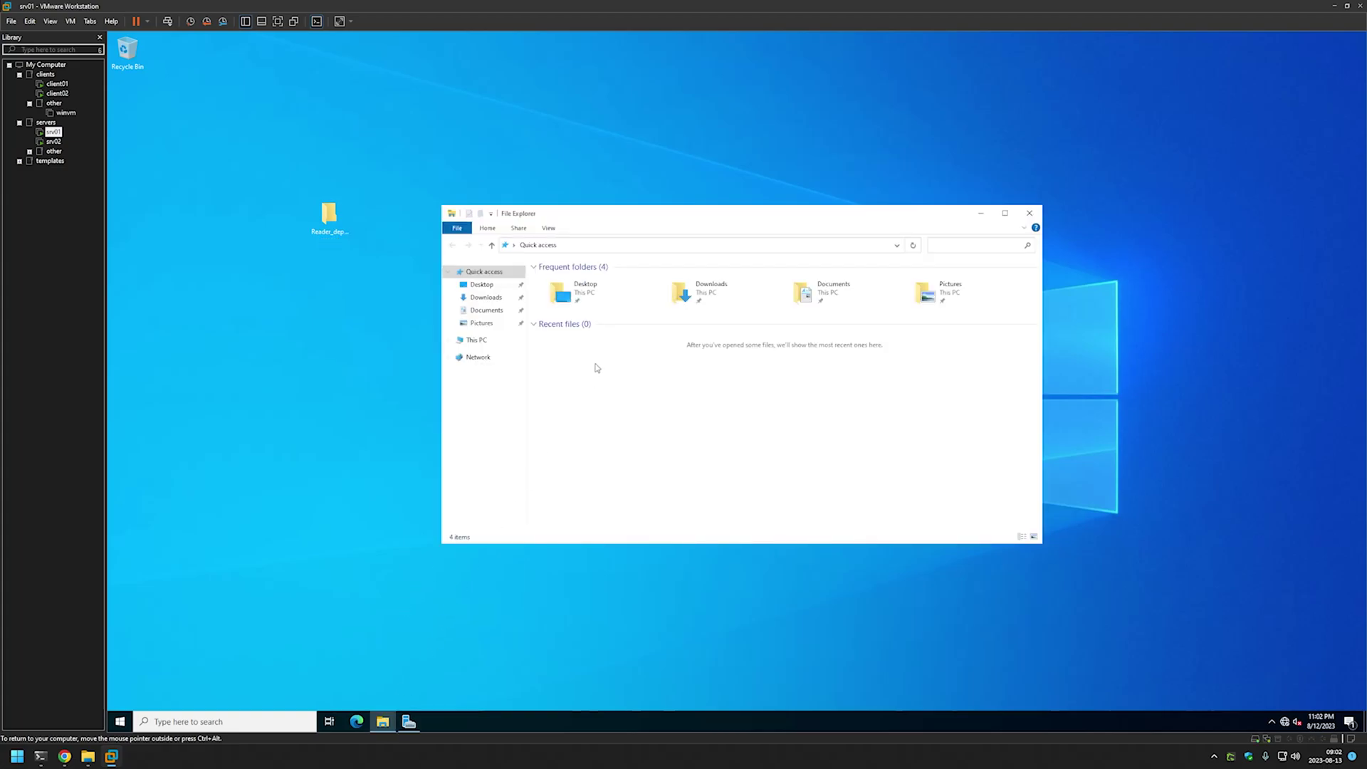
pyautogui.click(626, 246)
pyautogui.write('\\\\srv02')
pyautogui.press('Return')
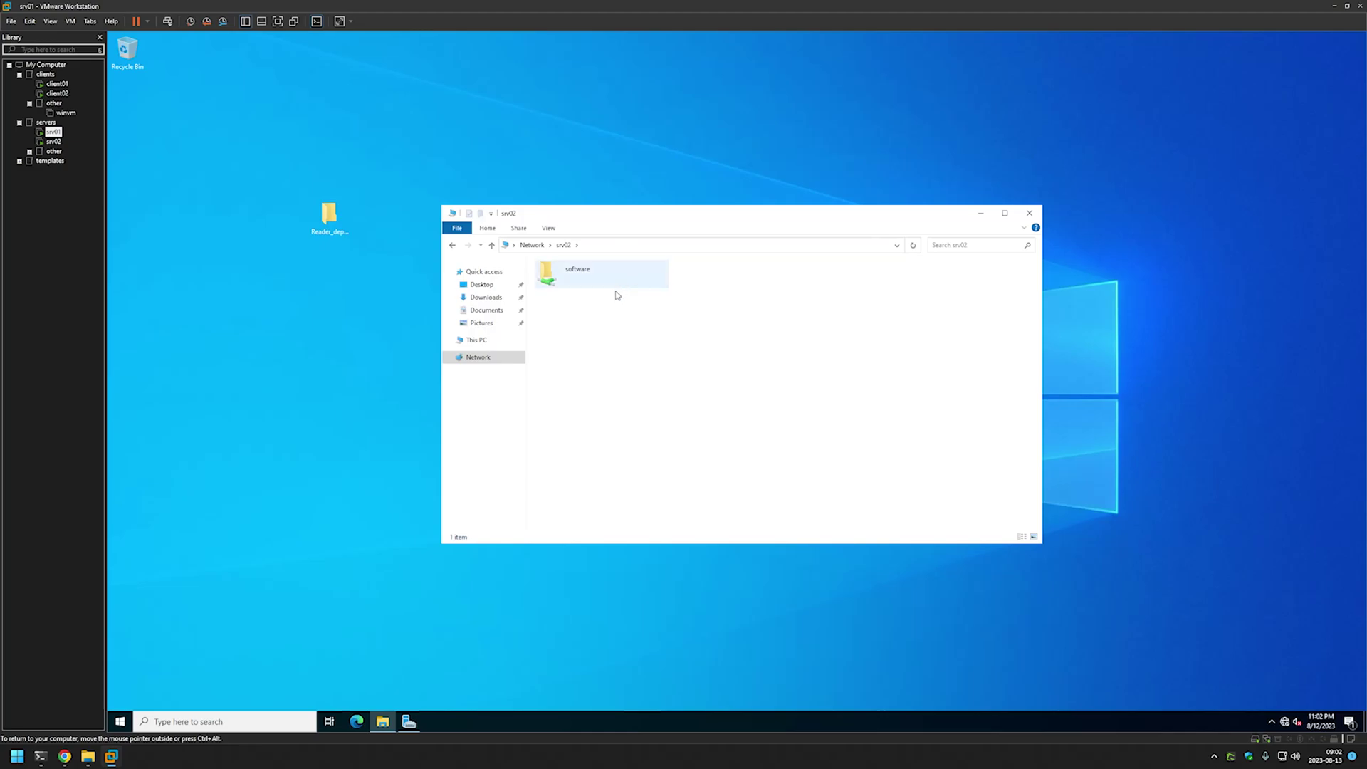
pyautogui.doubleClick(584, 276)
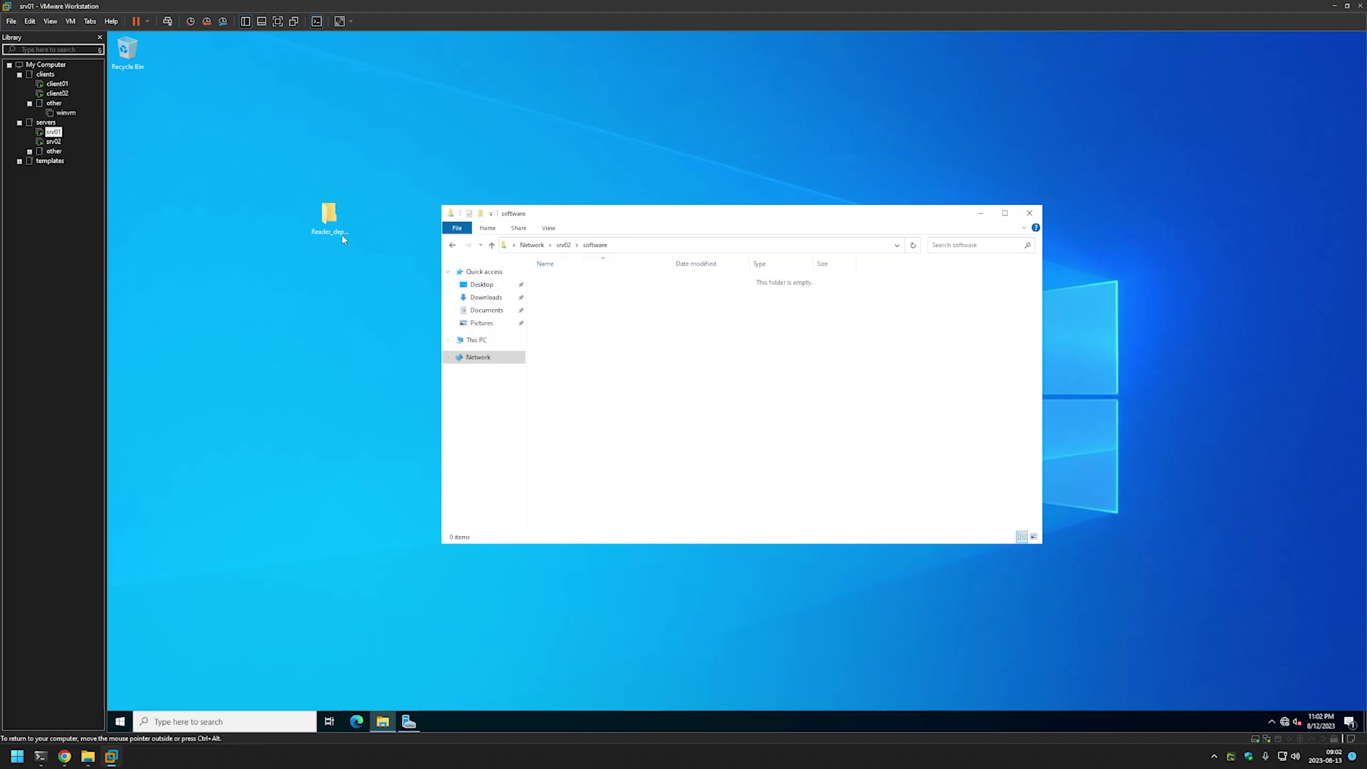
pyautogui.moveTo(323, 216); pyautogui.dragTo(564, 292)
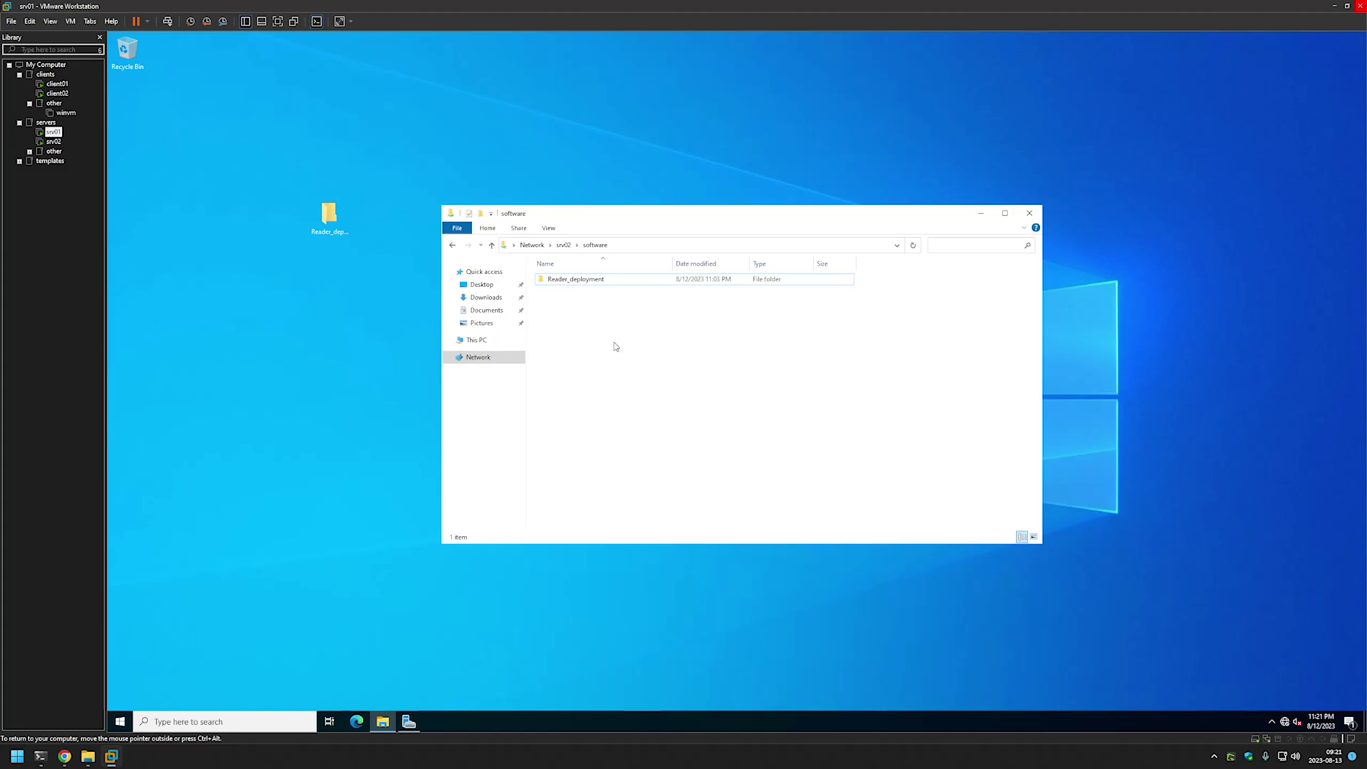
# Confirm Authenticated Users can read the shared Reader_deployment folder, then restore Server Manager
pyautogui.rightClick(577, 280)
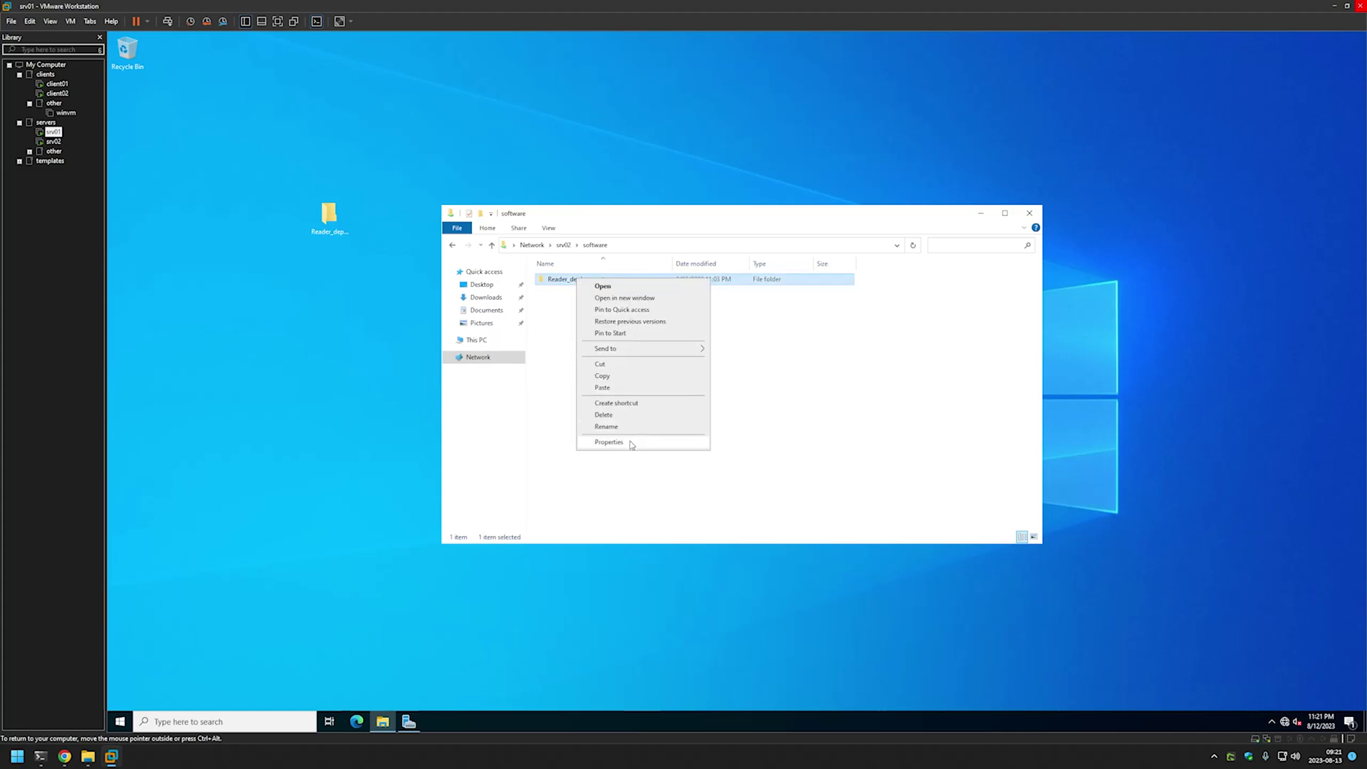
pyautogui.click(609, 442)
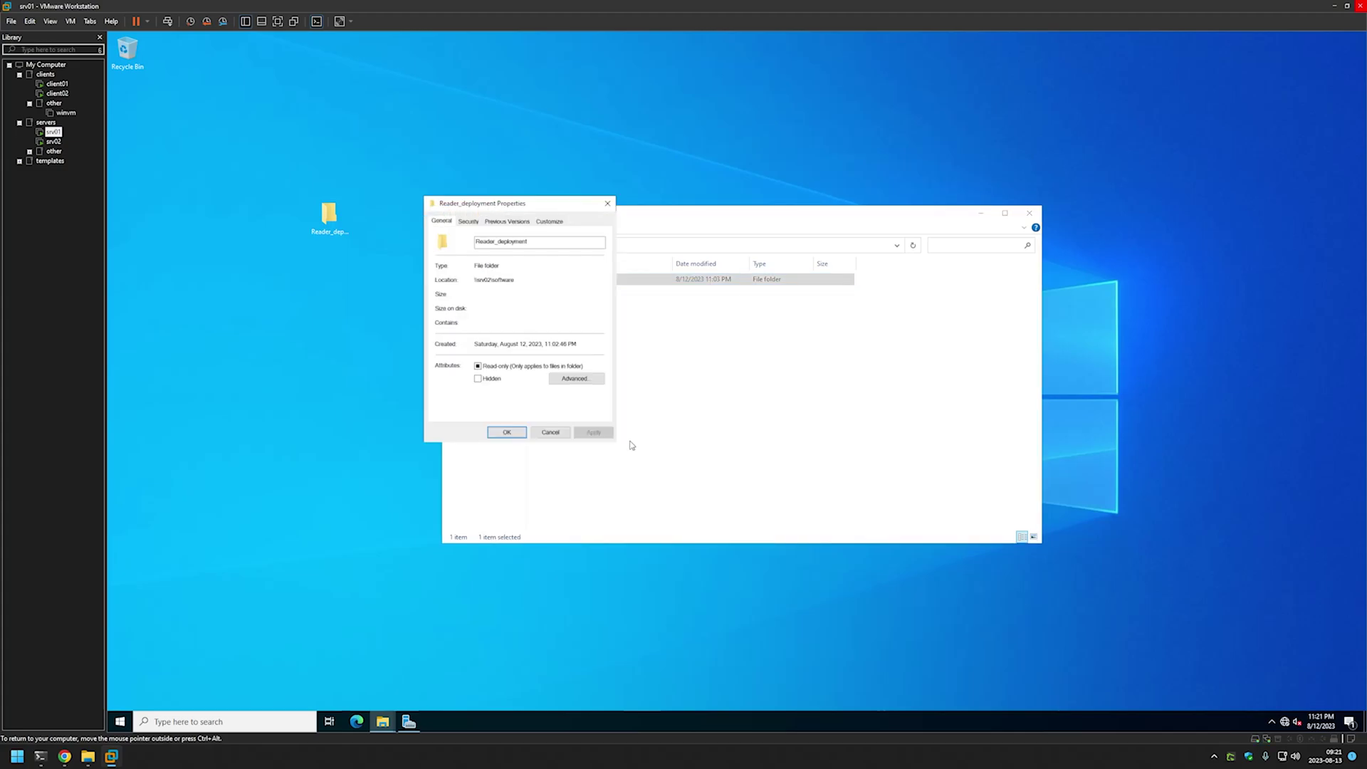
pyautogui.click(467, 221)
pyautogui.moveTo(486, 201); pyautogui.dragTo(628, 251)
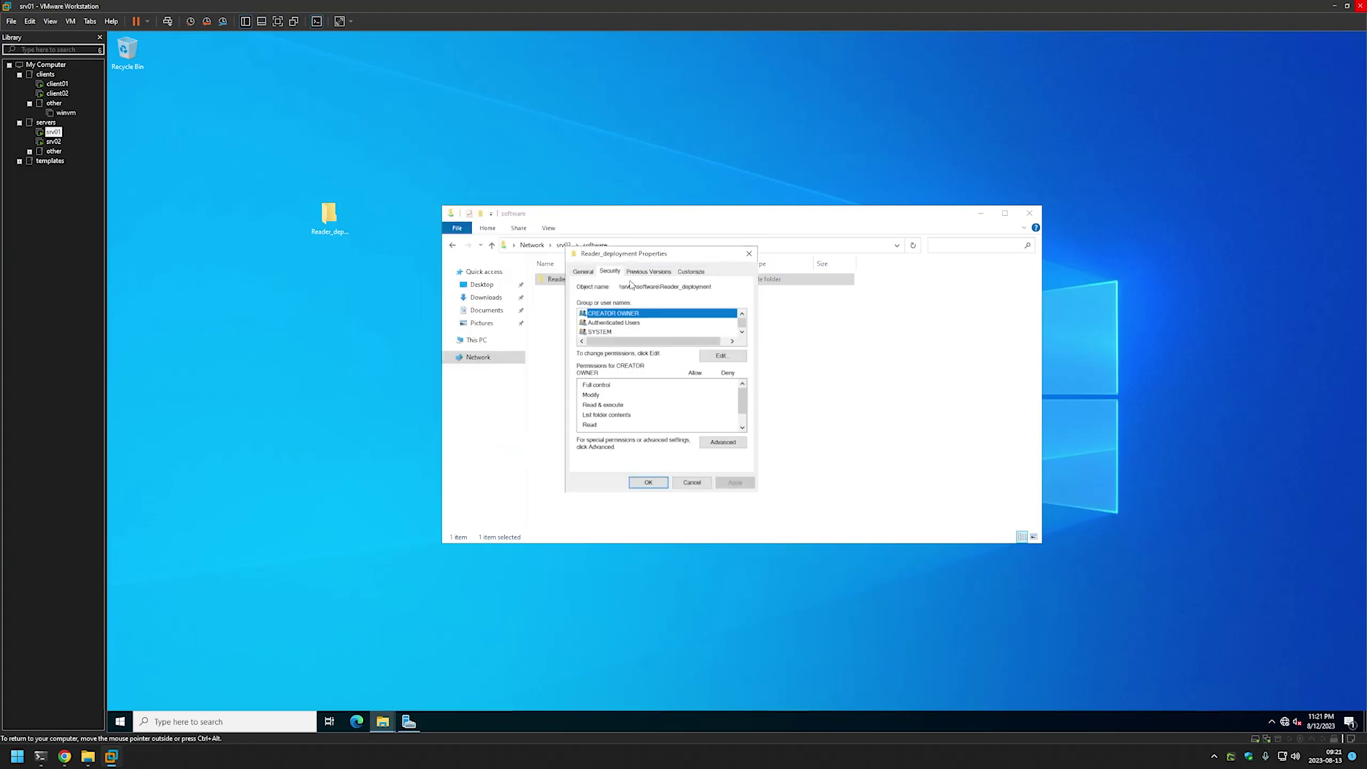
pyautogui.click(602, 323)
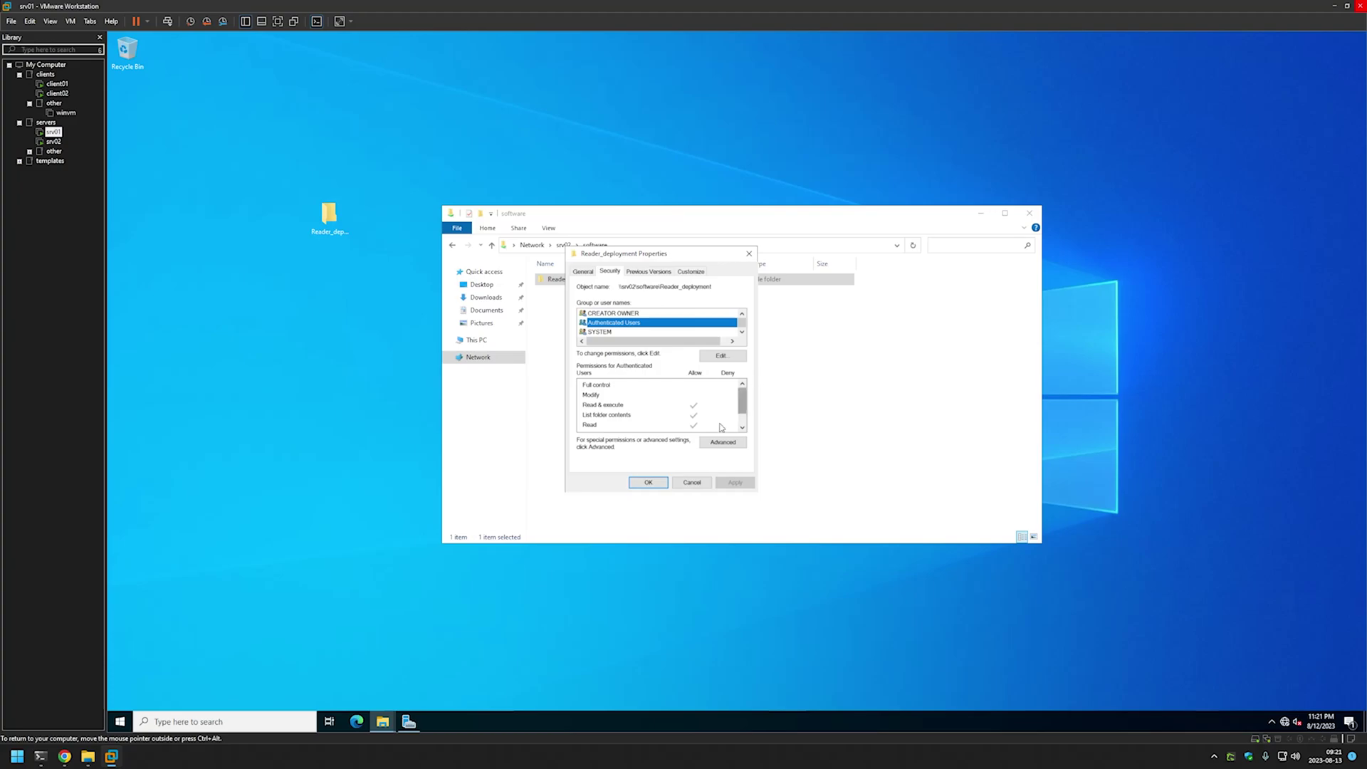
pyautogui.click(648, 482)
pyautogui.click(642, 377)
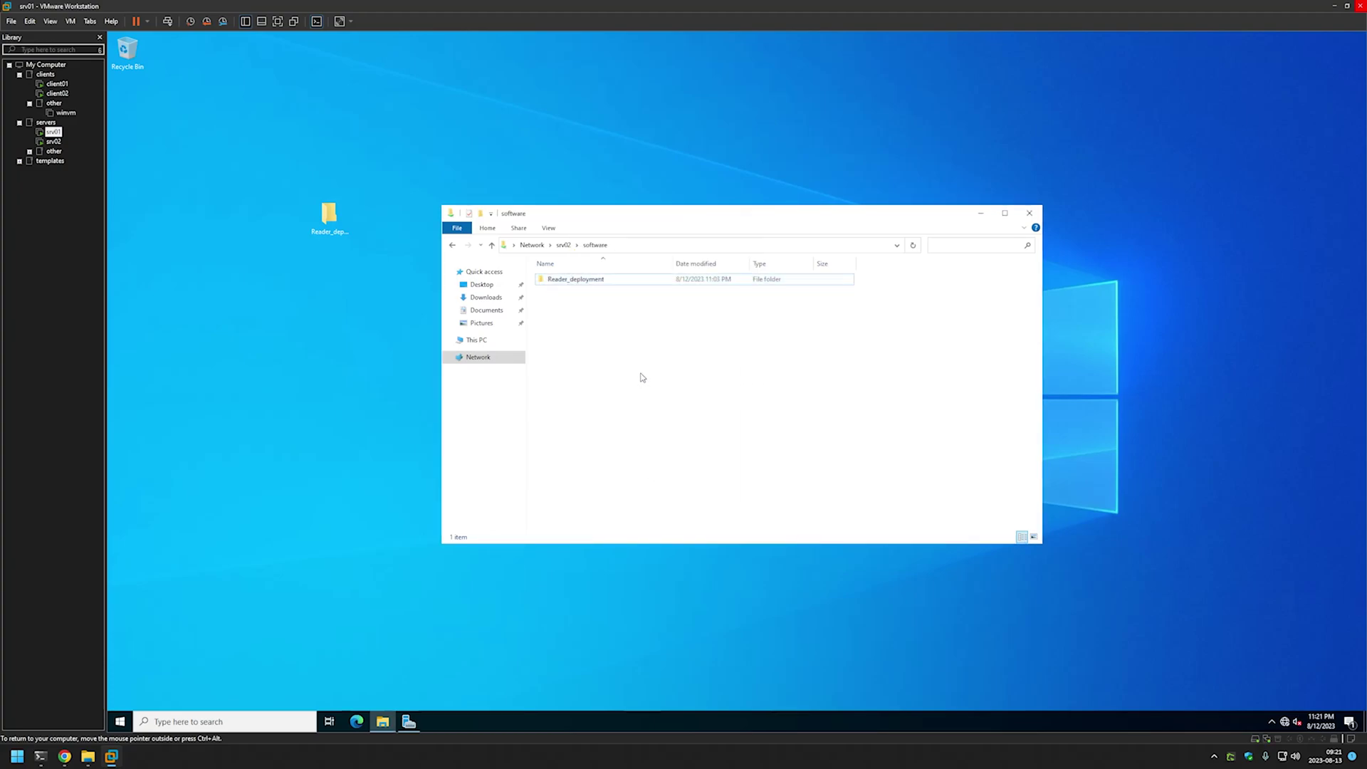
pyautogui.click(409, 722)
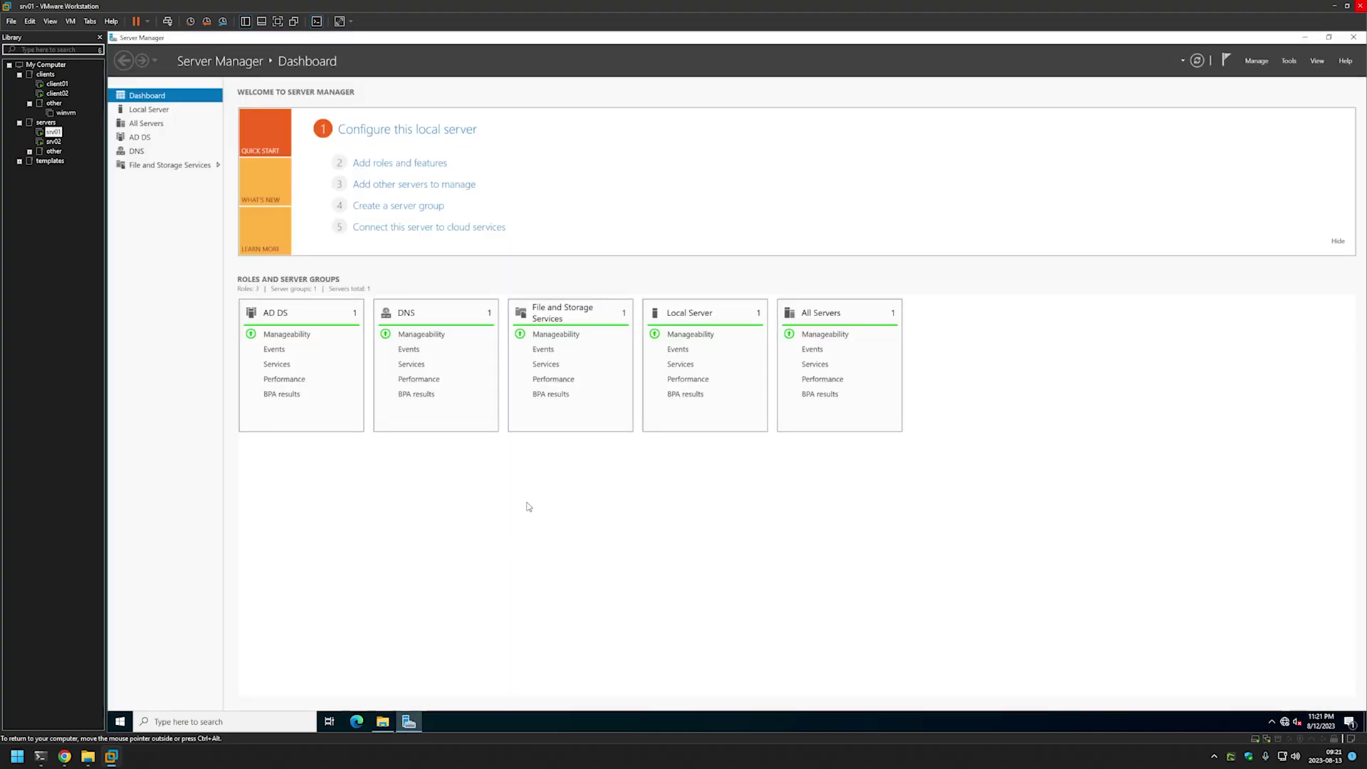
# Launch Group Policy Management and create a new GPO under Group Policy Objects, starting its name with 'A'
pyautogui.click(1289, 60)
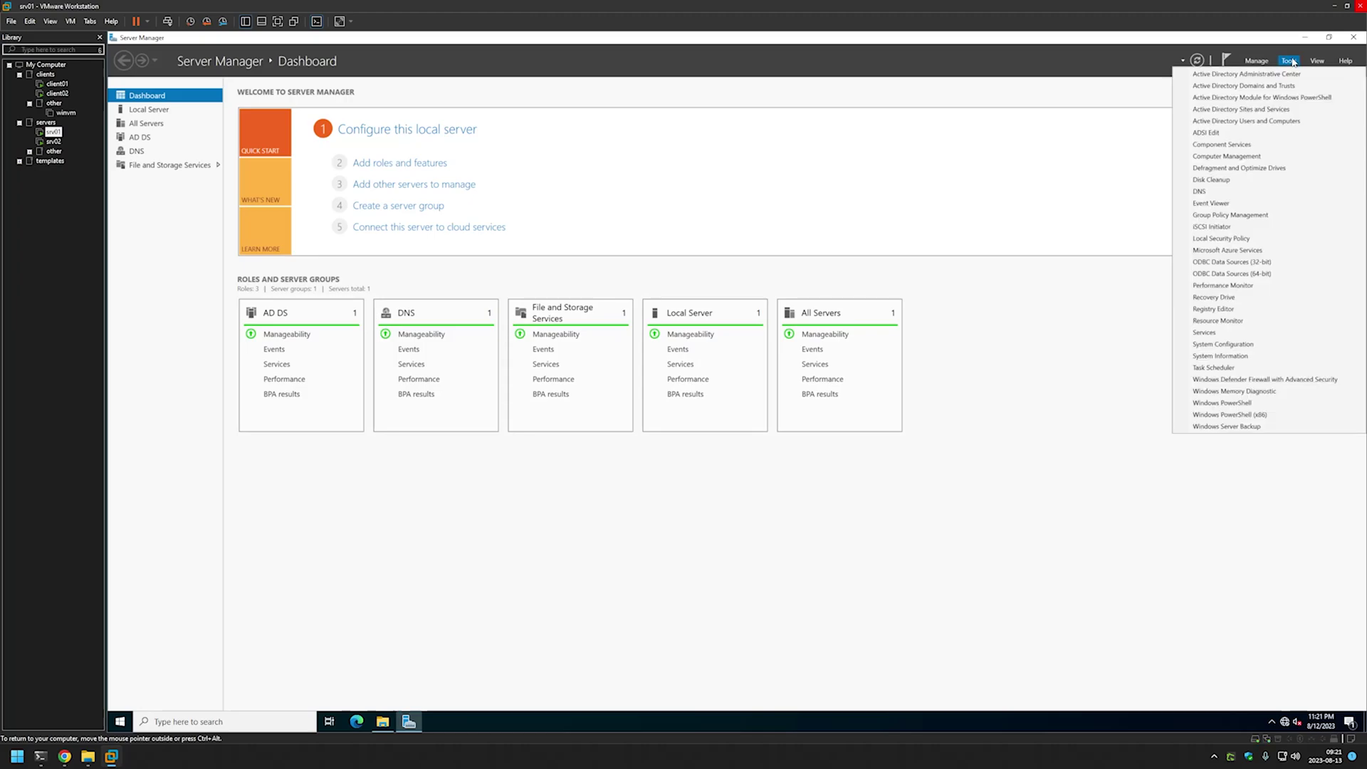
pyautogui.click(1272, 215)
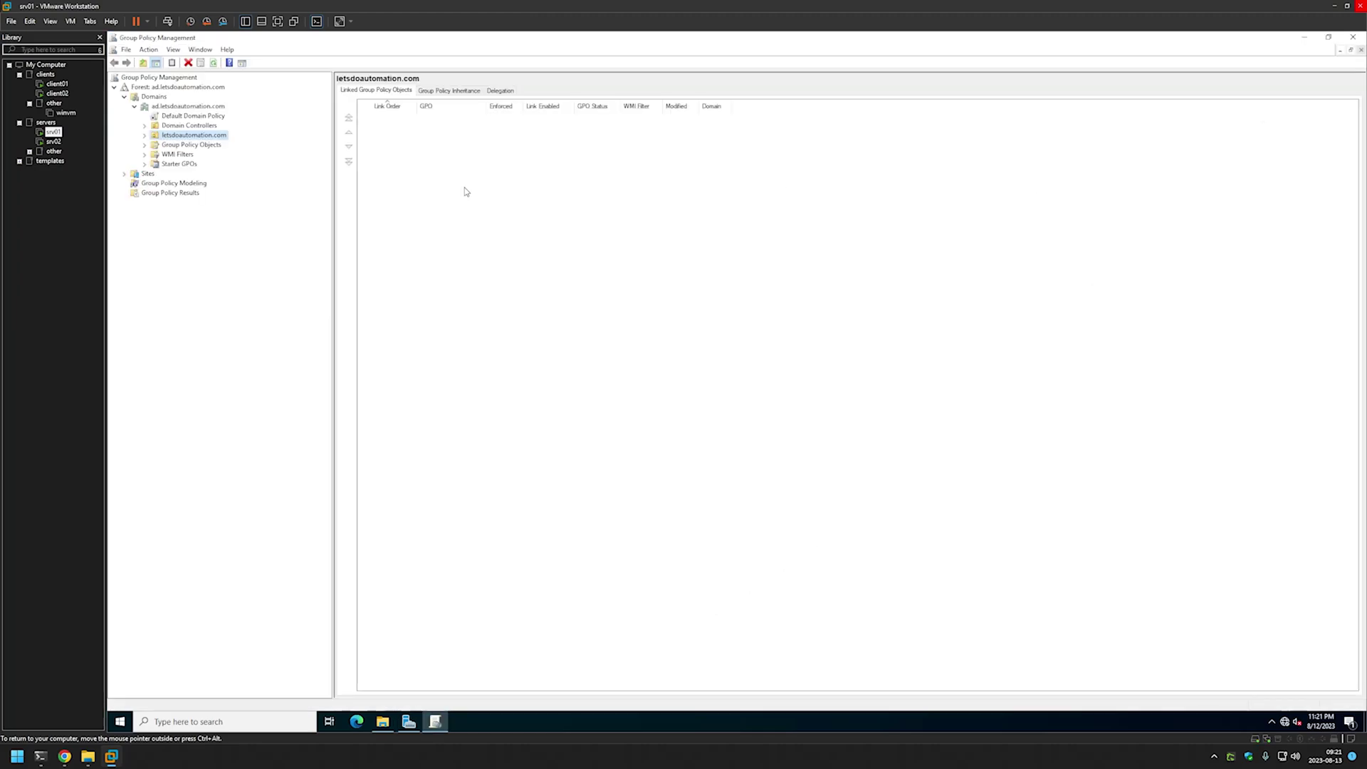
pyautogui.click(189, 145)
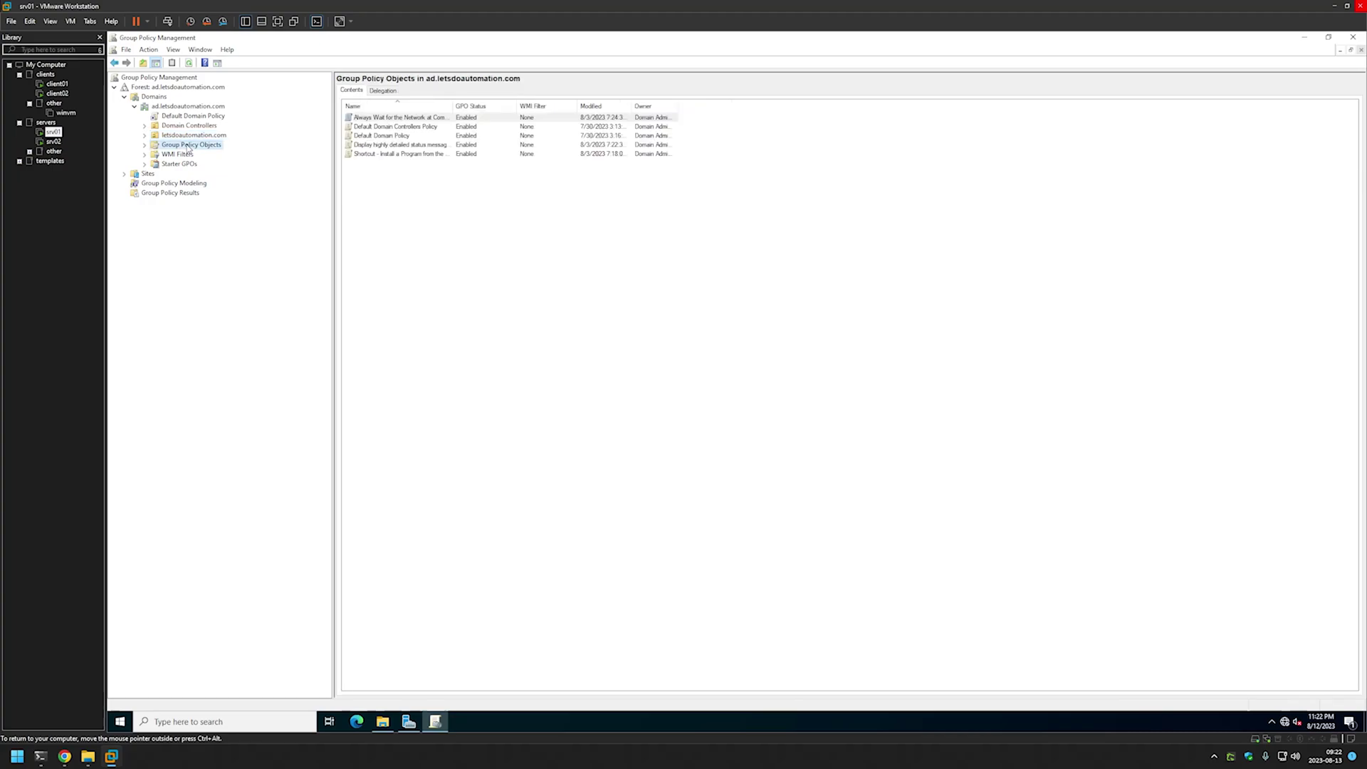
pyautogui.rightClick(173, 148)
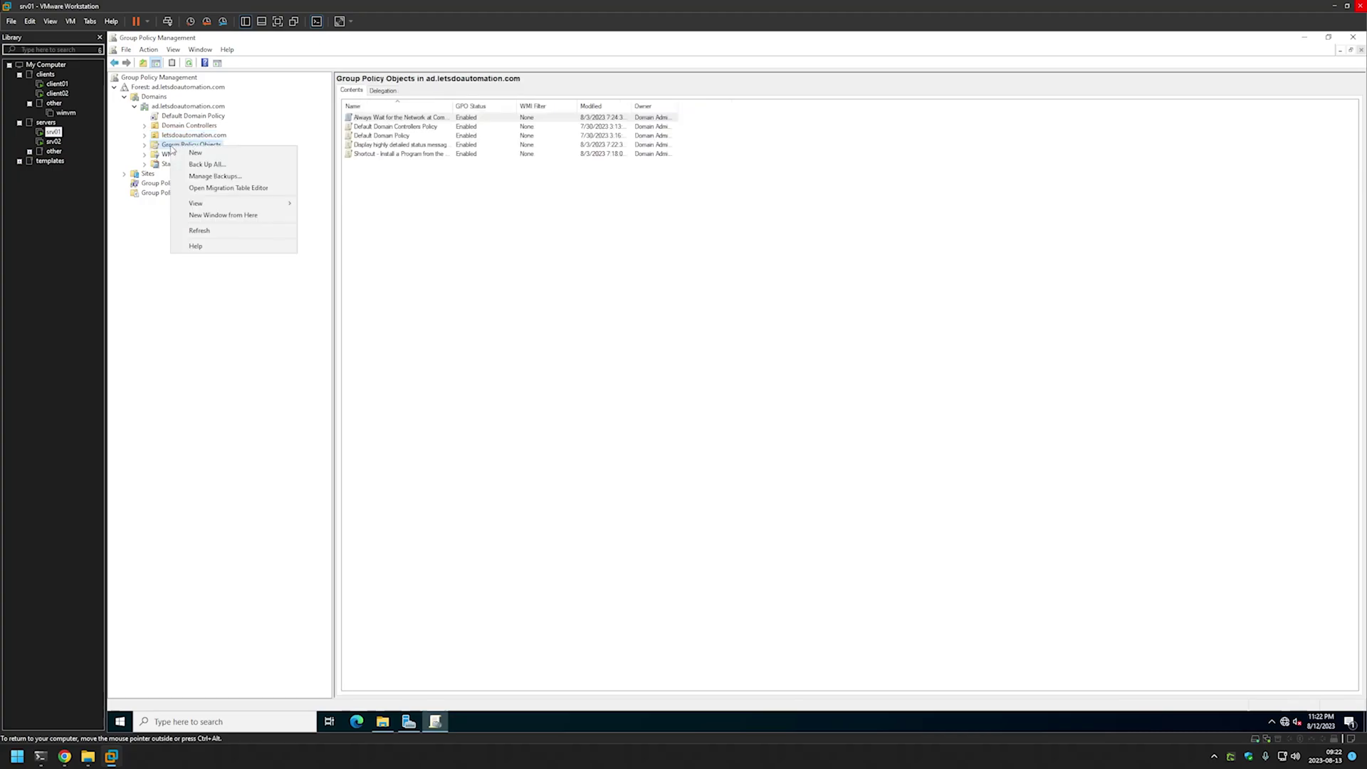
pyautogui.click(194, 156)
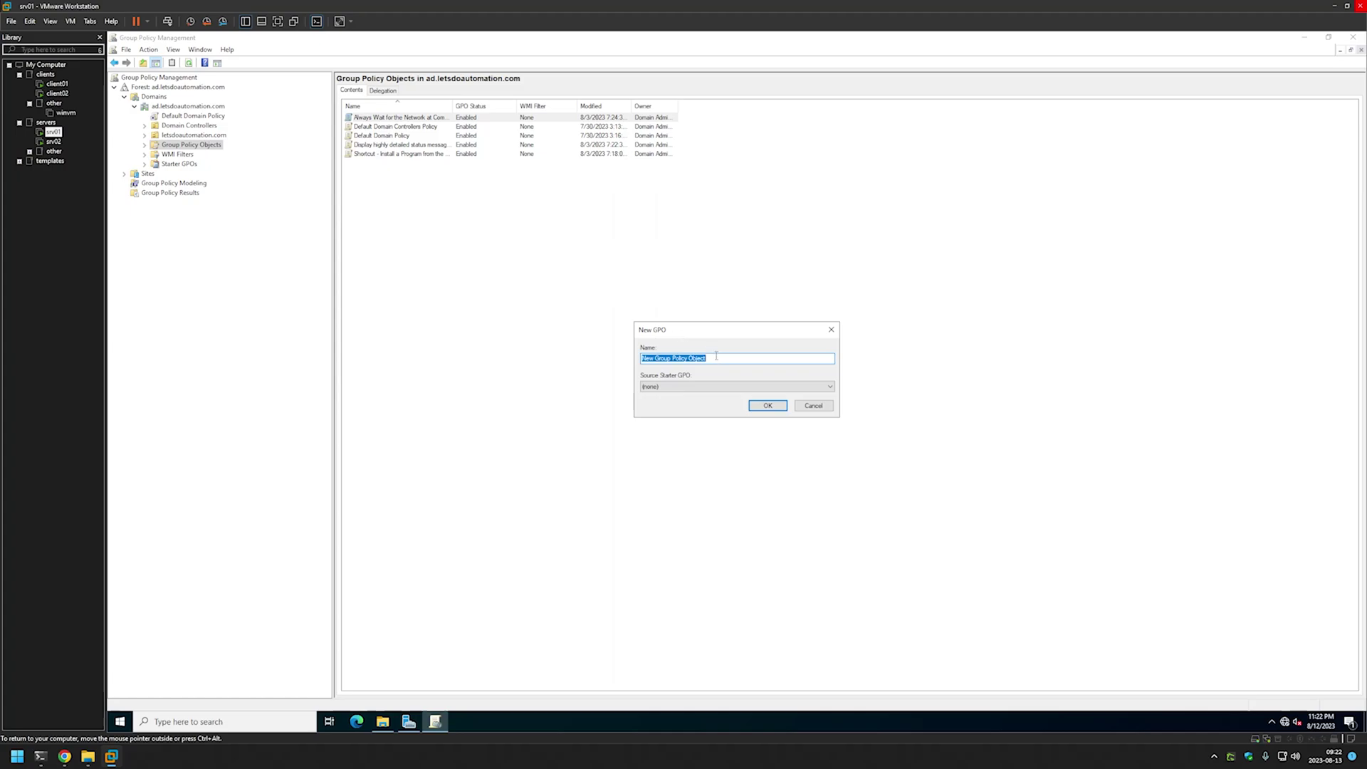
pyautogui.write('Assig')
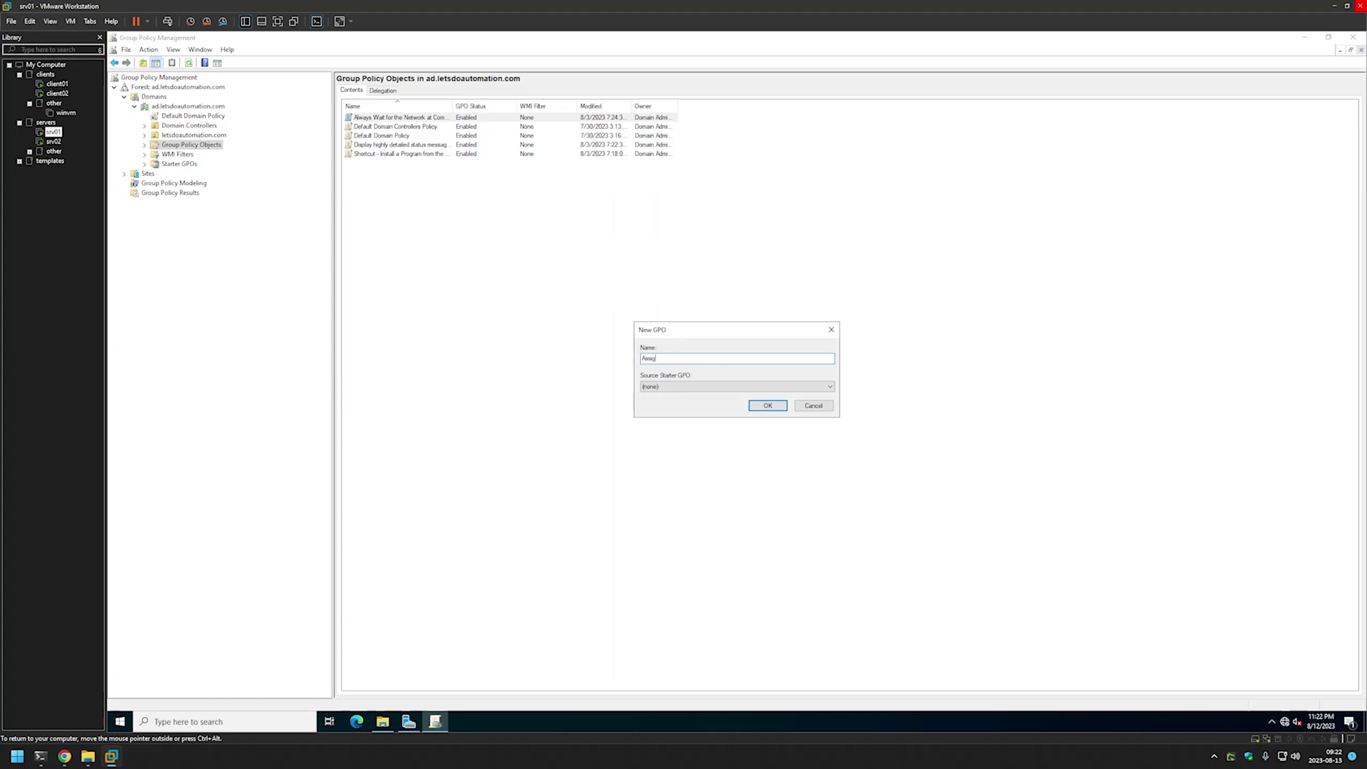
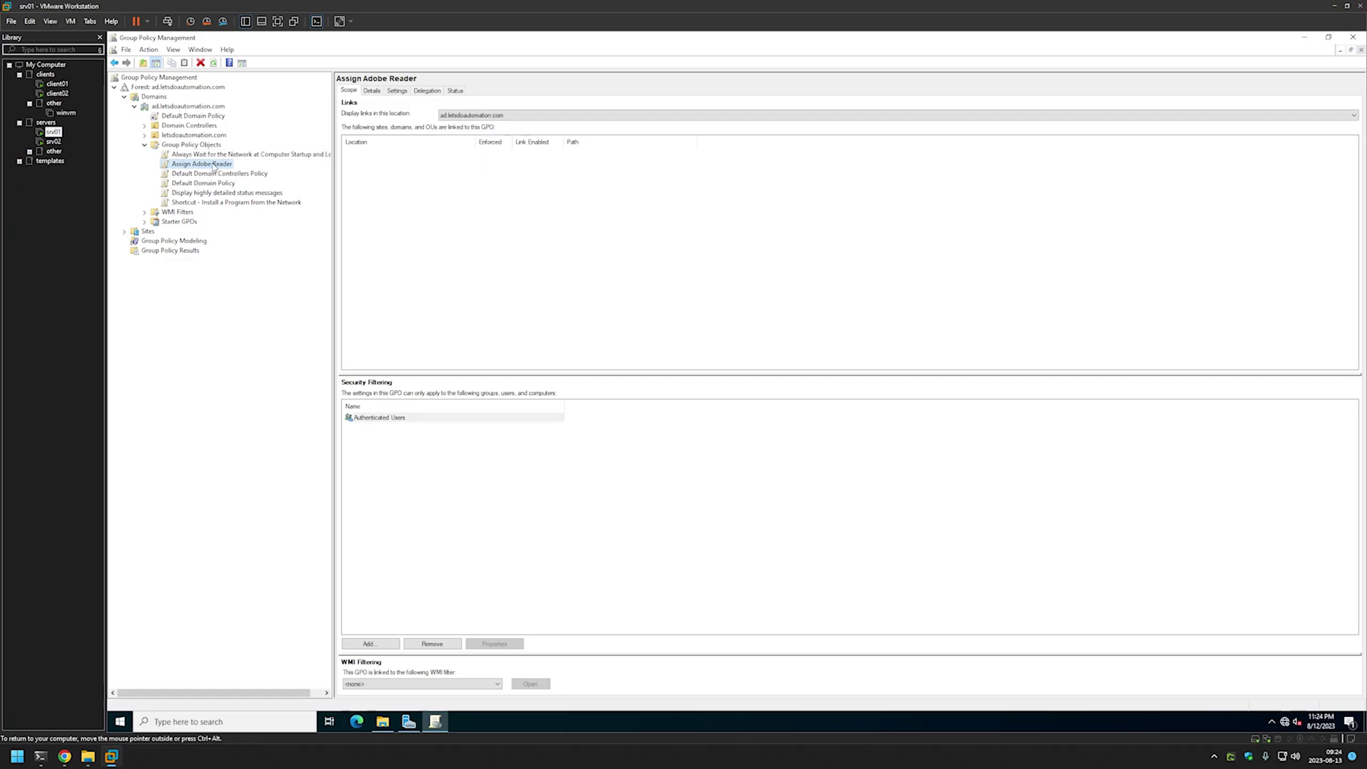
# Open the Assign Adobe Reader GPO in Group Policy Management Editor
pyautogui.rightClick(214, 167)
pyautogui.click(227, 173)
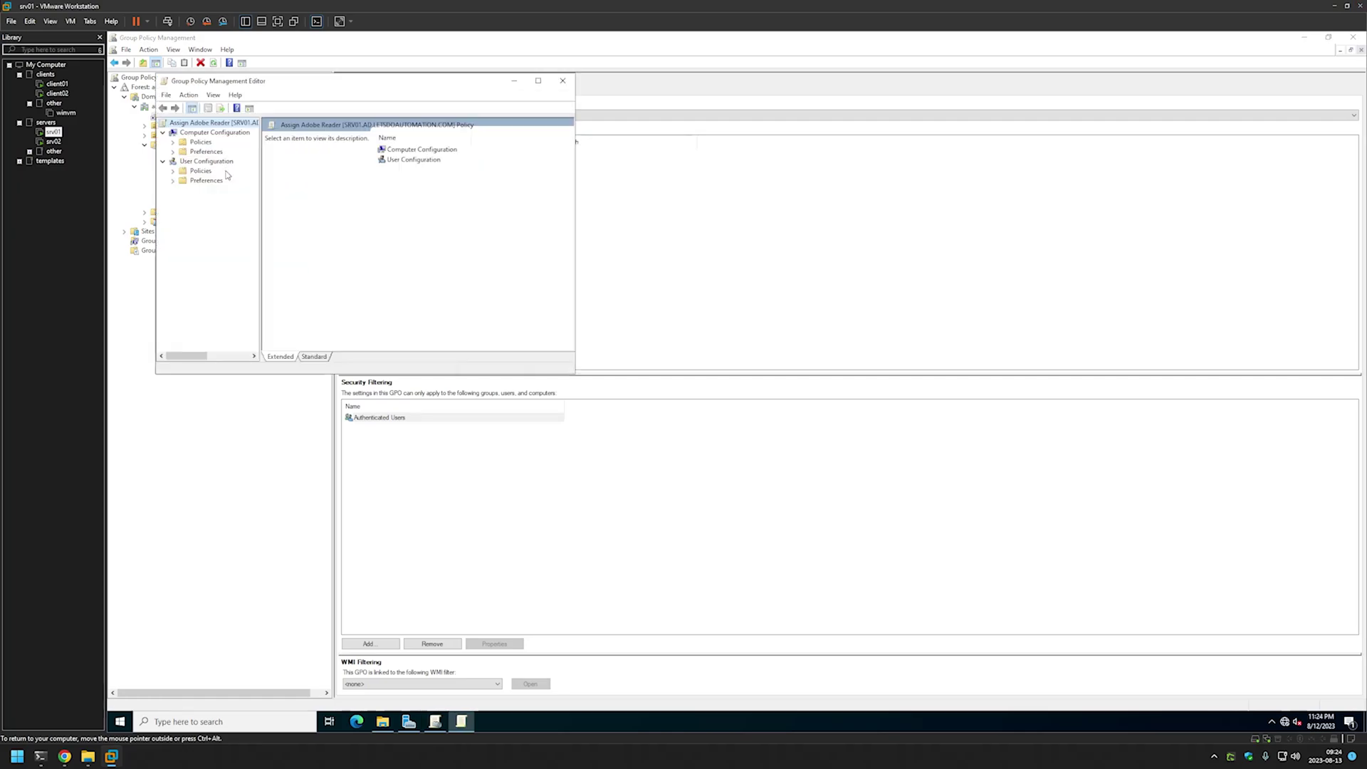
pyautogui.moveTo(340, 83); pyautogui.dragTo(690, 204)
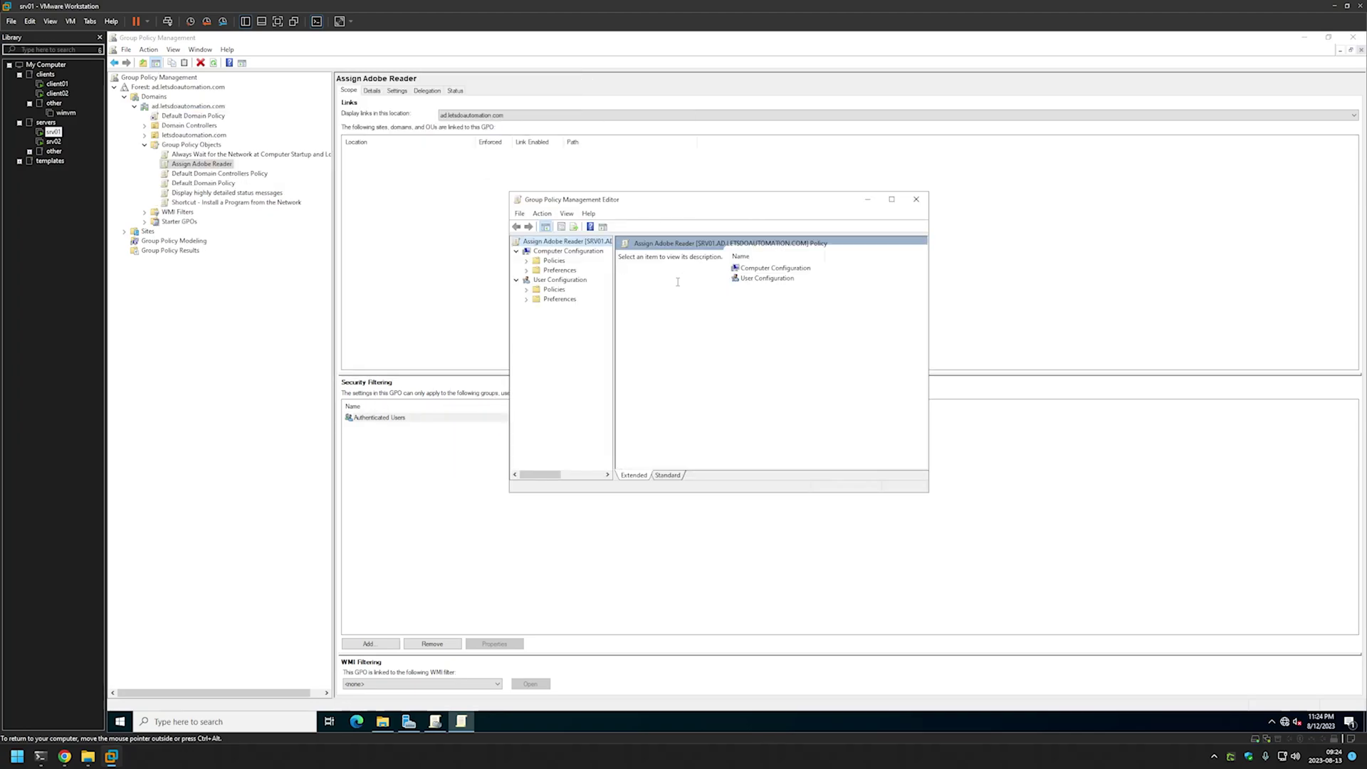
# Under Computer Configuration > Policies > Software Settings > Software installation, start a new package
pyautogui.click(539, 255)
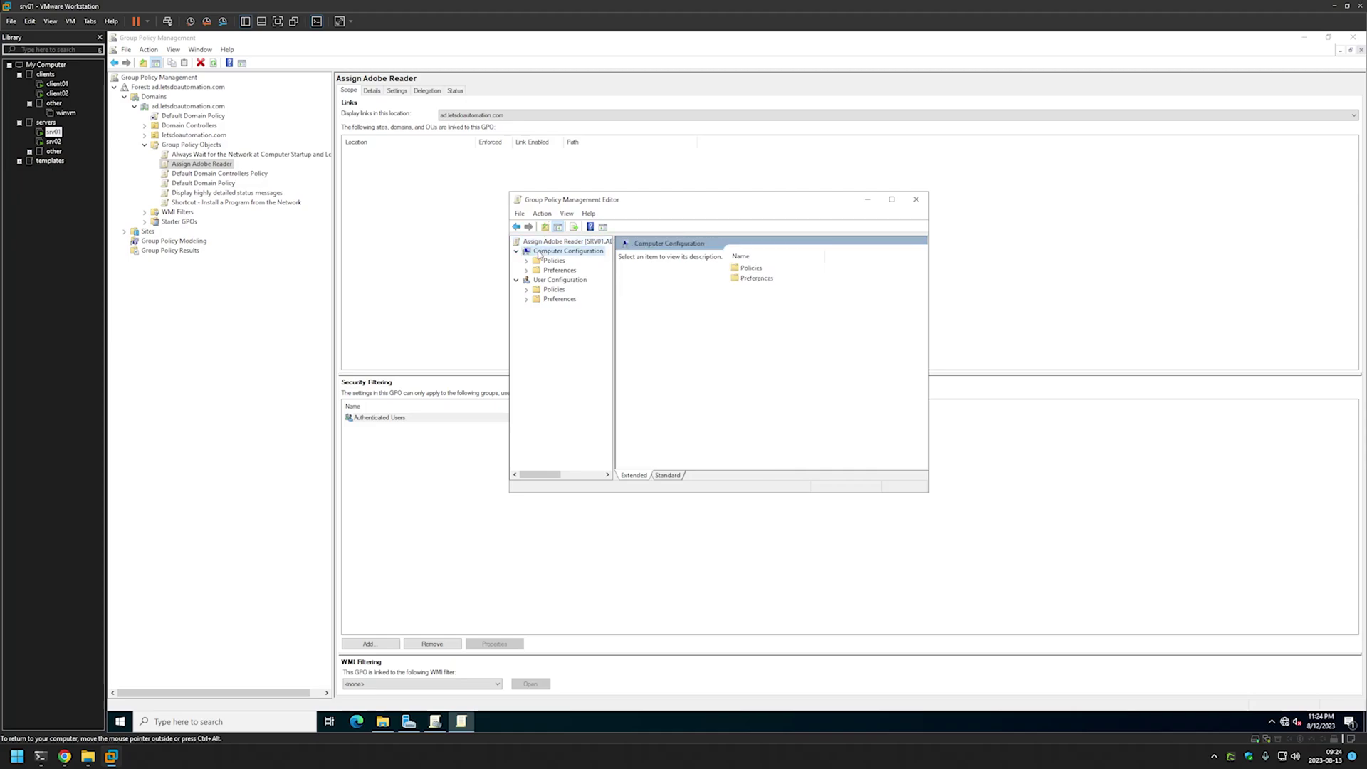
pyautogui.click(526, 260)
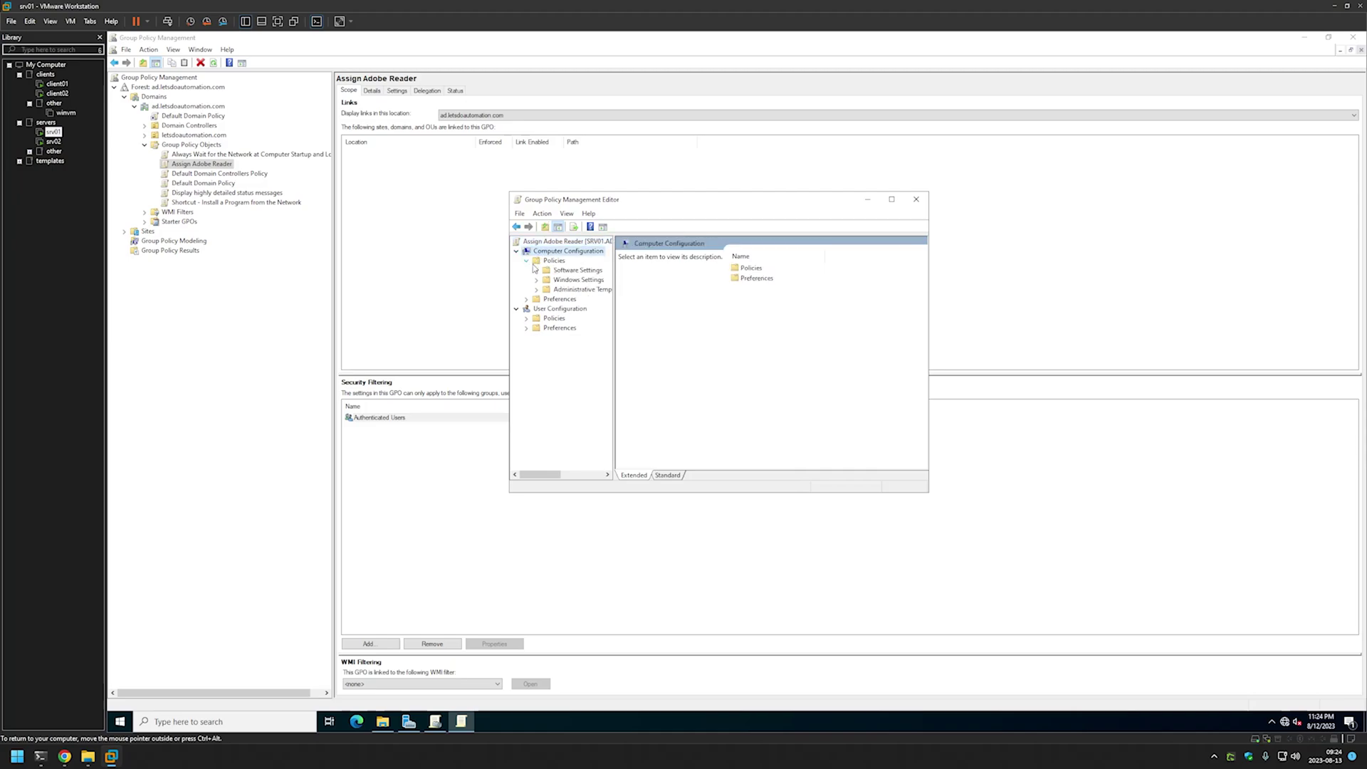
pyautogui.click(536, 270)
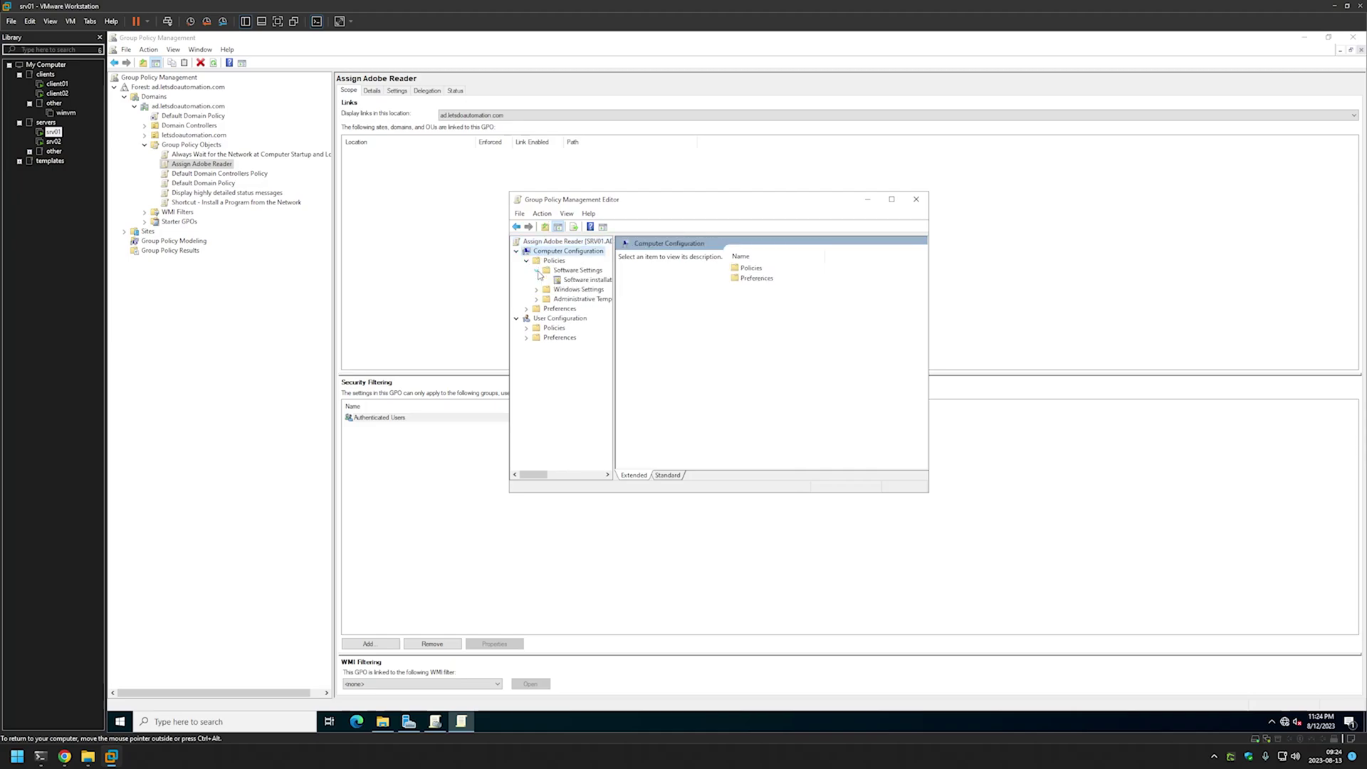
pyautogui.click(588, 280)
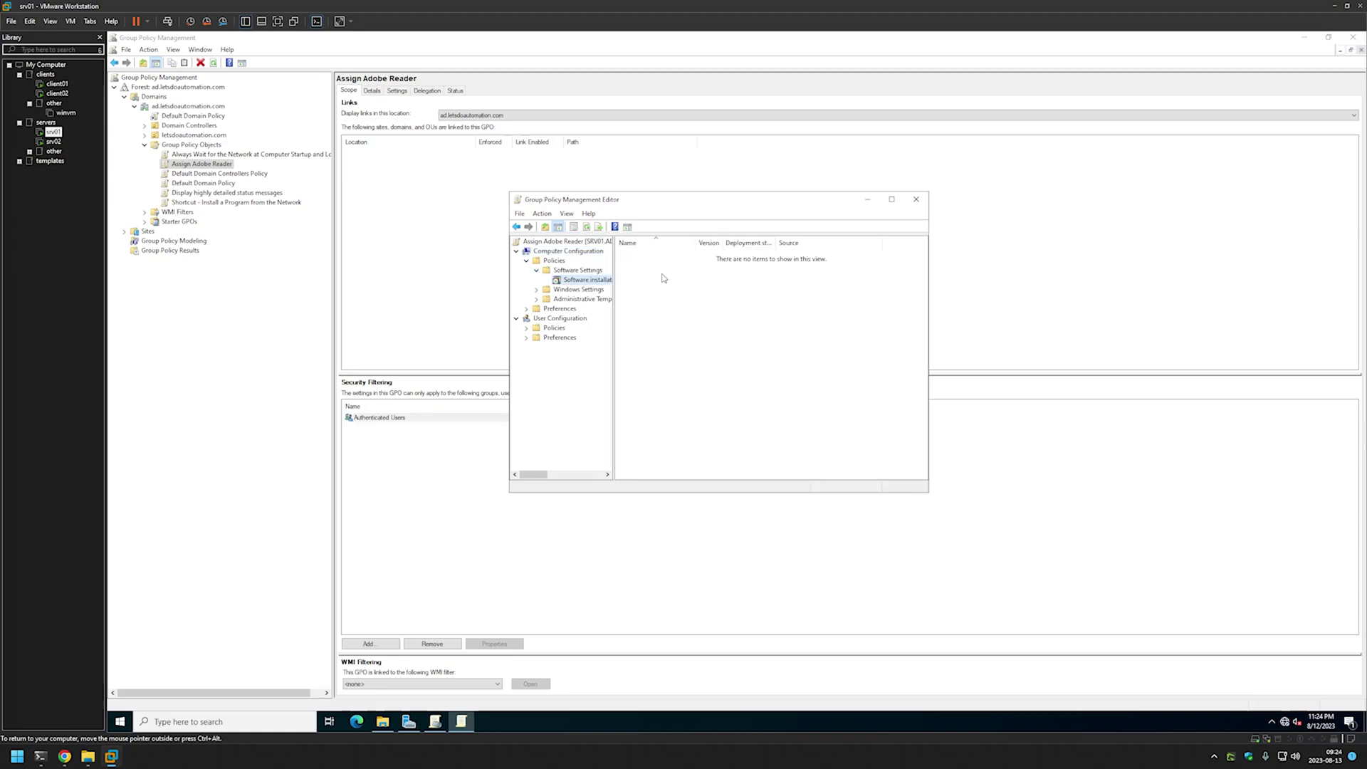
pyautogui.rightClick(663, 278)
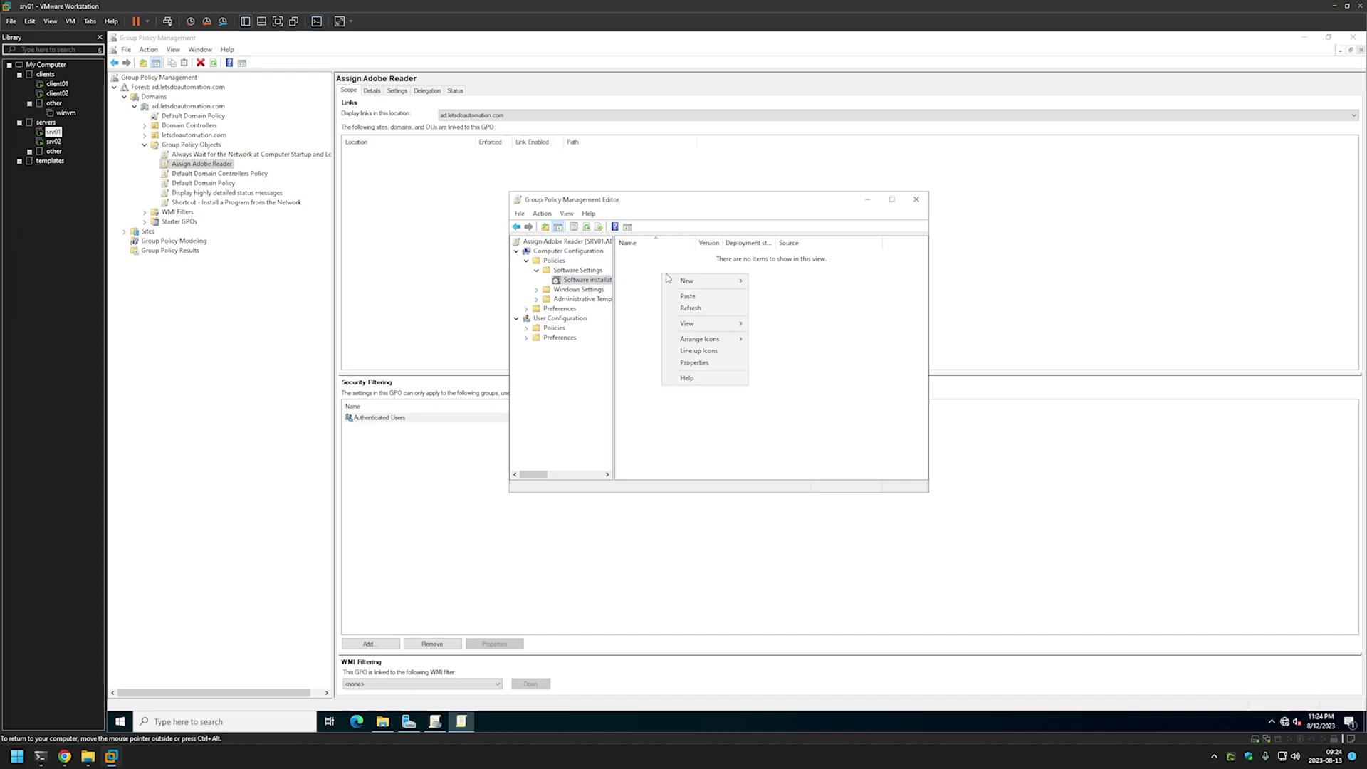
pyautogui.moveTo(722, 283)
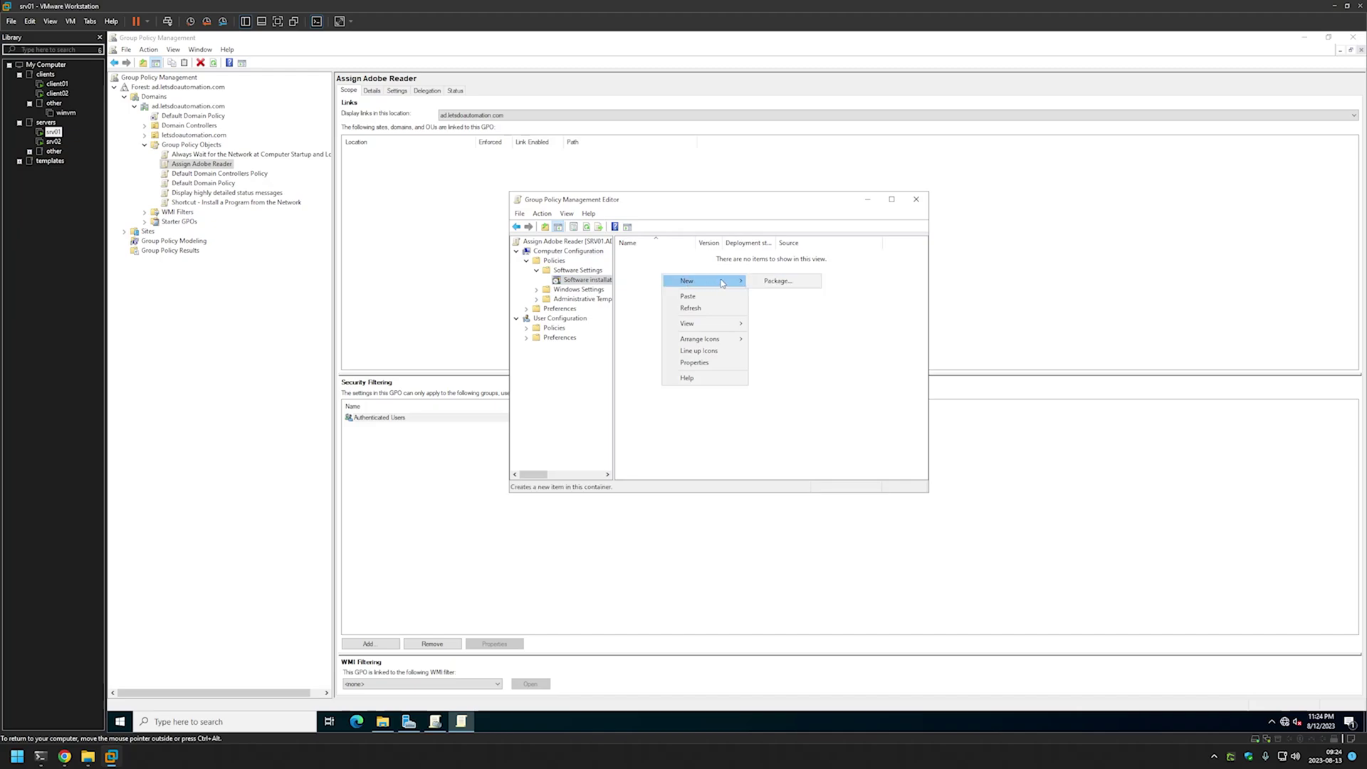
pyautogui.click(774, 283)
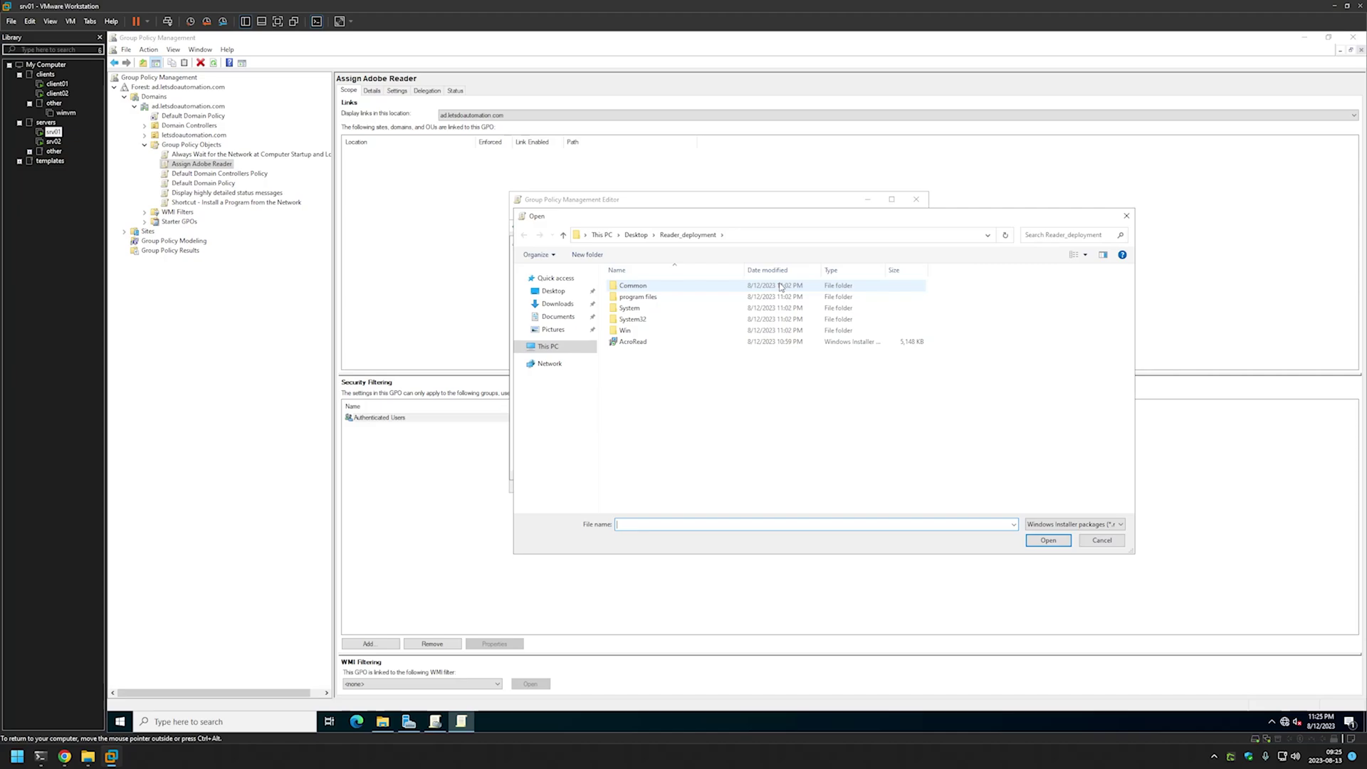
# Browse the Open dialog to \\srv02, then the software share's Reader_deployment folder
pyautogui.click(766, 238)
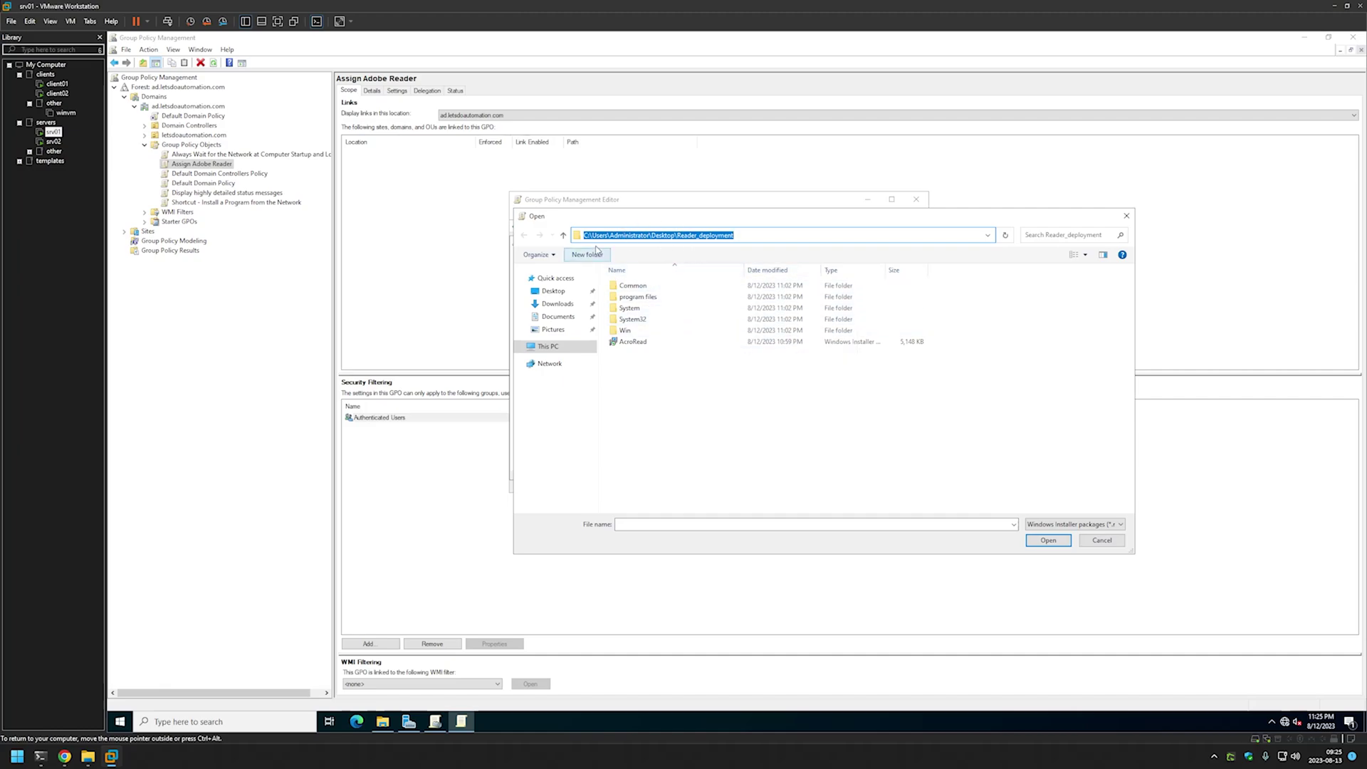
pyautogui.click(707, 238)
pyautogui.moveTo(734, 235); pyautogui.dragTo(576, 238)
pyautogui.write('\\\\')
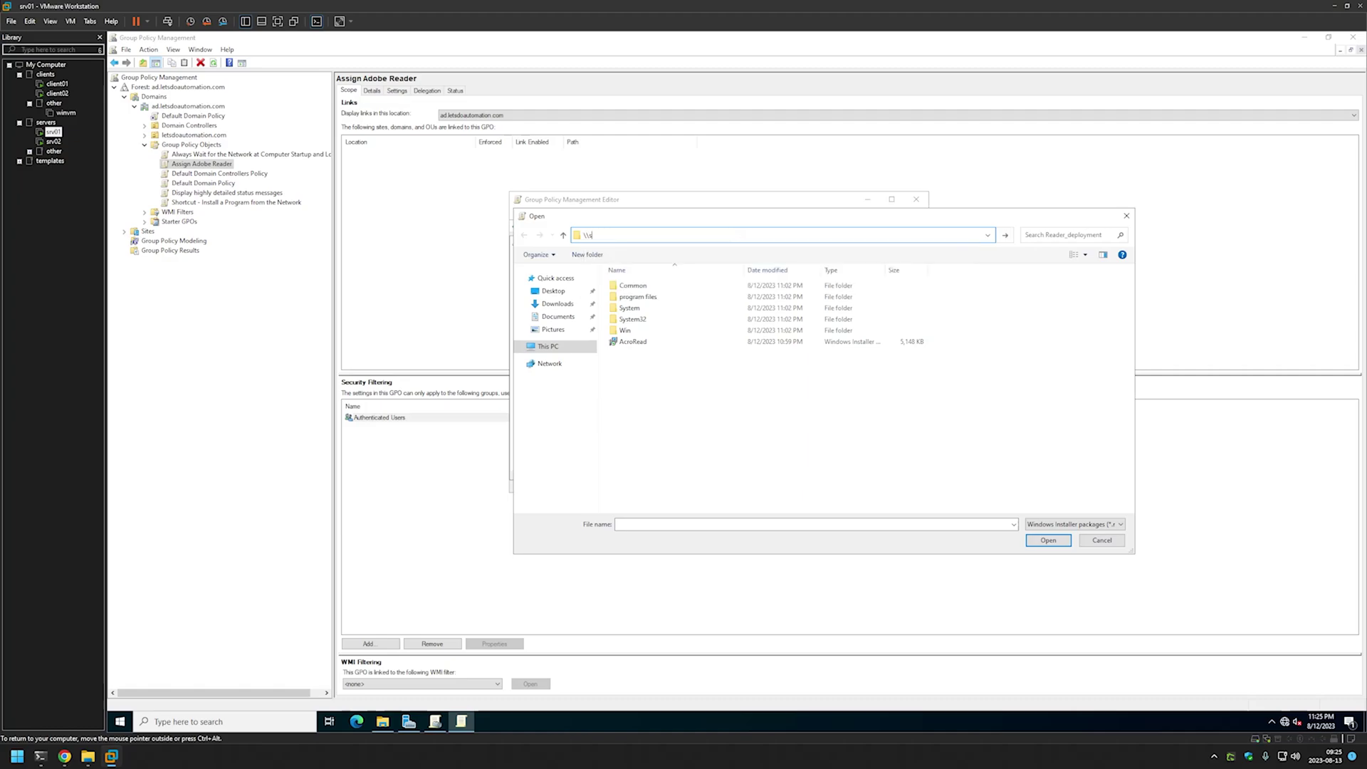
pyautogui.write('srv02')
pyautogui.press('Return')
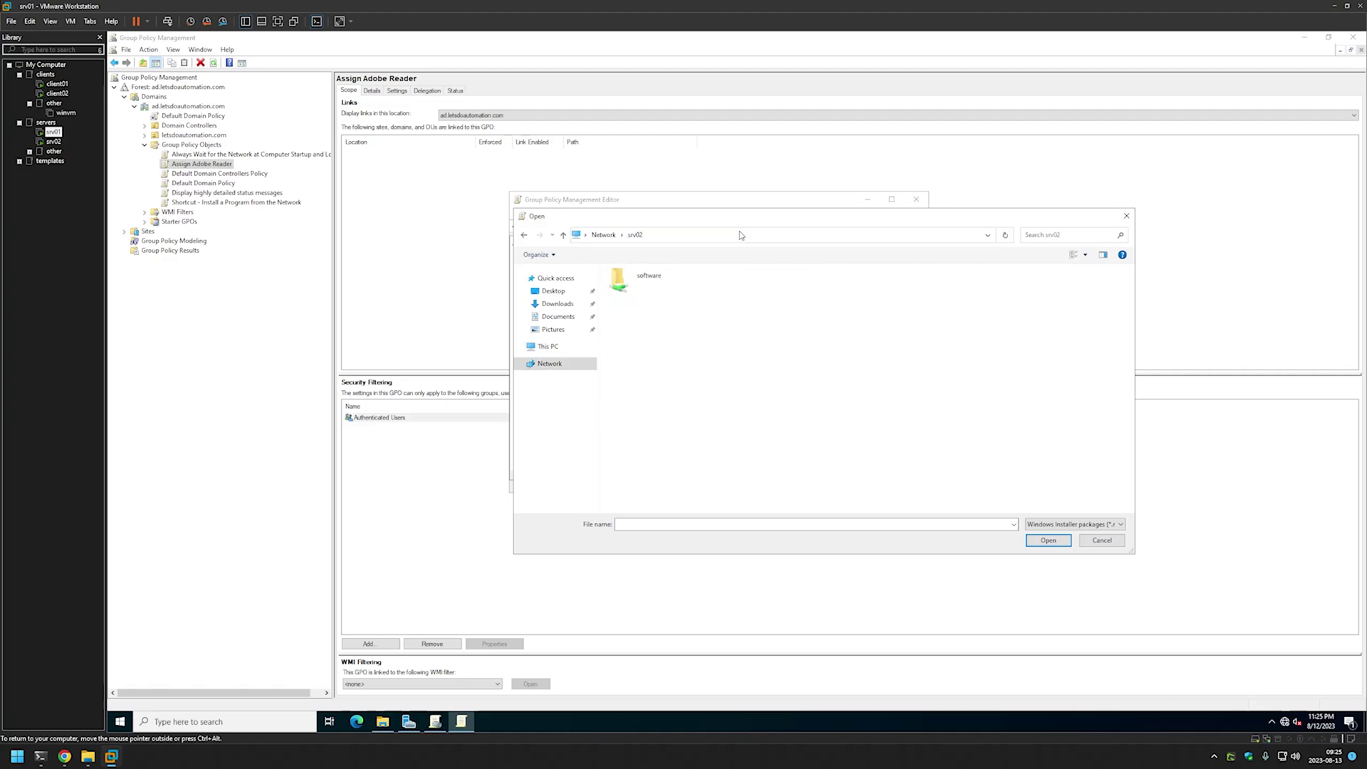
pyautogui.doubleClick(639, 284)
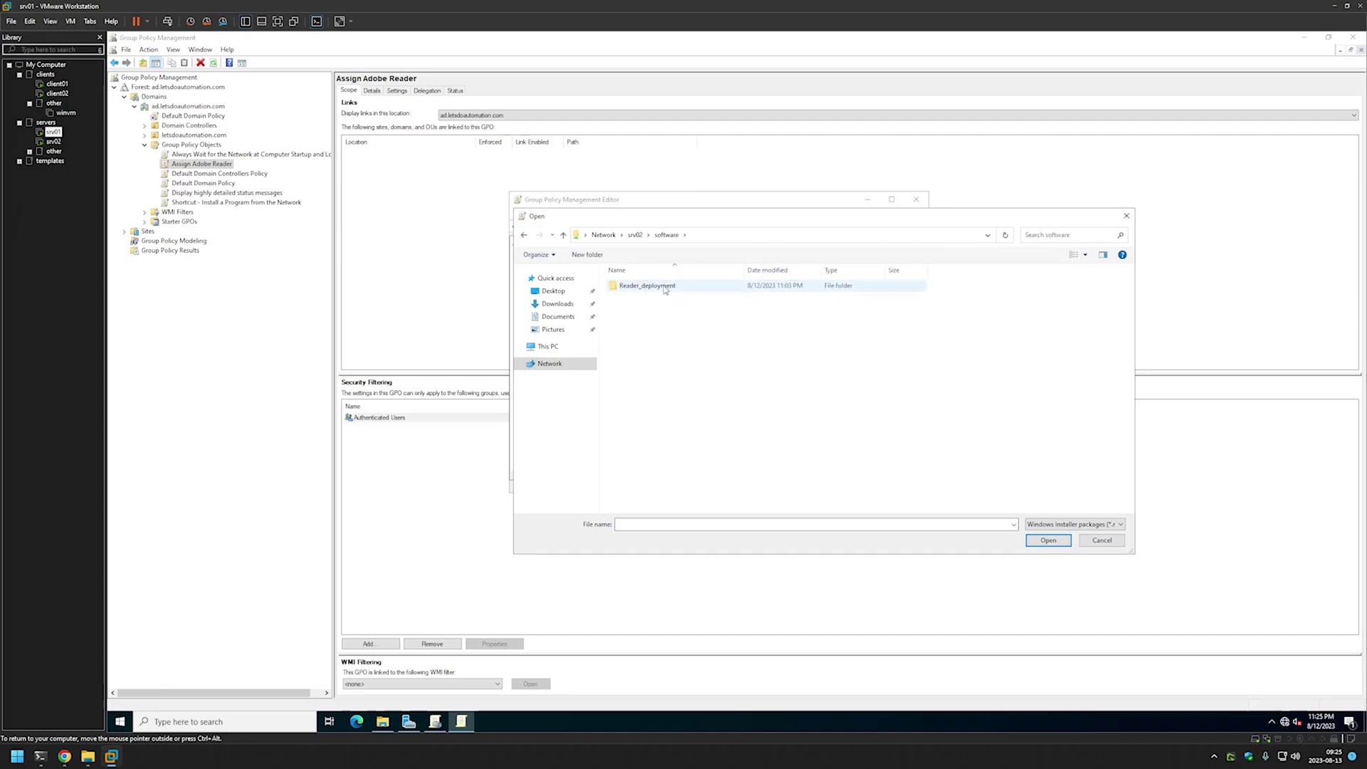
pyautogui.doubleClick(664, 288)
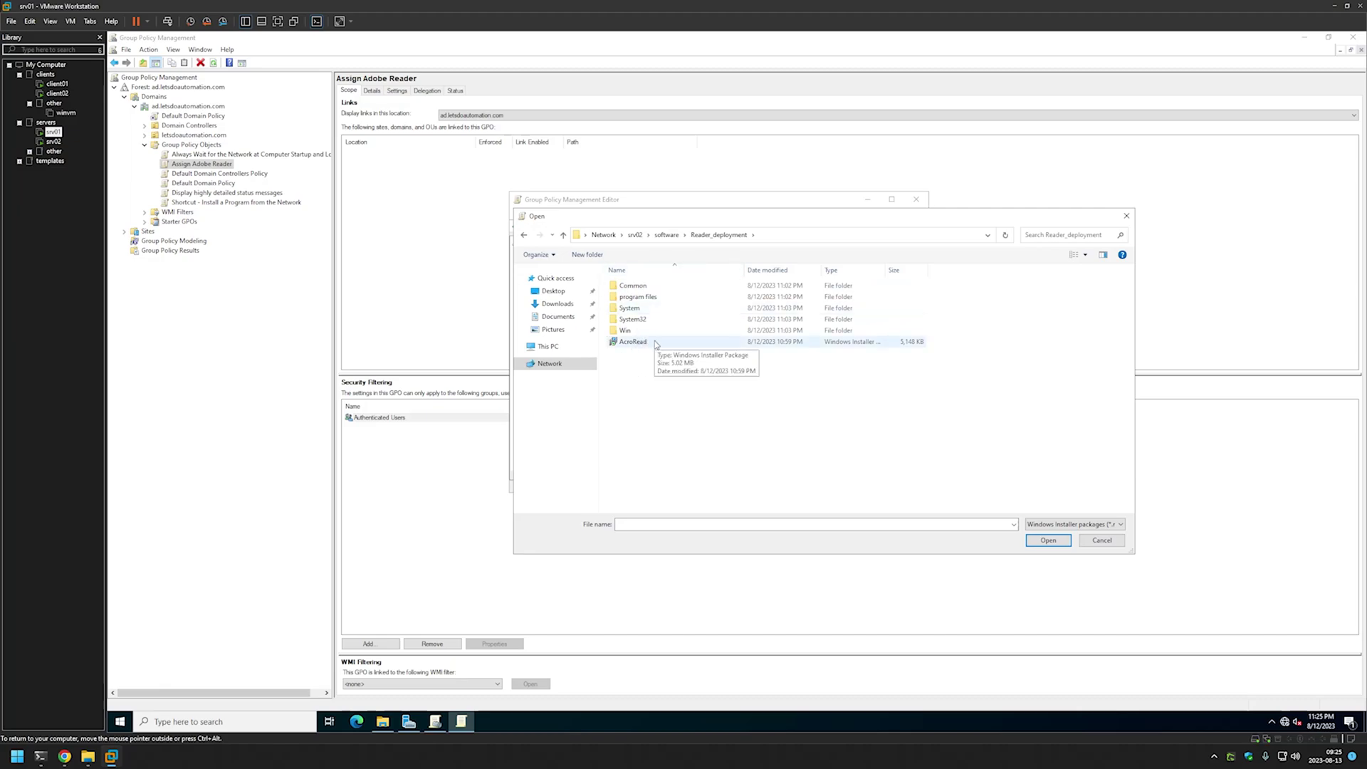
# Add the AcroRead package as Assigned and close the policy editor
pyautogui.doubleClick(633, 342)
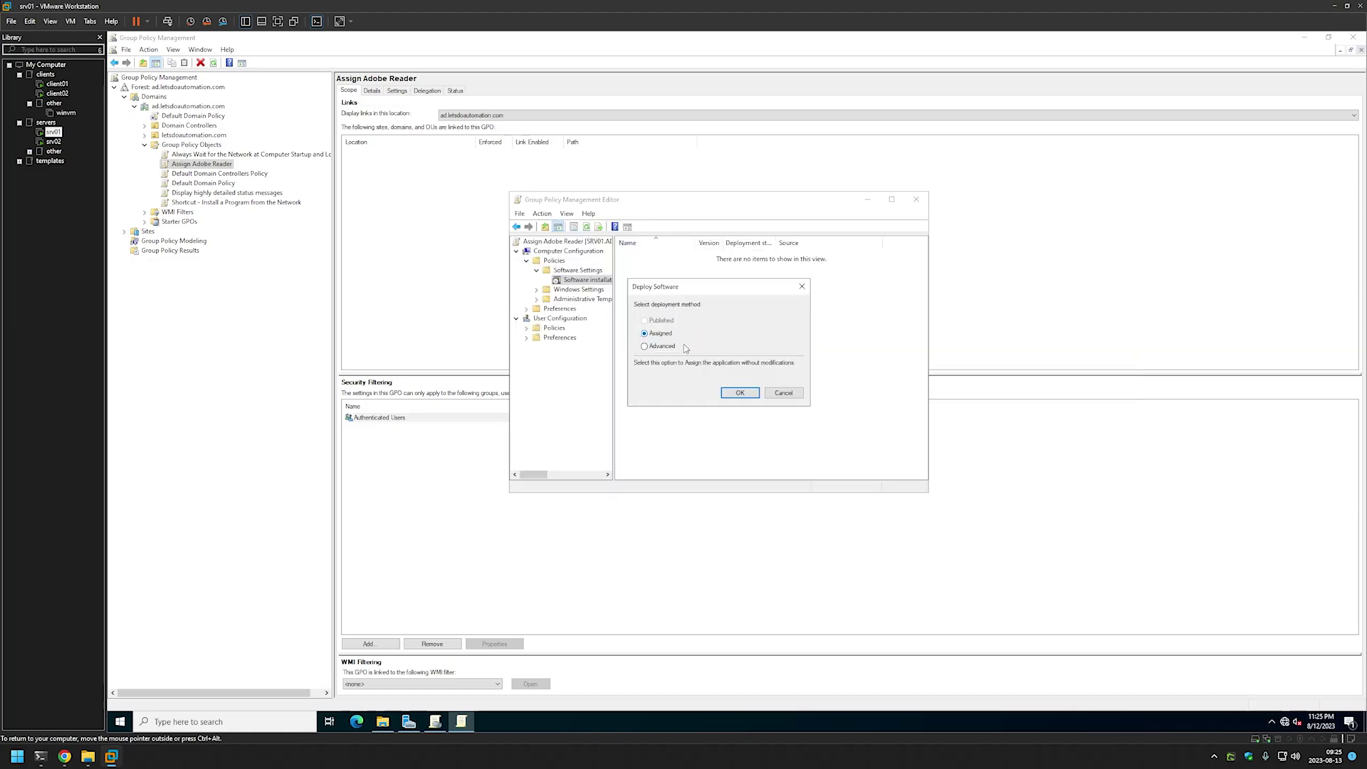
pyautogui.click(739, 393)
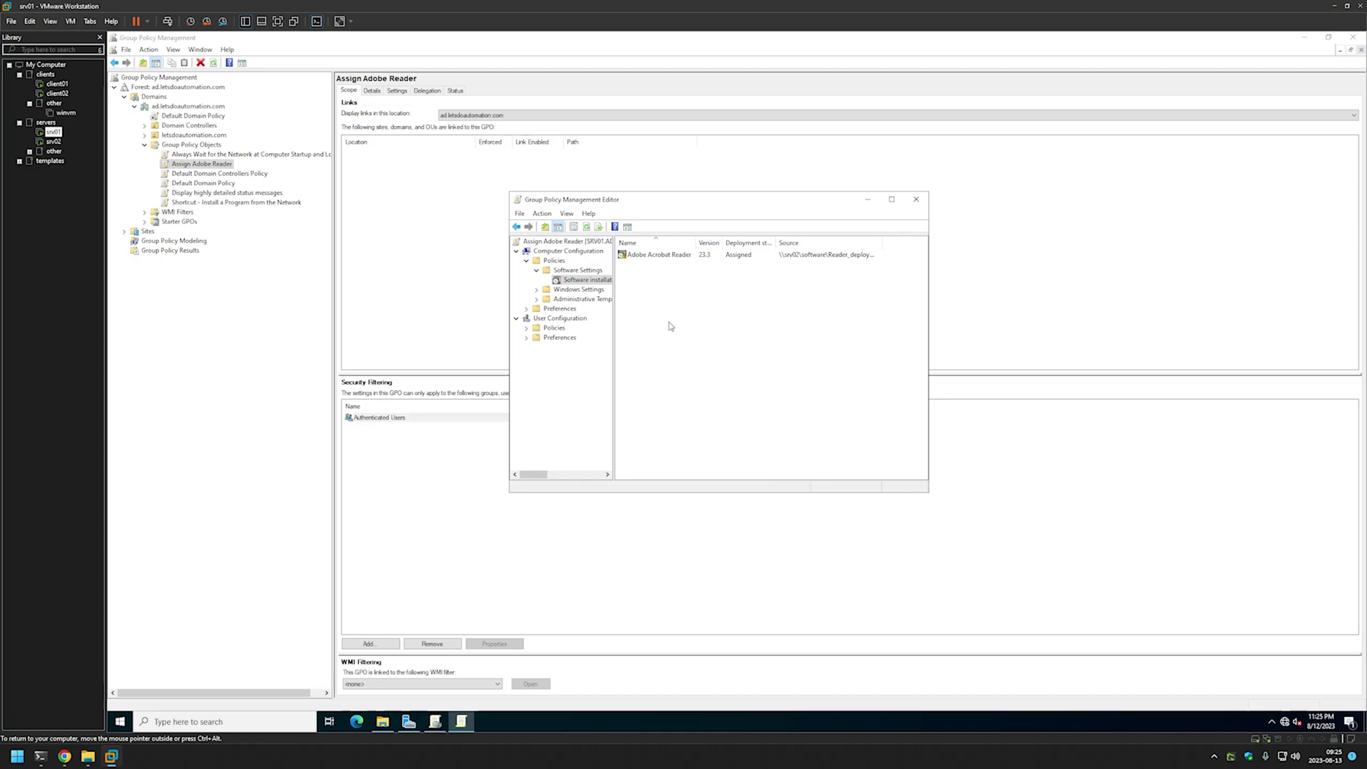
pyautogui.click(916, 199)
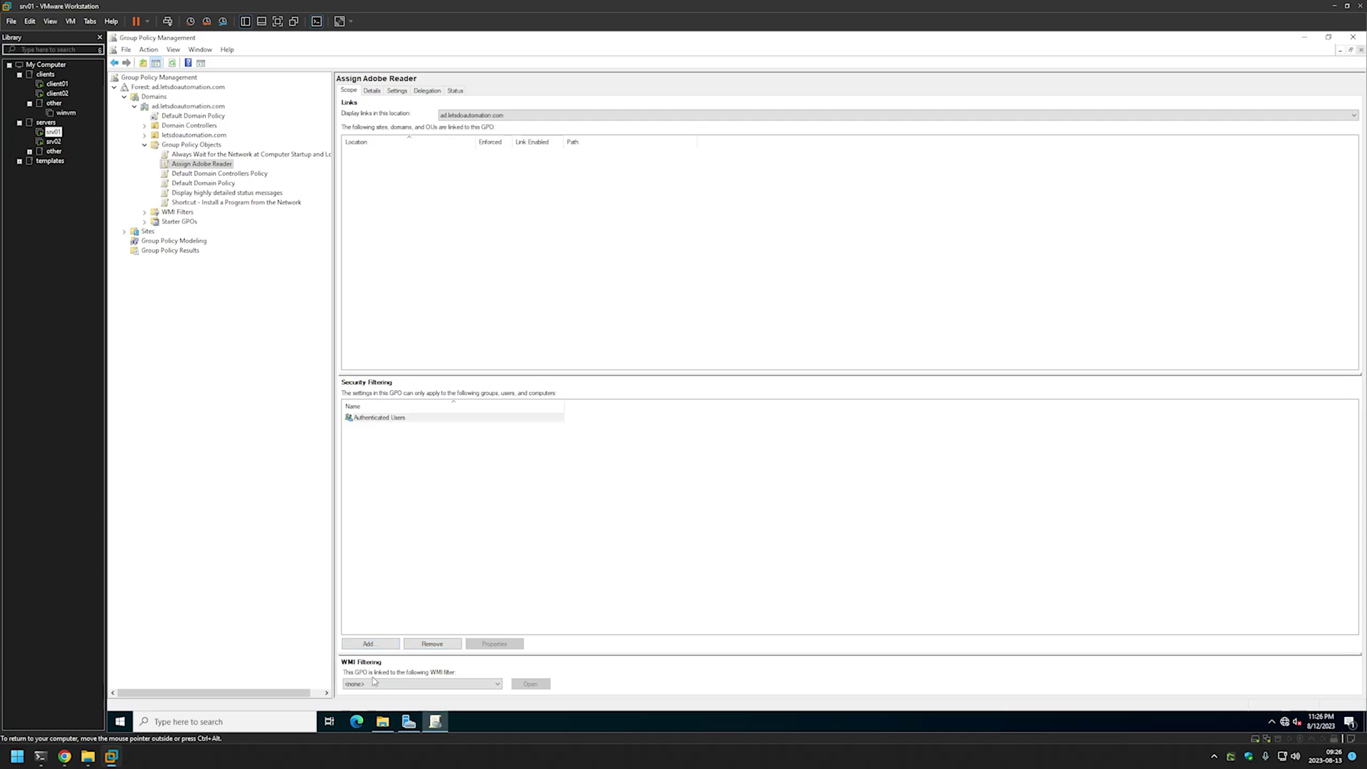
# Apply the 64-bit OS WMI filter to the Assign Adobe Reader GPO
pyautogui.click(435, 685)
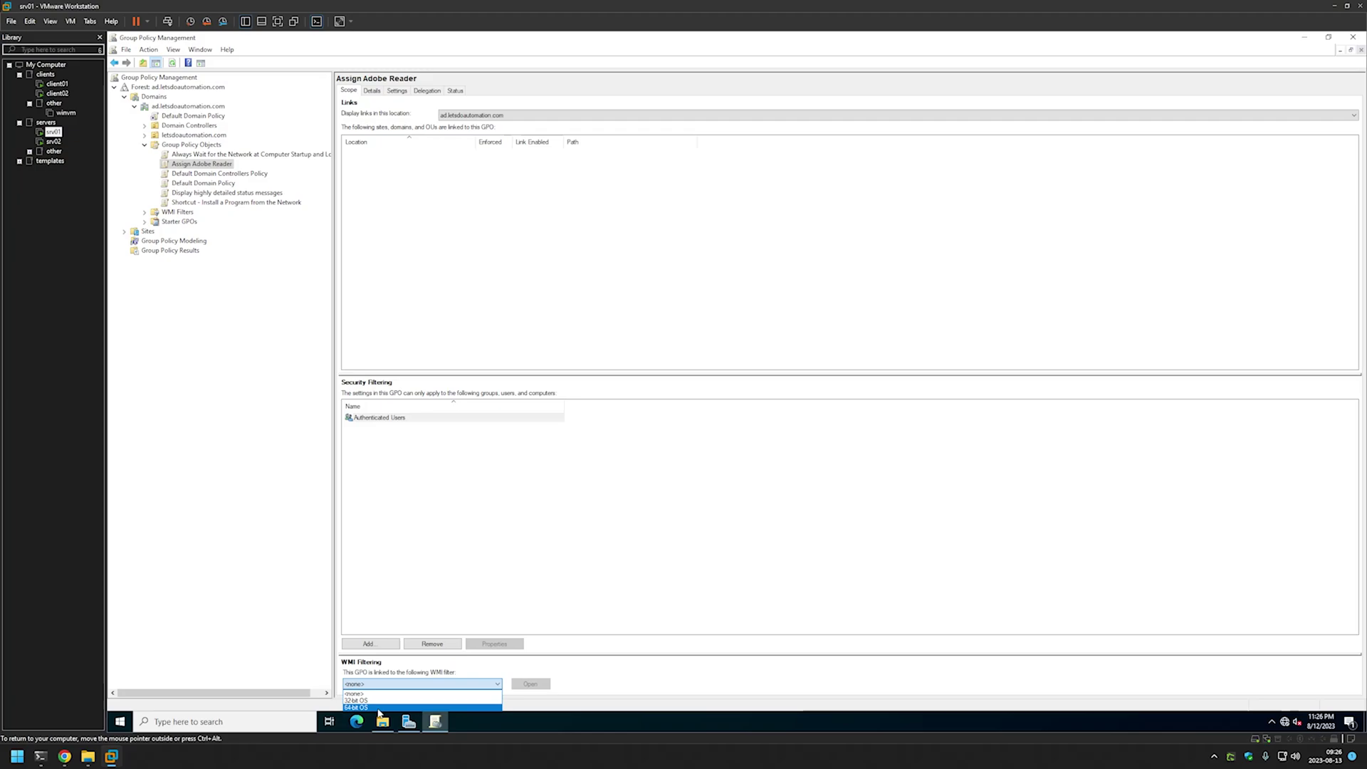
pyautogui.click(378, 707)
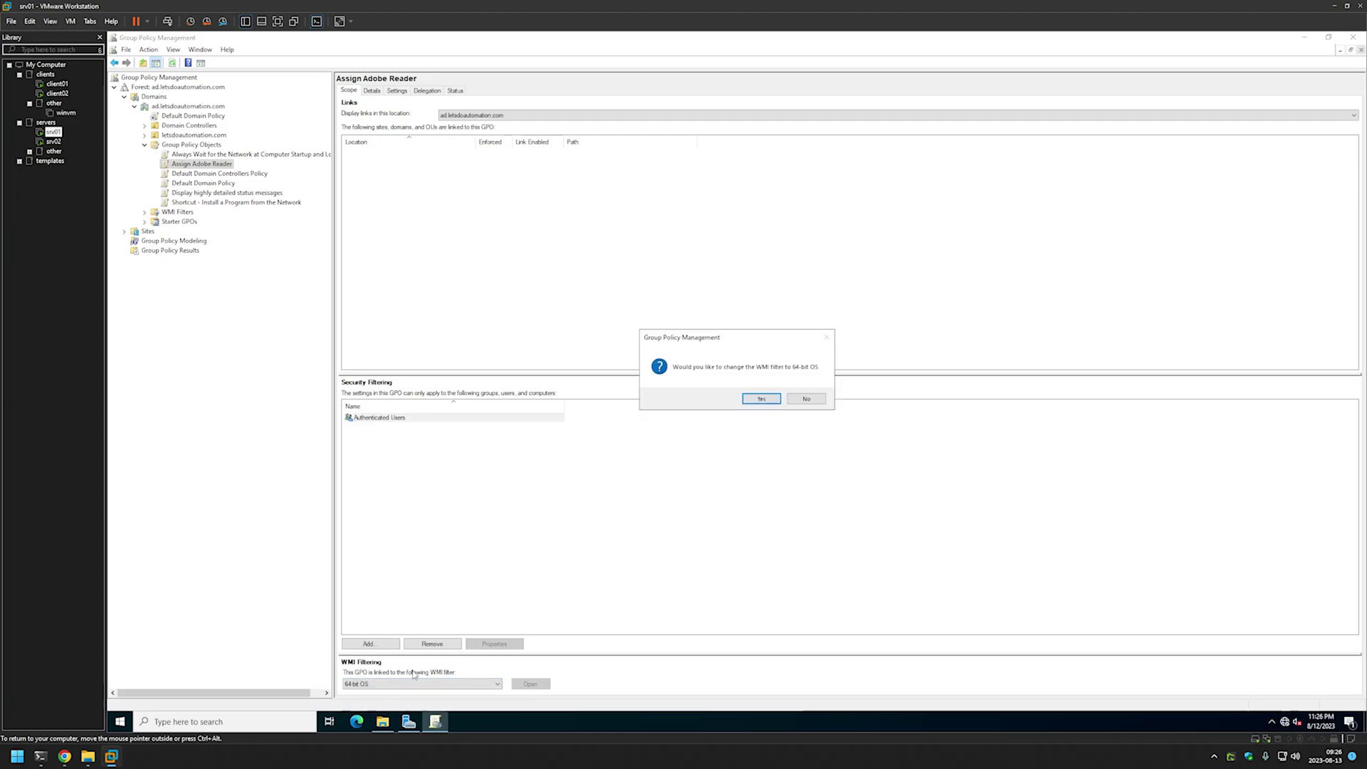
pyautogui.click(762, 399)
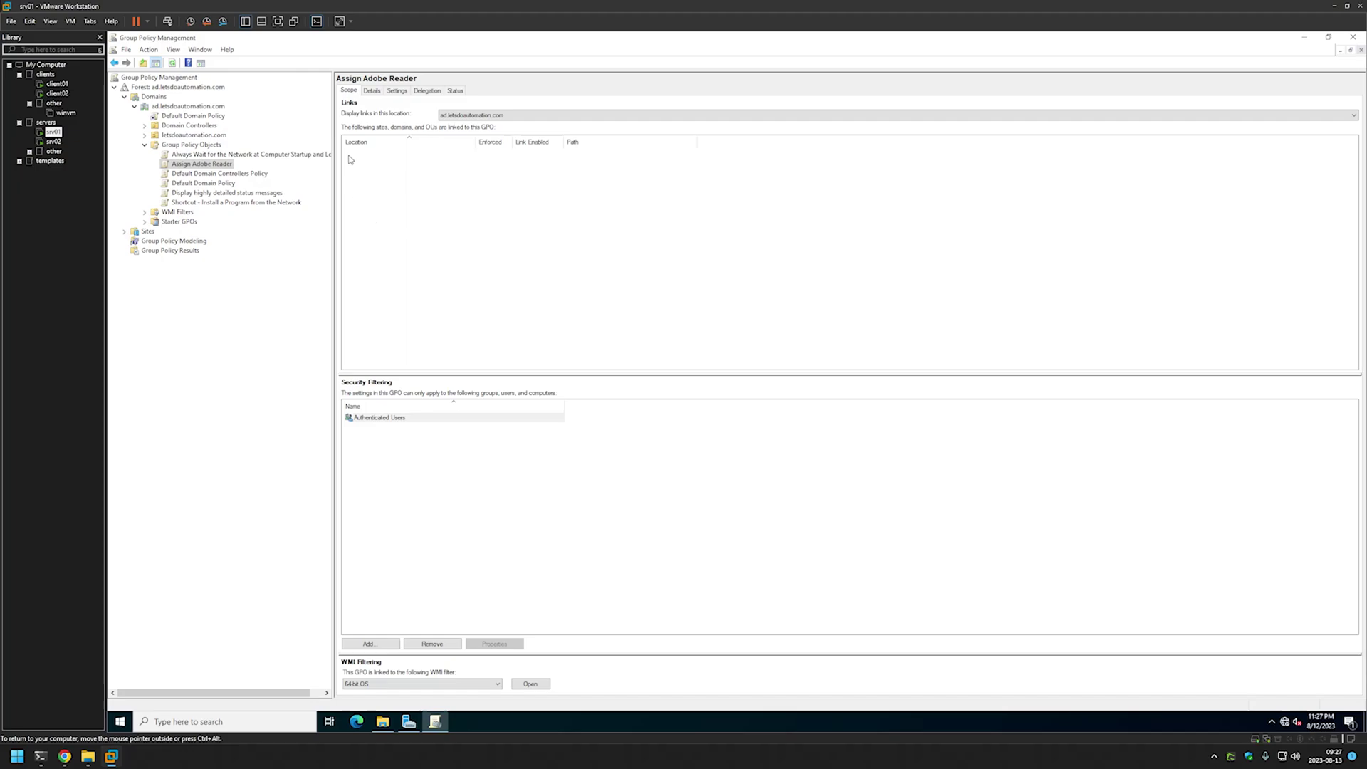
# Set the GPO status to 'User configuration settings disabled' and return to Scope
pyautogui.click(370, 91)
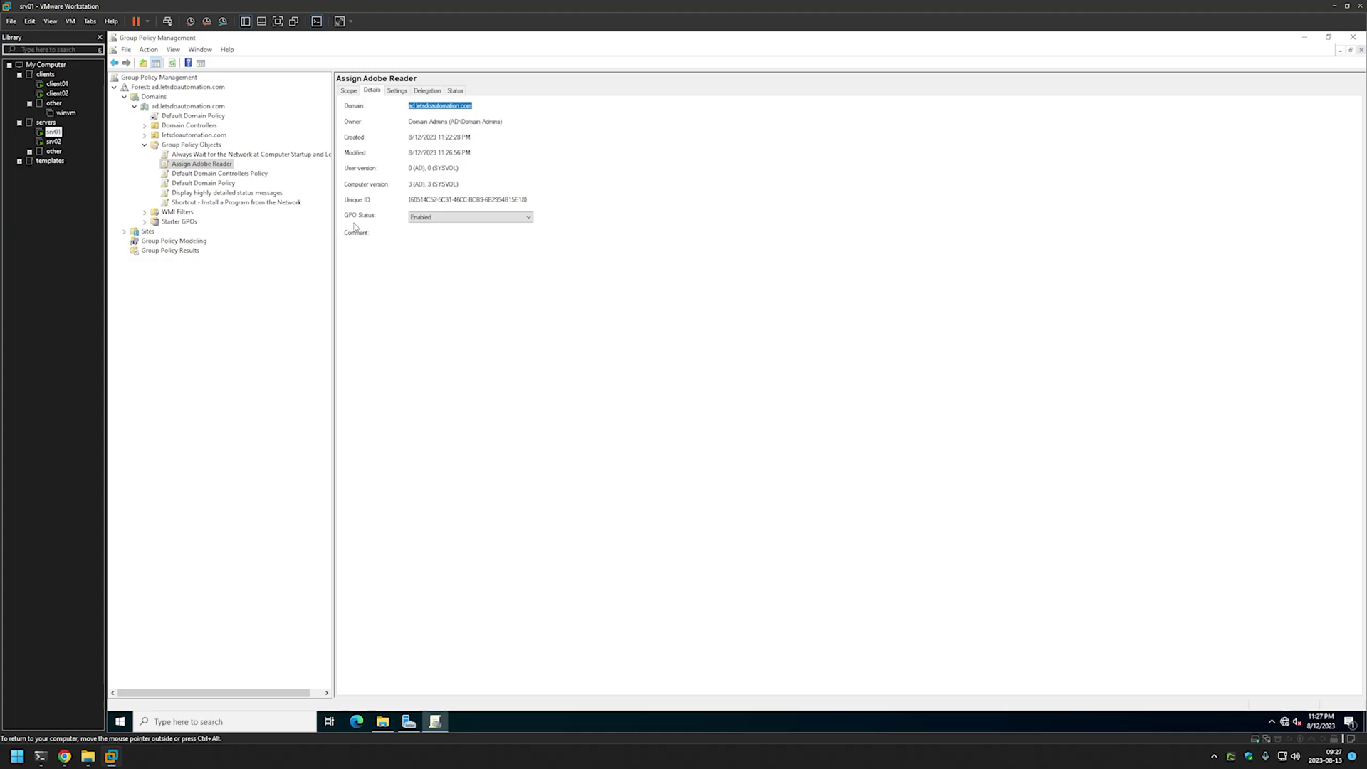
pyautogui.click(458, 217)
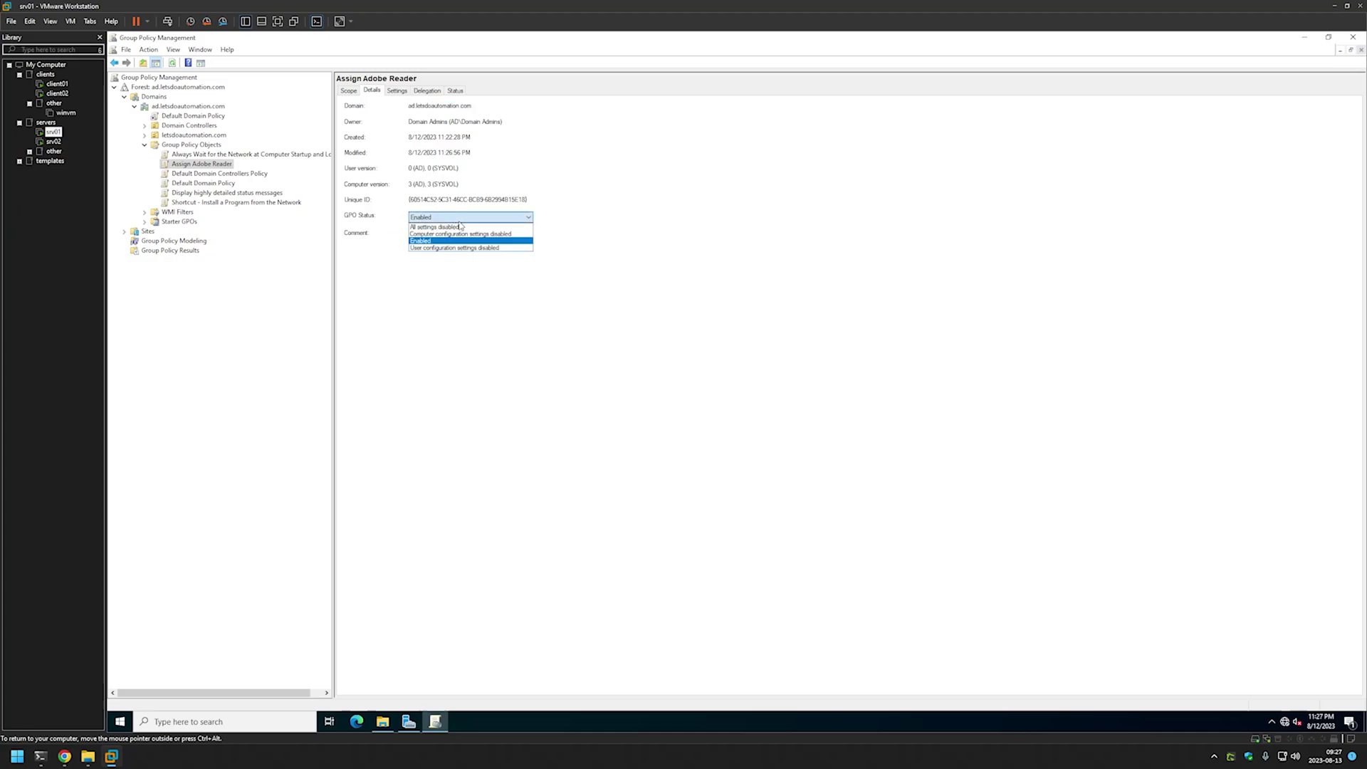
pyautogui.click(463, 248)
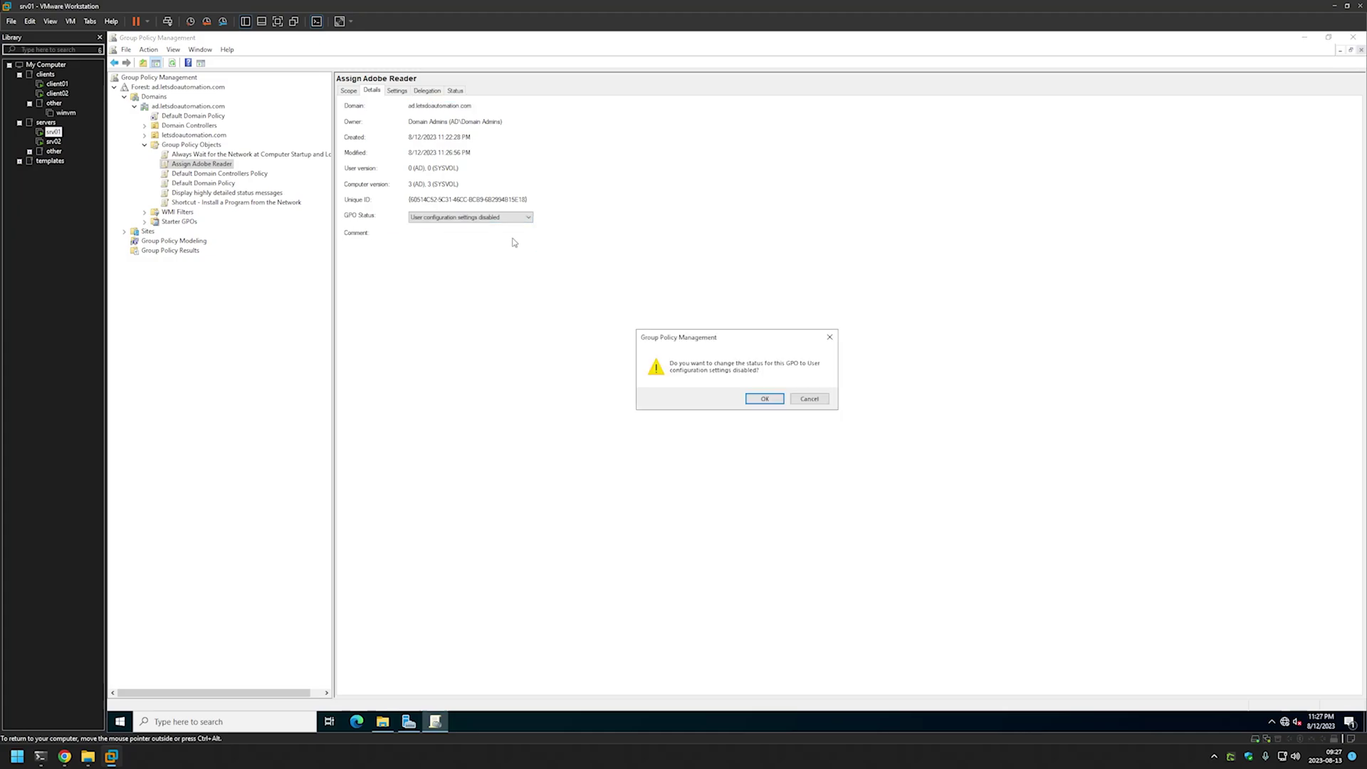
pyautogui.click(765, 400)
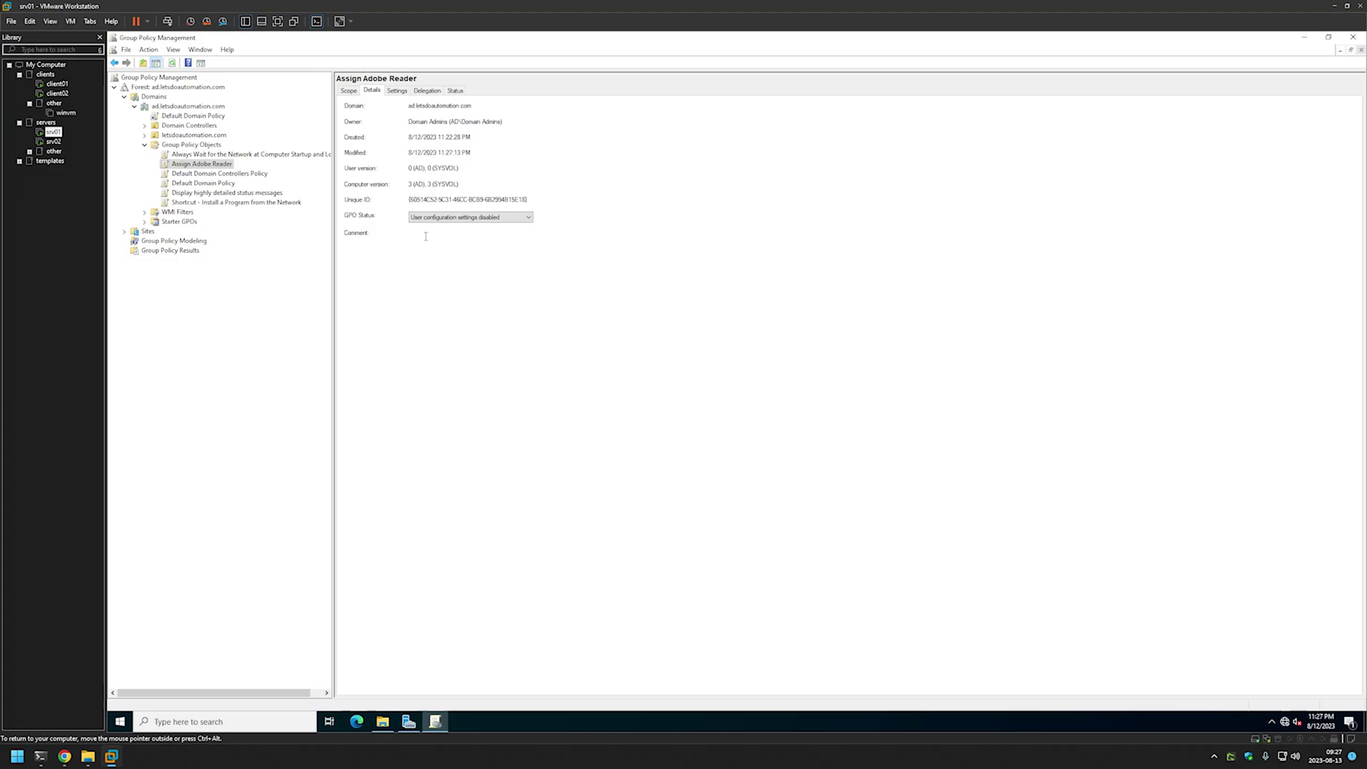
pyautogui.click(348, 92)
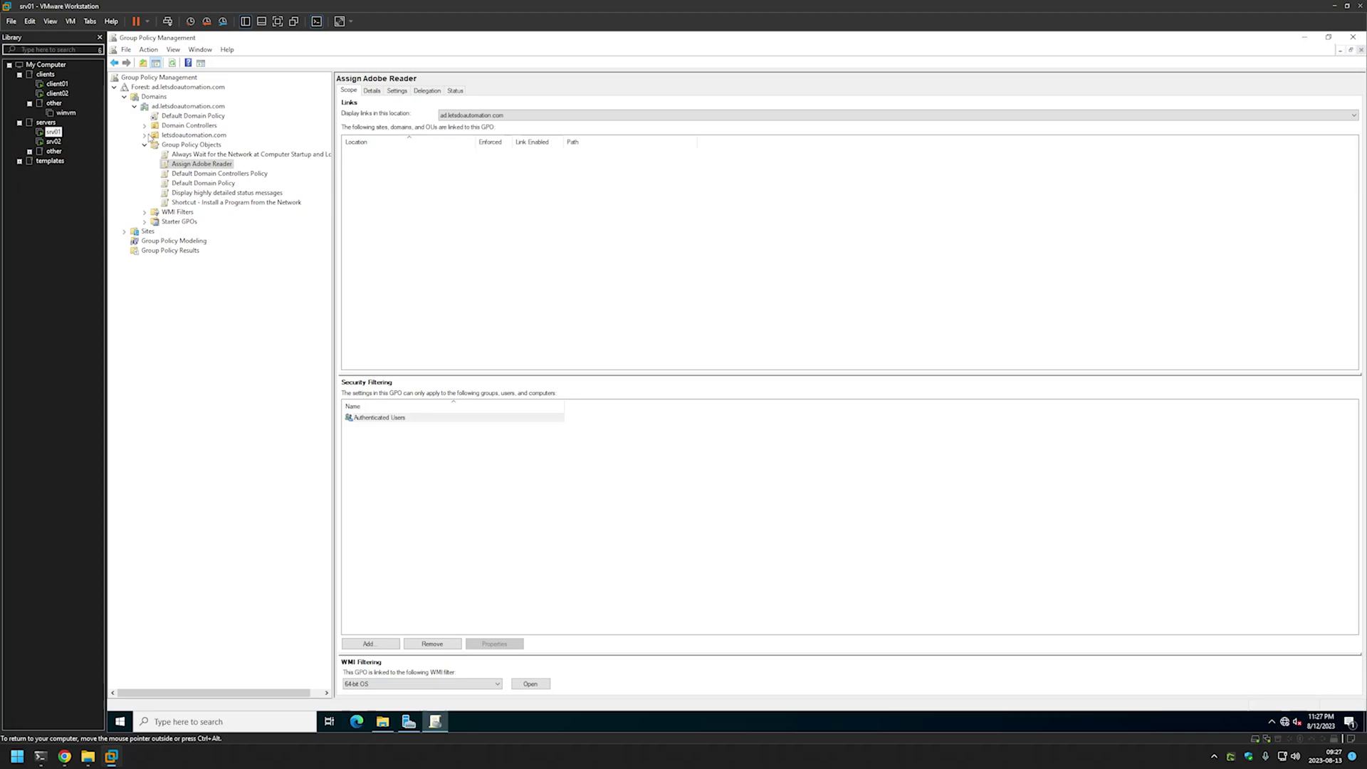
# Link the Assign Adobe Reader GPO to the domain computers 1 OU
pyautogui.click(145, 135)
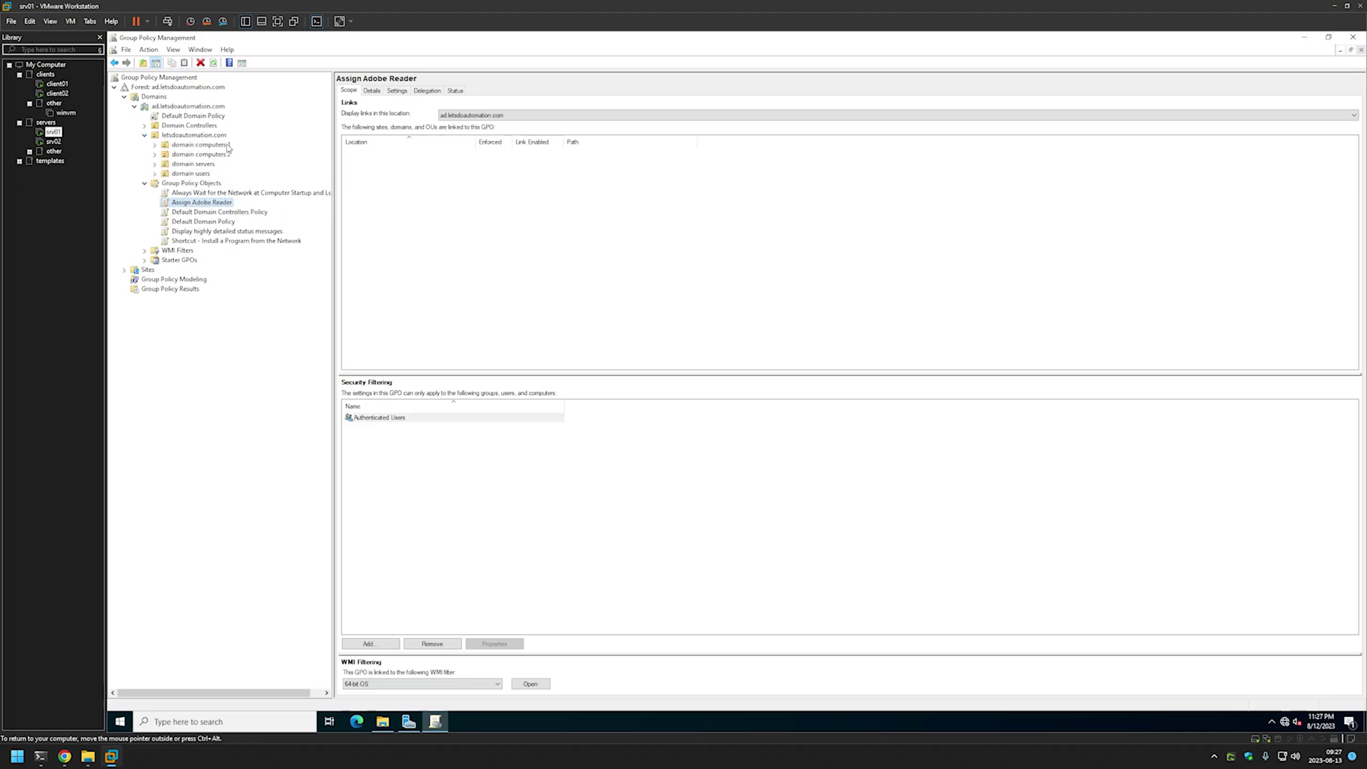
pyautogui.click(199, 144)
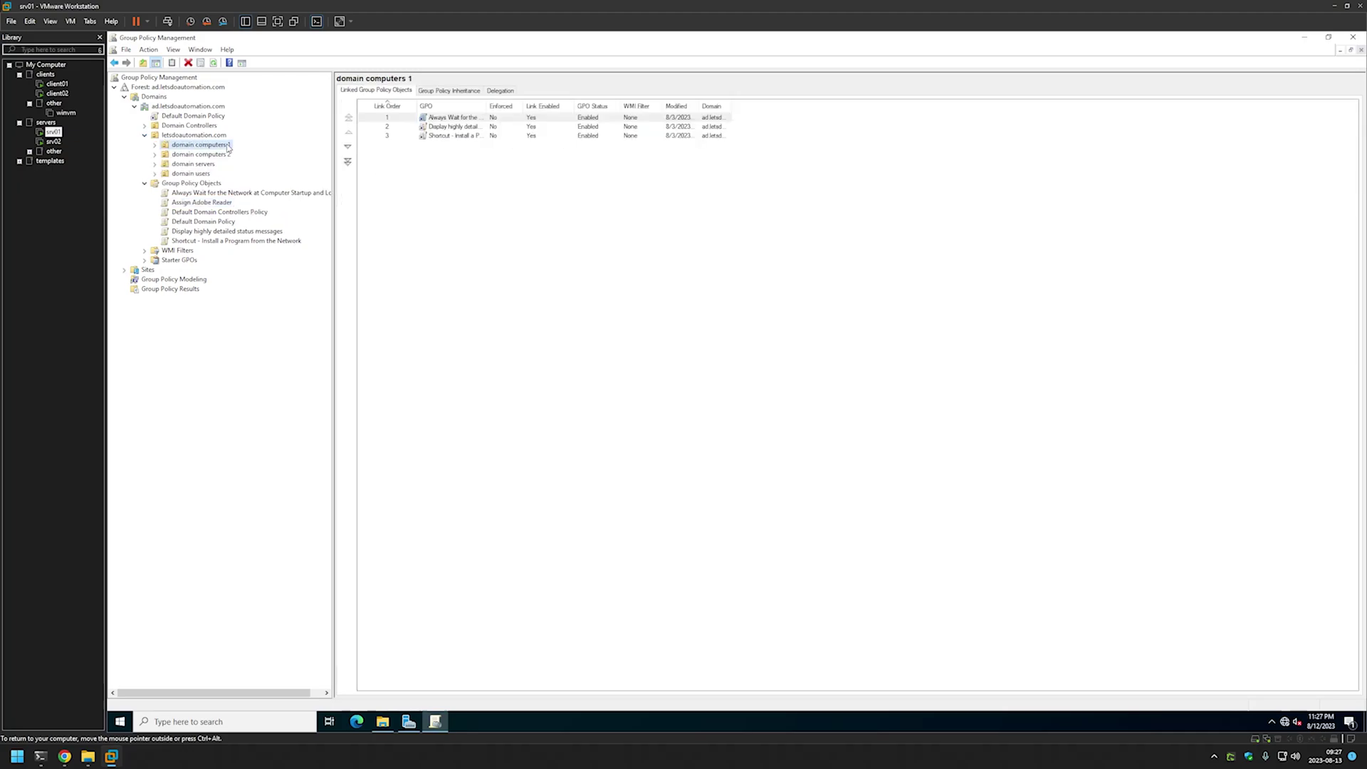
pyautogui.click(155, 145)
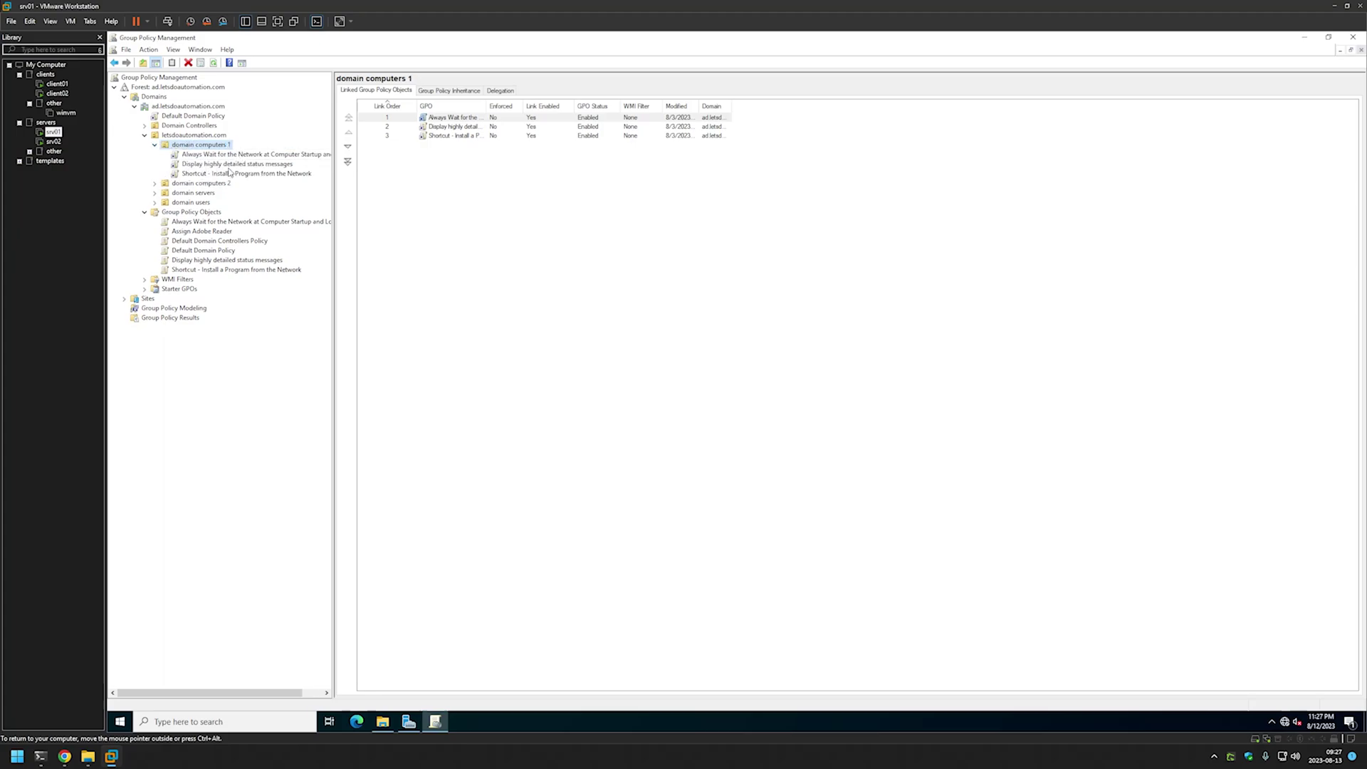
pyautogui.click(216, 232)
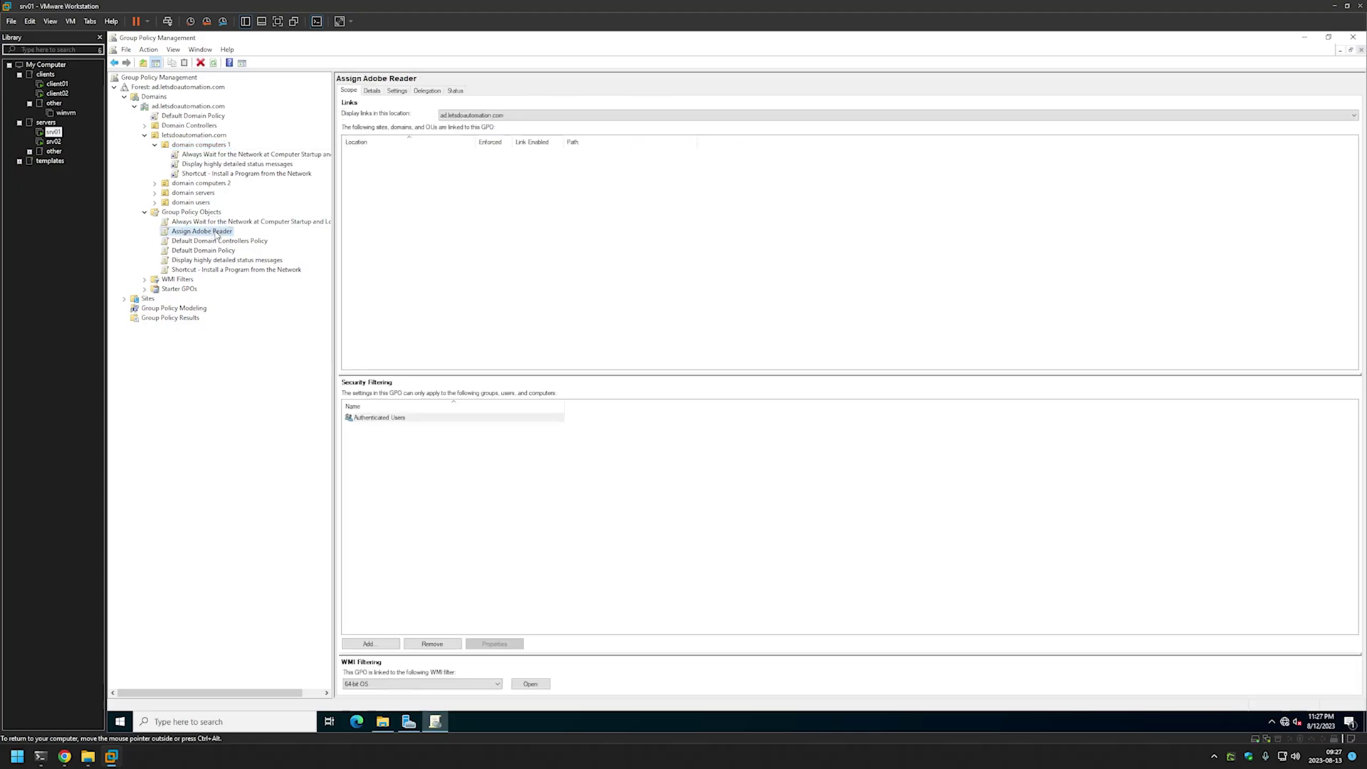
pyautogui.moveTo(216, 233); pyautogui.dragTo(206, 148)
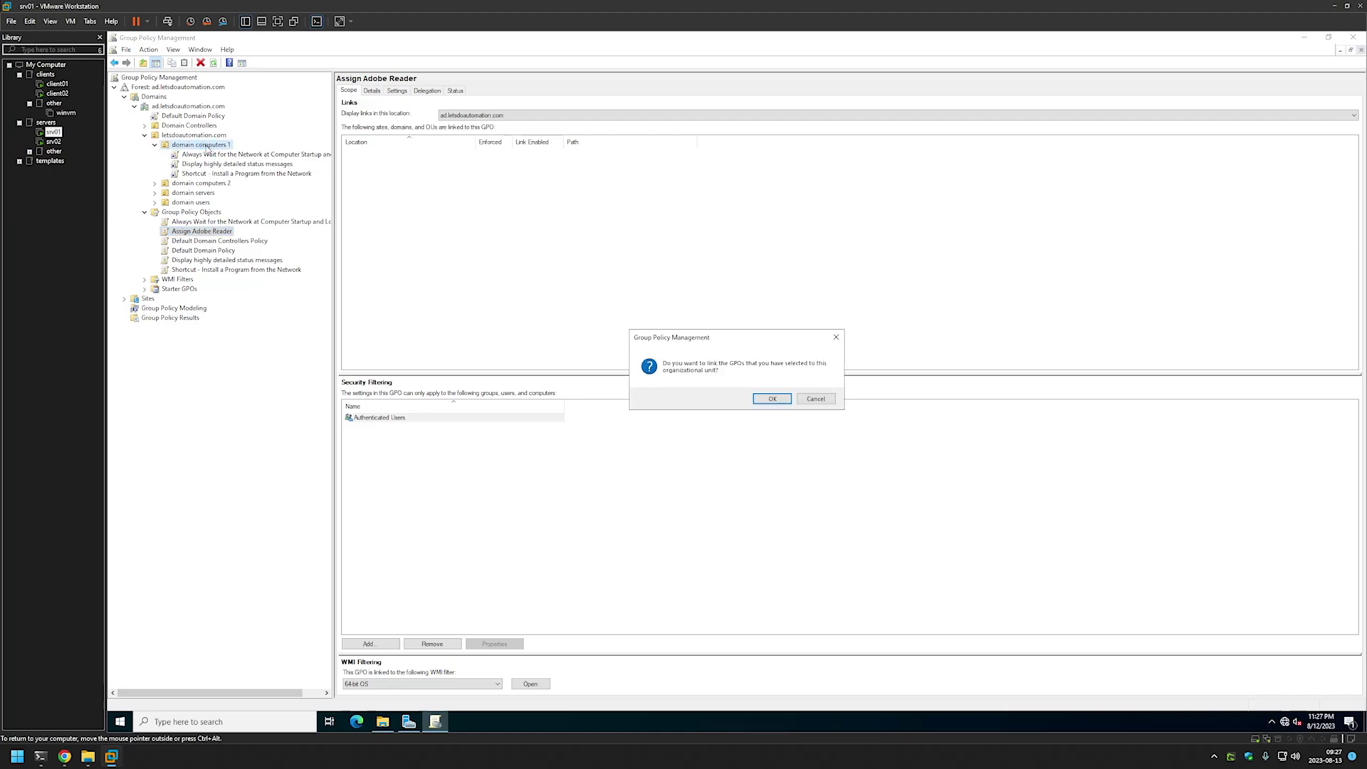
pyautogui.click(773, 399)
# Check the Assign Adobe Reader link under domain computers 1, then switch to client01
pyautogui.click(200, 165)
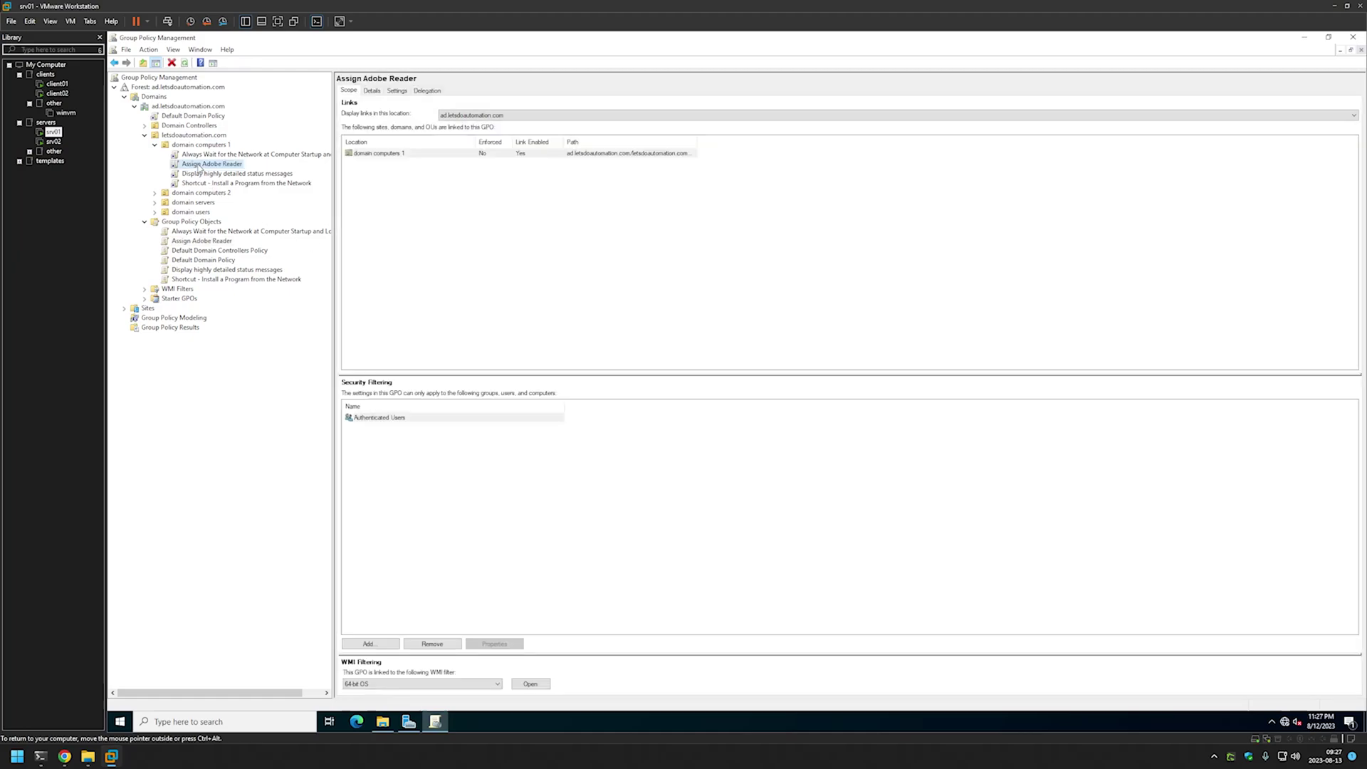
pyautogui.click(201, 145)
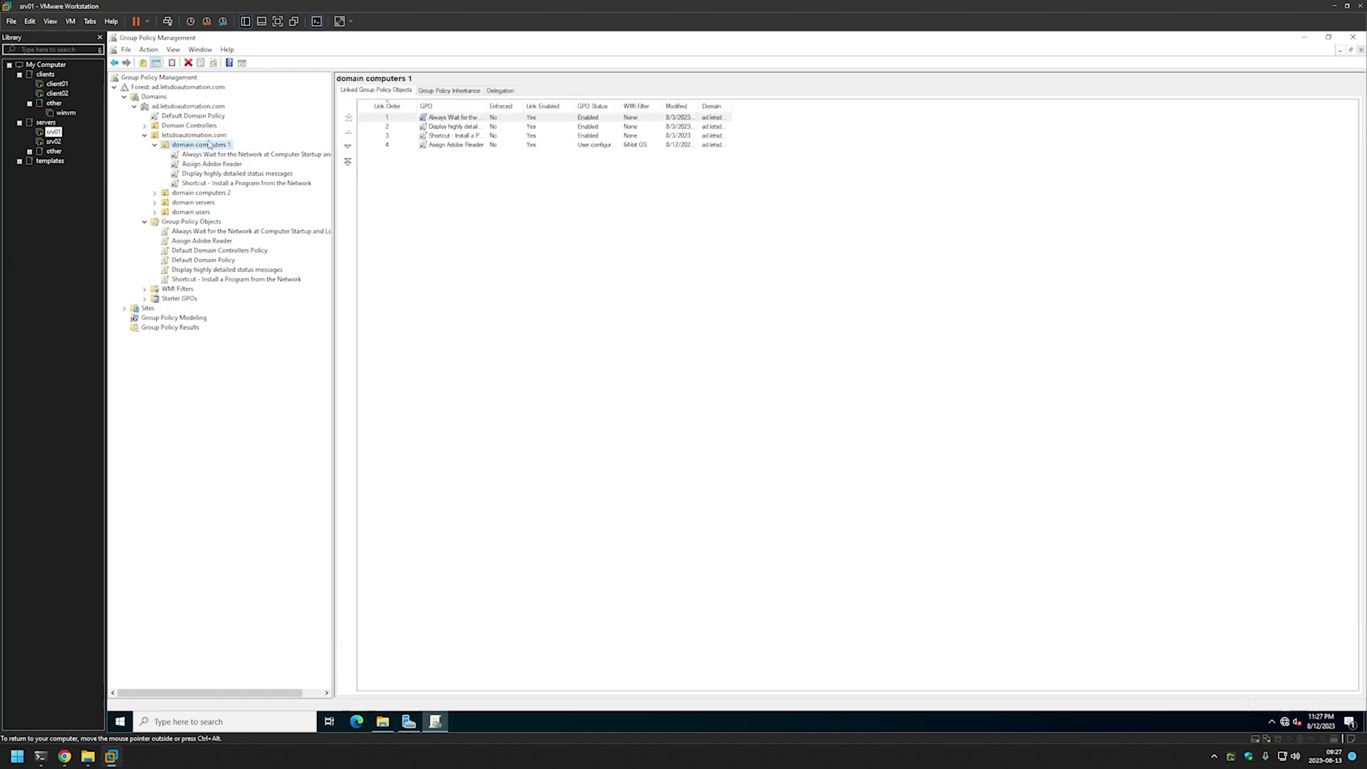
pyautogui.click(449, 145)
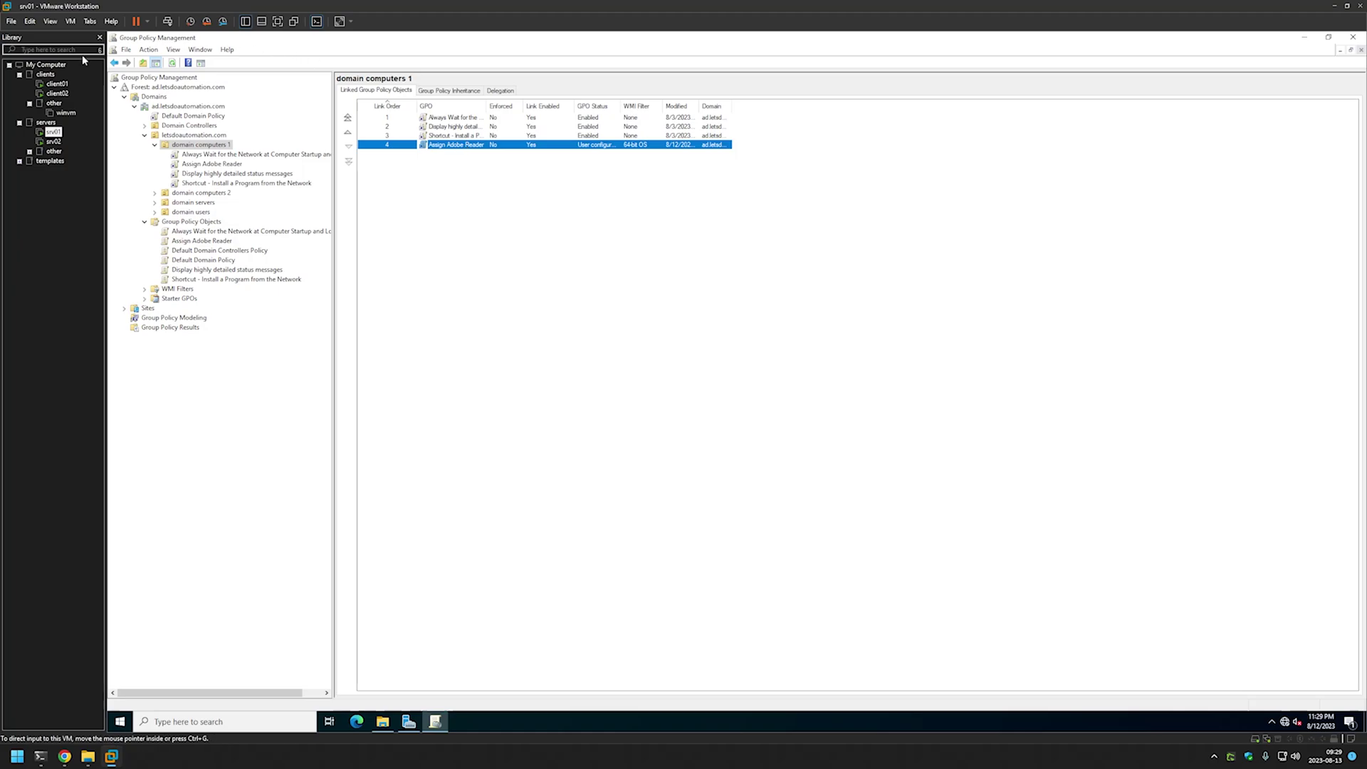
pyautogui.click(57, 85)
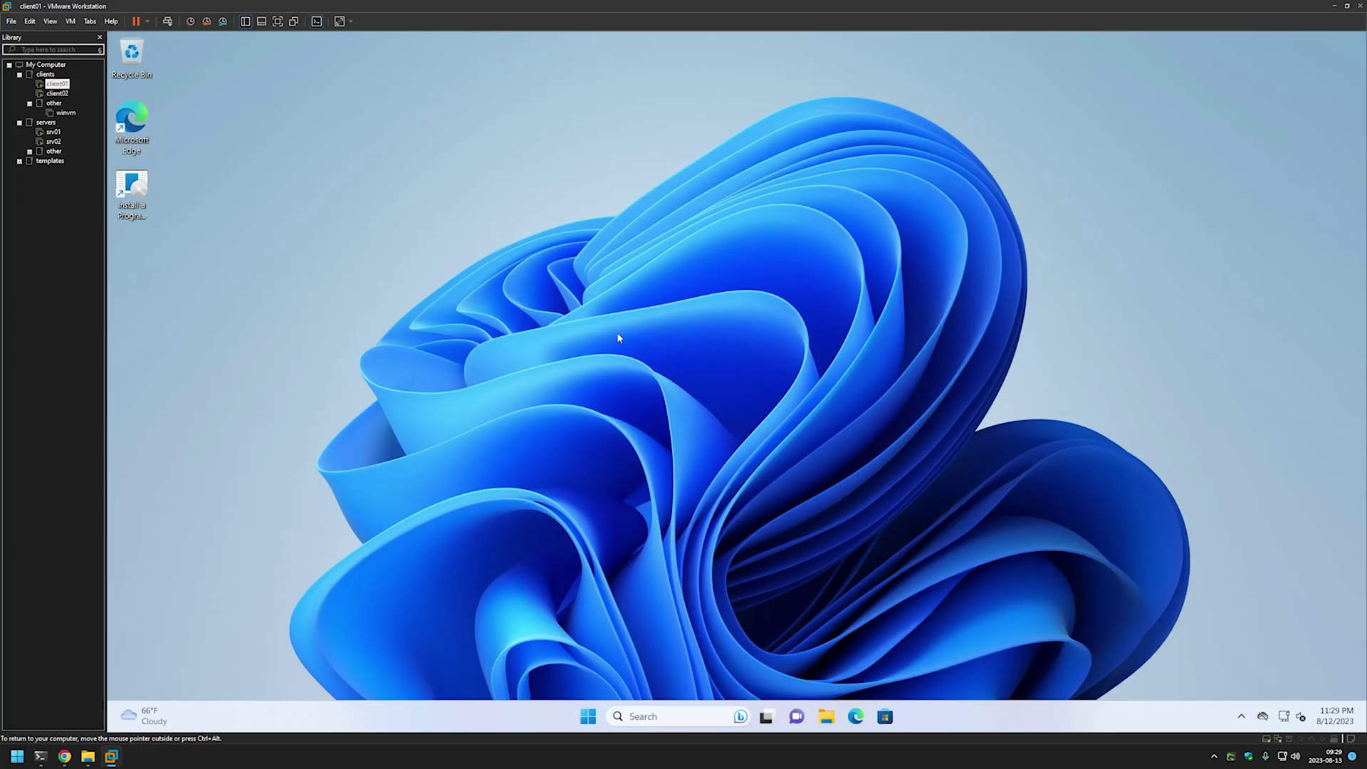
# Open Command Prompt on client01 and run gpupdate
pyautogui.press('super')
pyautogui.write('cmd')
pyautogui.press('Return')
pyautogui.write('gpupda')
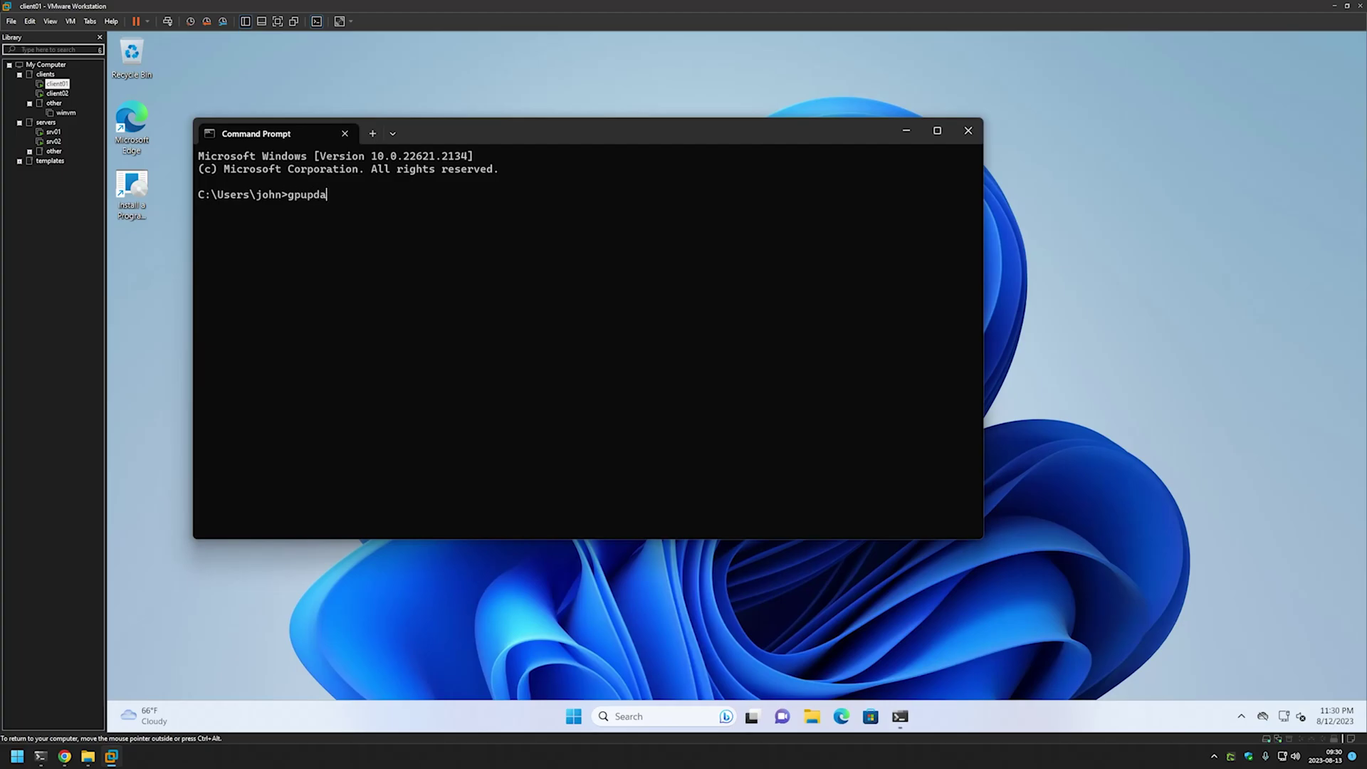
pyautogui.write('te')
pyautogui.press('Return')
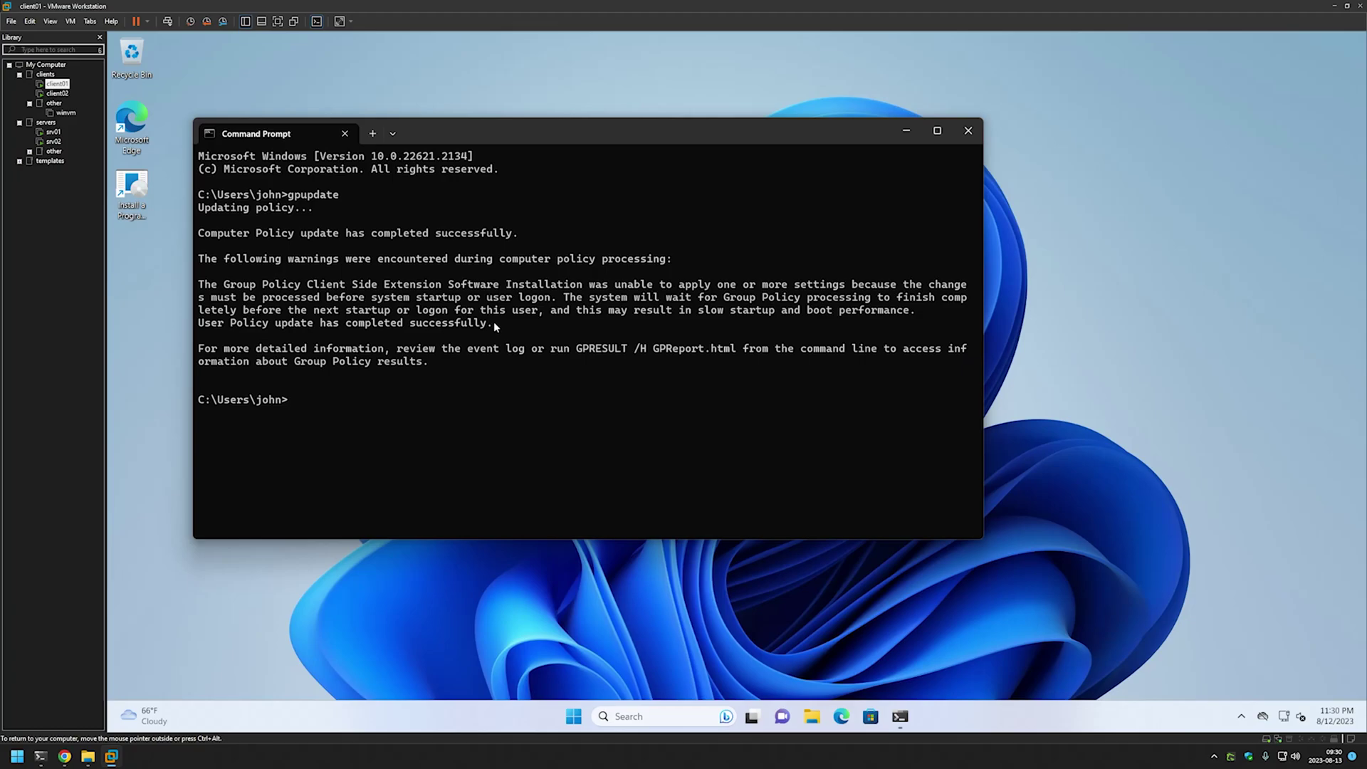
# Restart client01 immediately with shutdown -r -t 0
pyautogui.moveTo(498, 323); pyautogui.dragTo(198, 285)
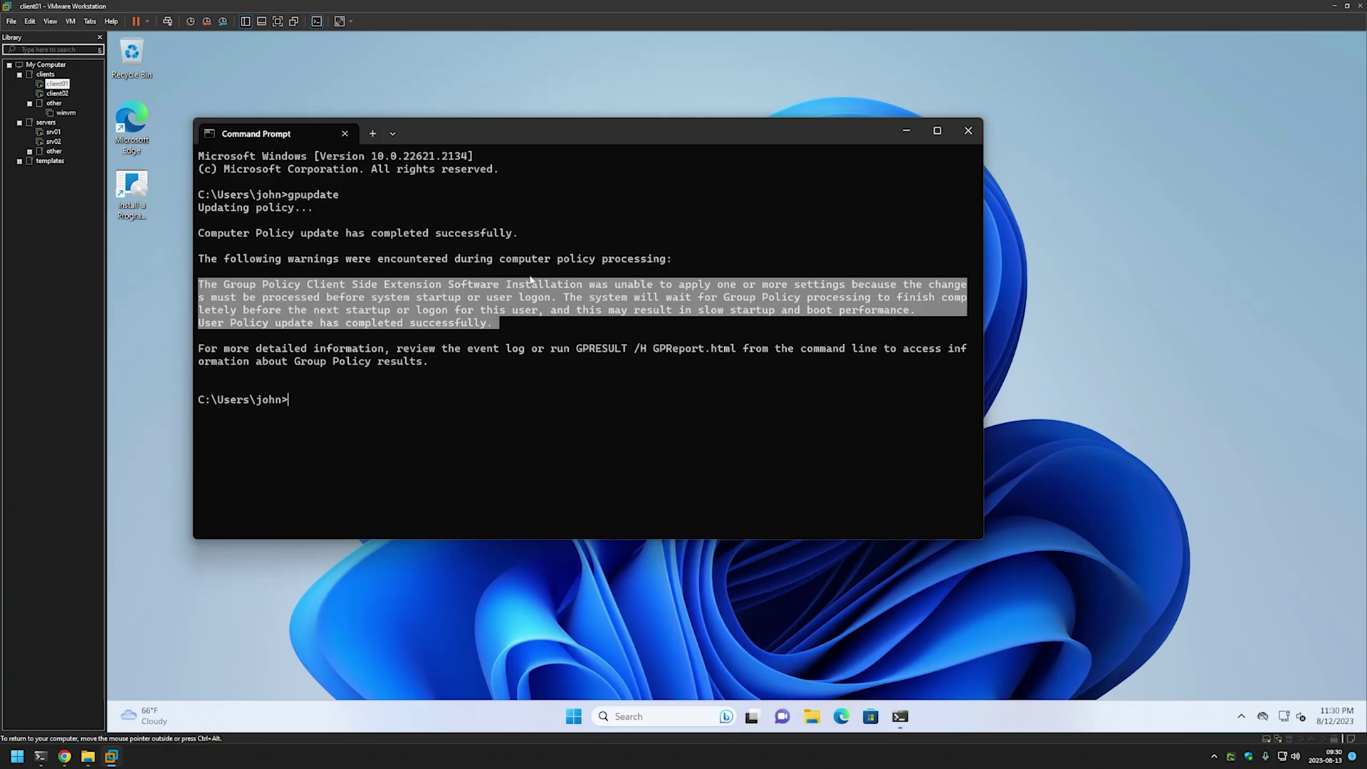
pyautogui.click(477, 382)
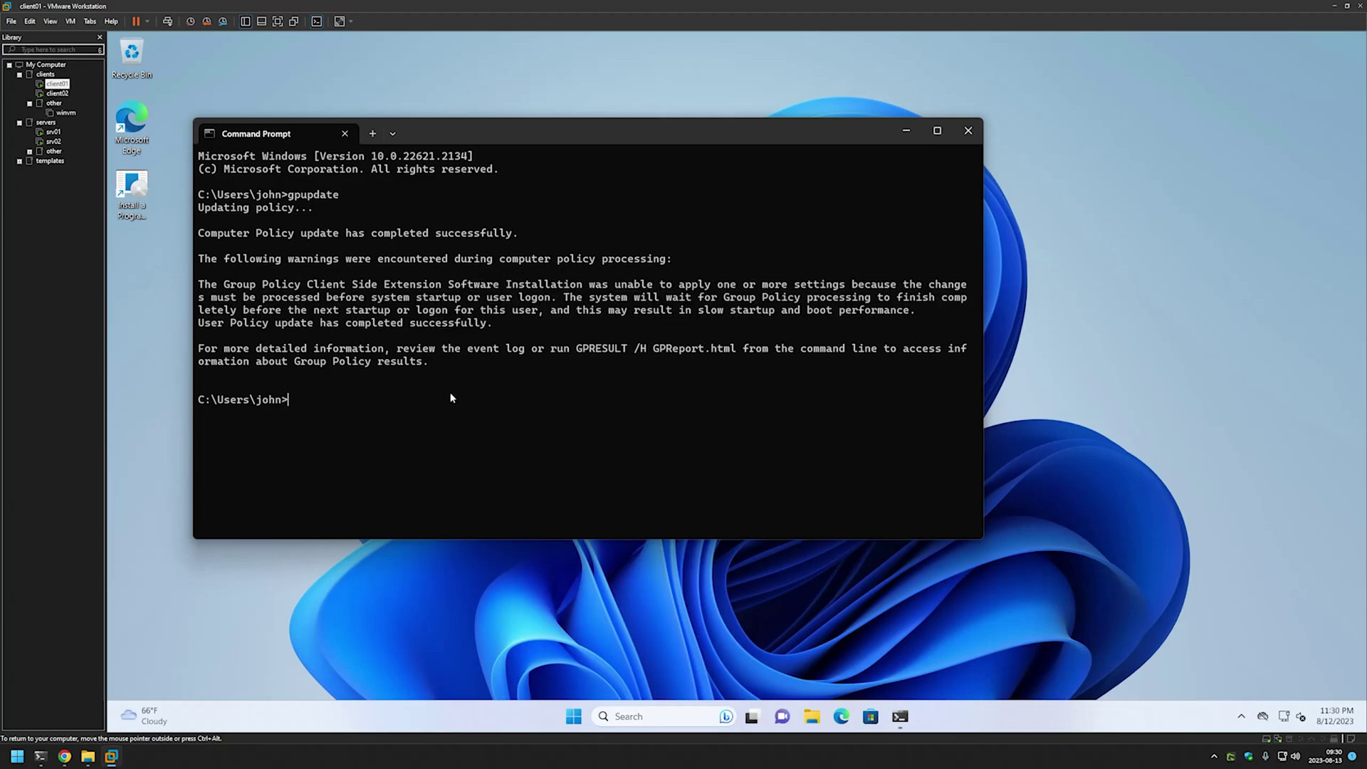
pyautogui.write('shutdown -r - t')
pyautogui.press('BackSpace')
pyautogui.press('BackSpace')
pyautogui.write('t 0')
pyautogui.press('Return')
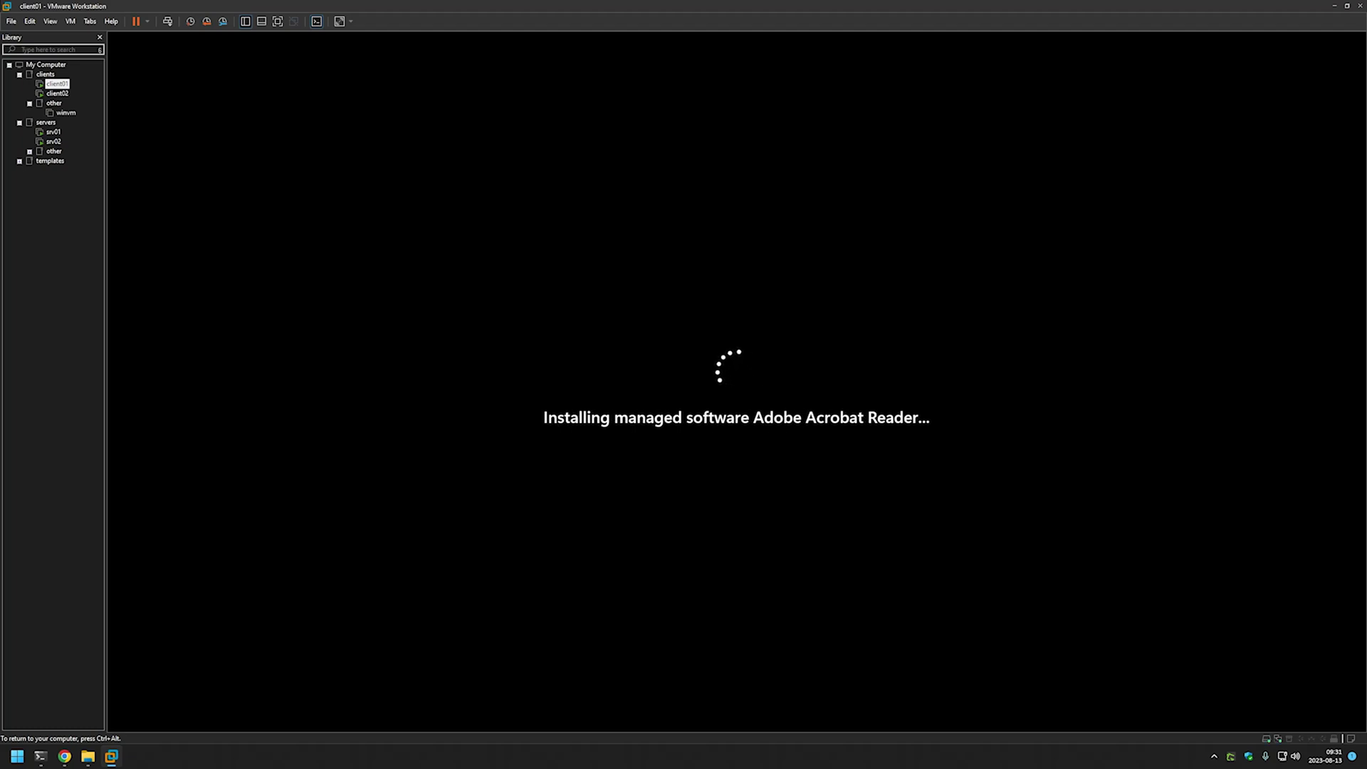
# Sign in to client01 with the account password
pyautogui.hotkey('ctrl', 'alt')
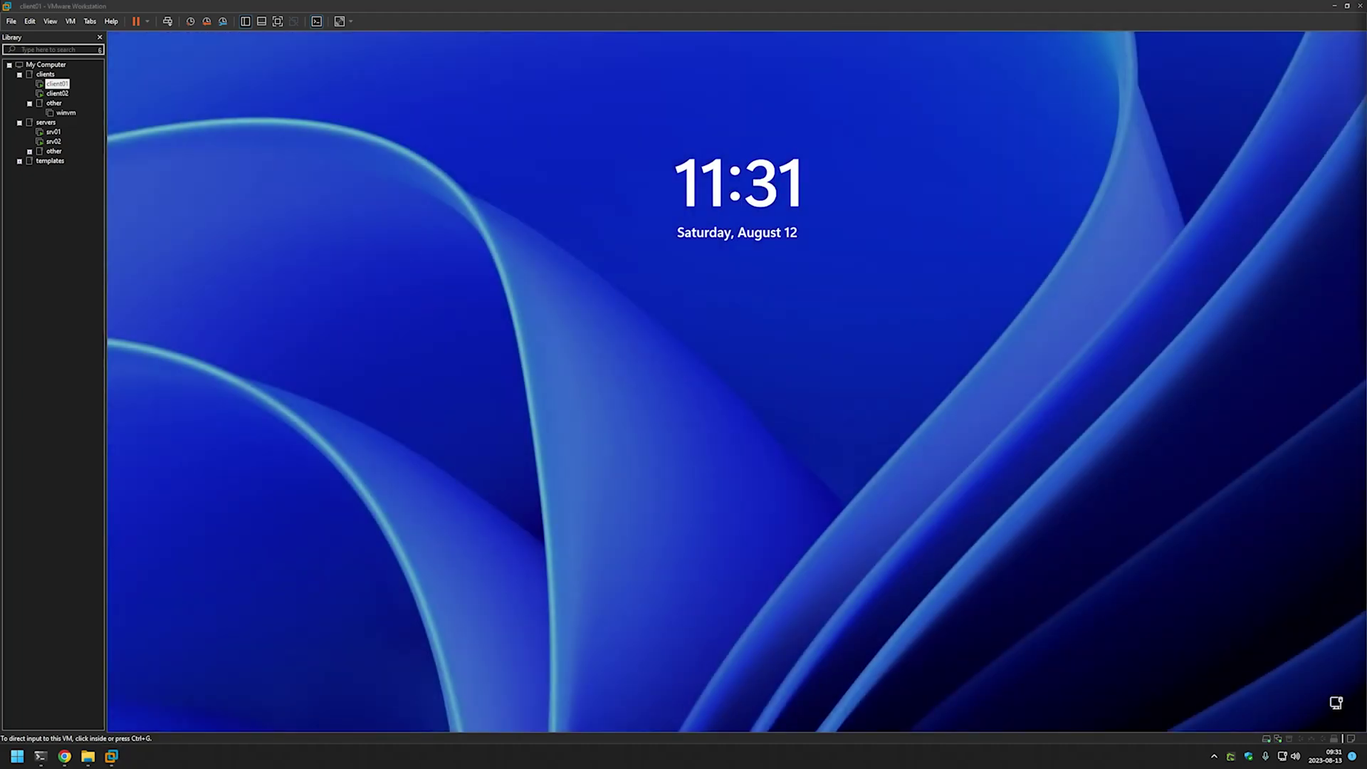
pyautogui.click(689, 438)
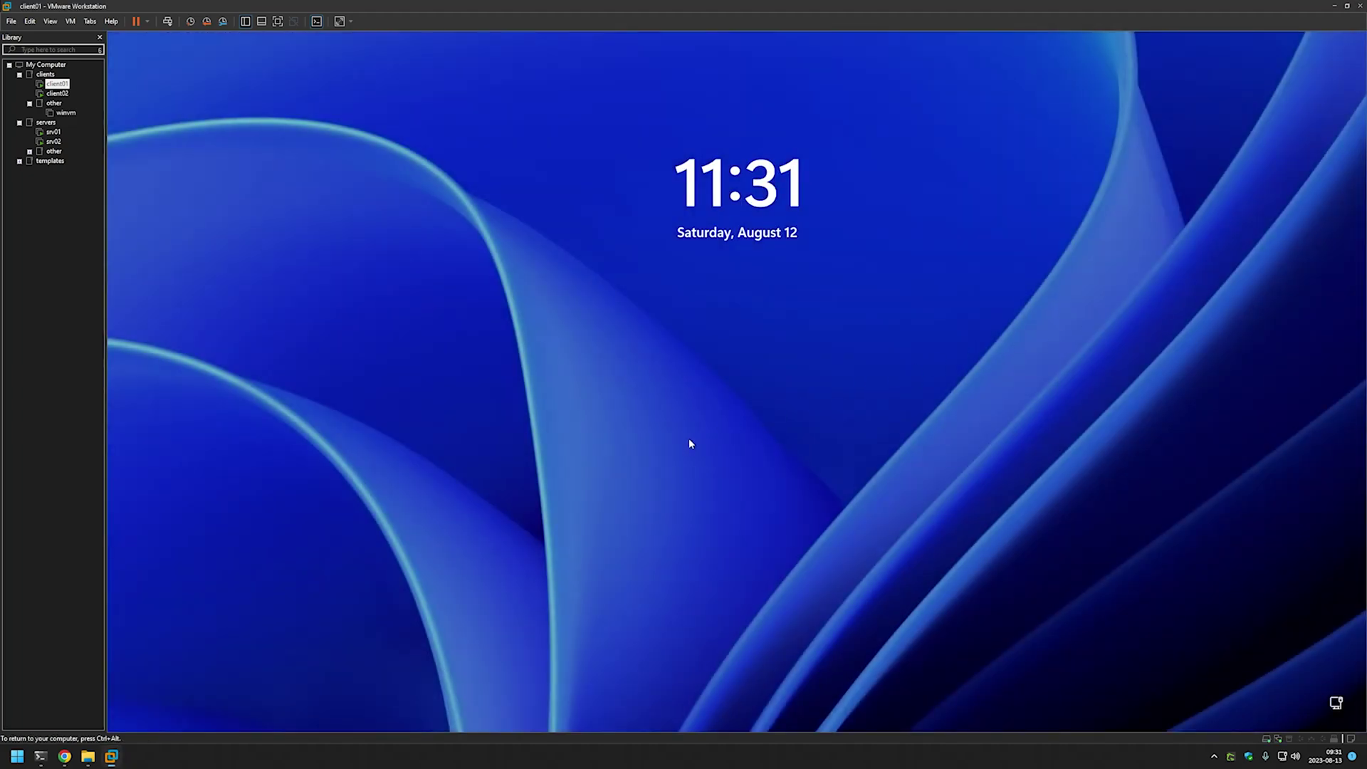
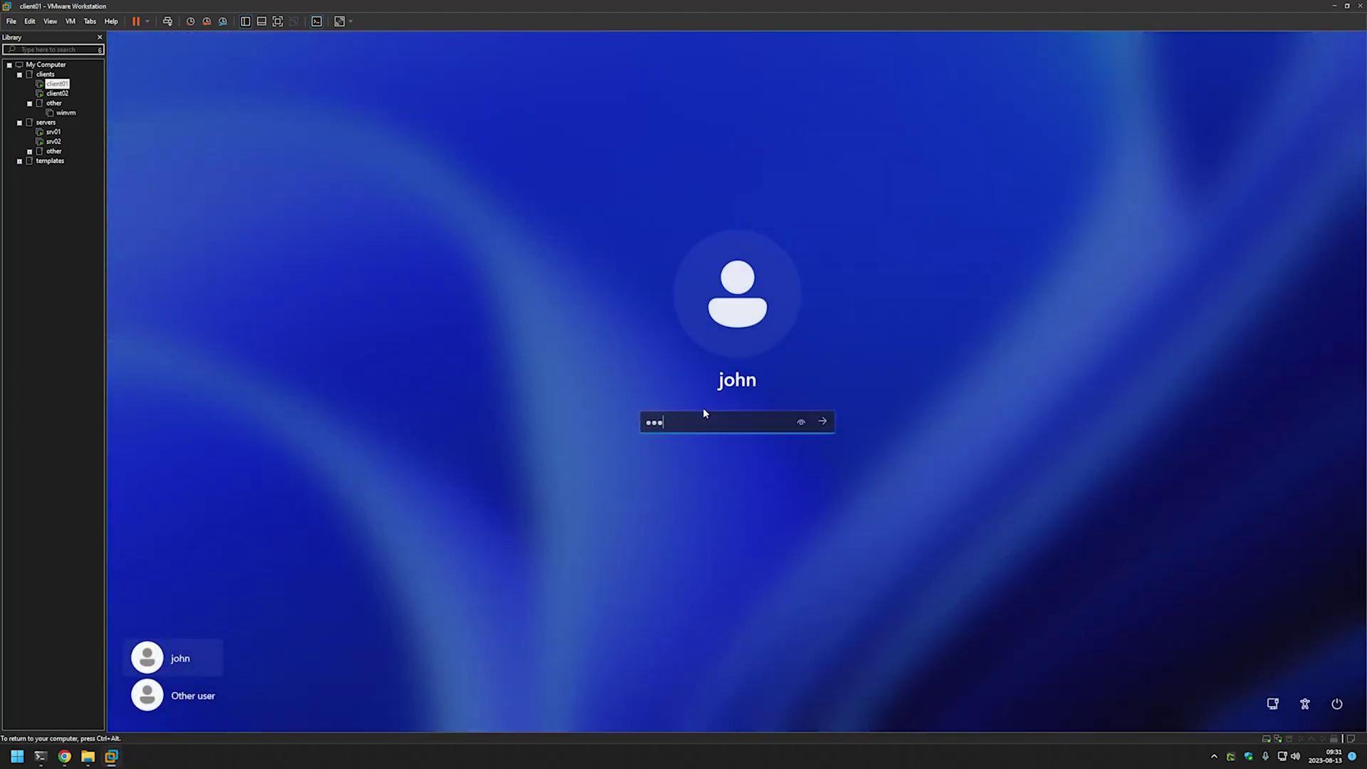
pyautogui.press('Return')
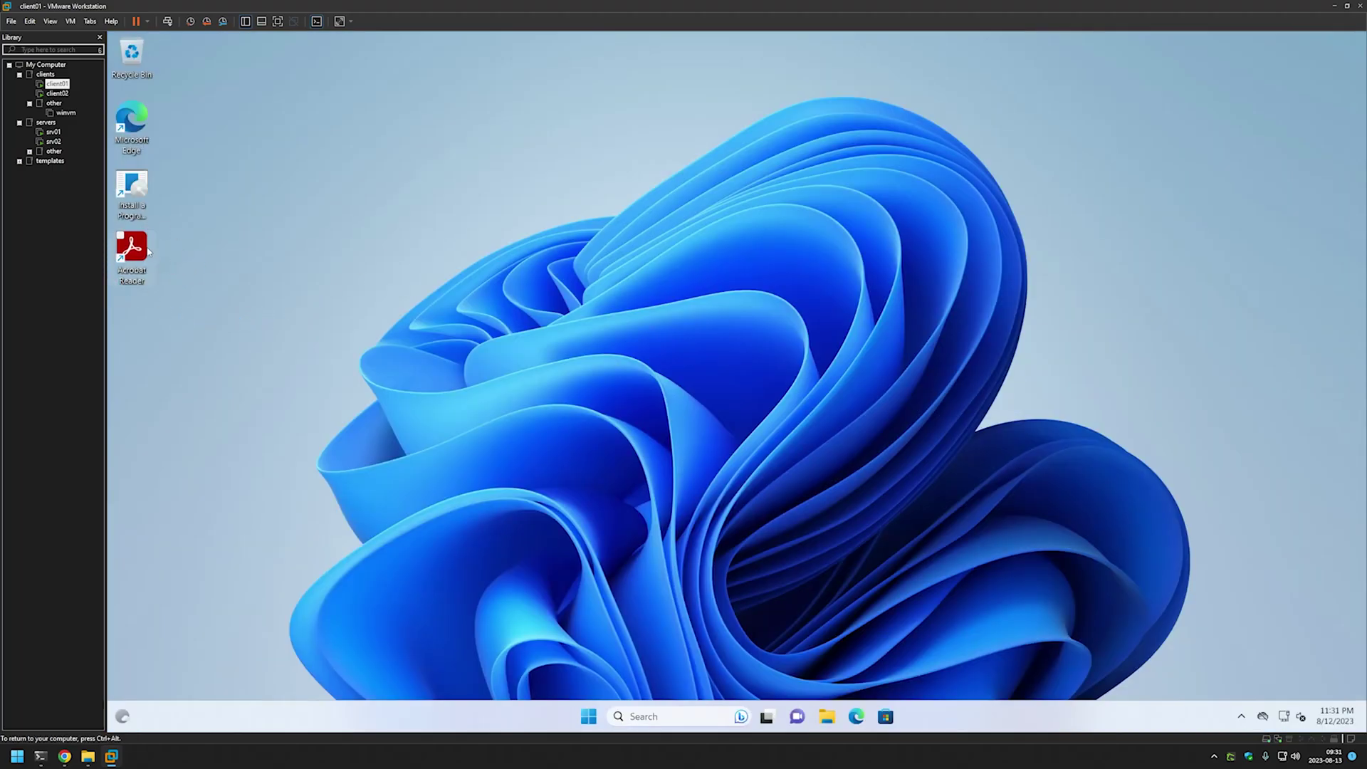
# Launch Acrobat Reader, accept the licence, decline default PDF app, close the tour, then return to srv01
pyautogui.doubleClick(132, 247)
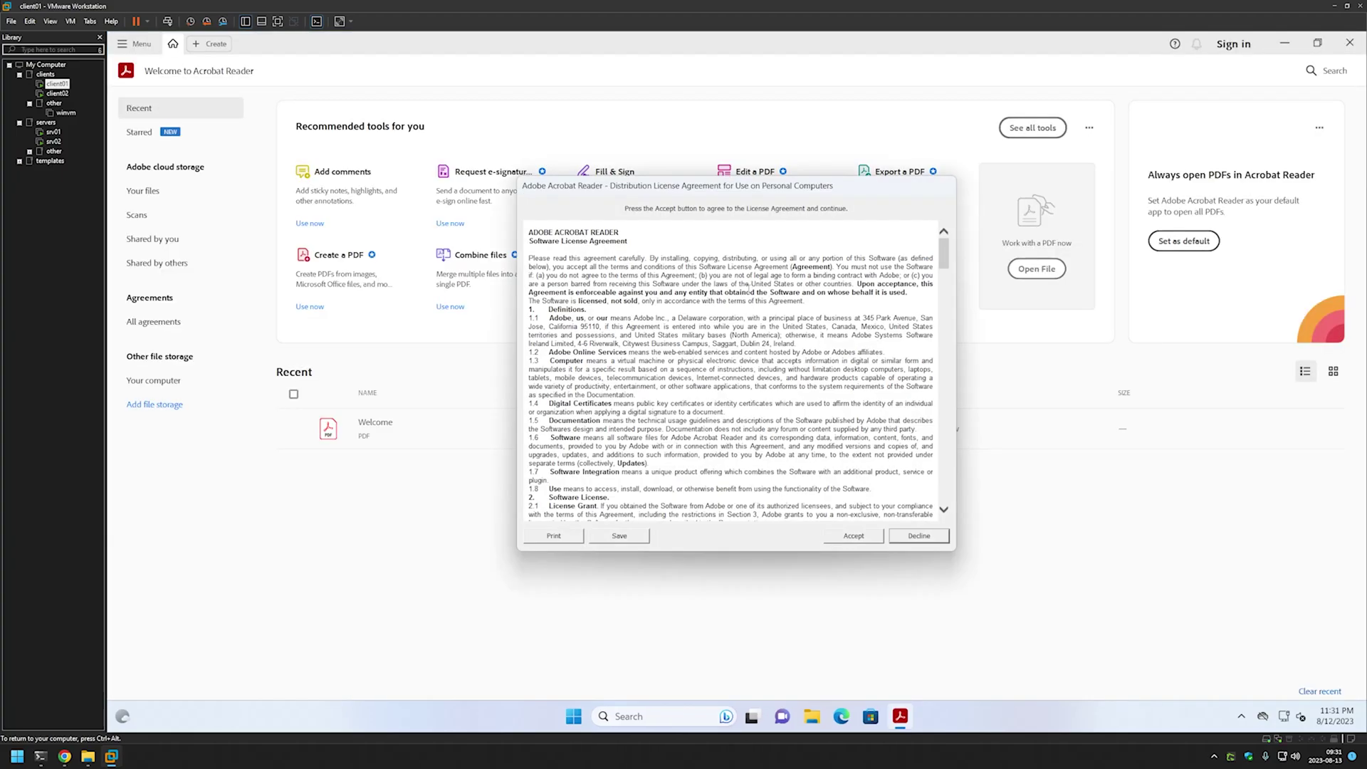
pyautogui.click(862, 536)
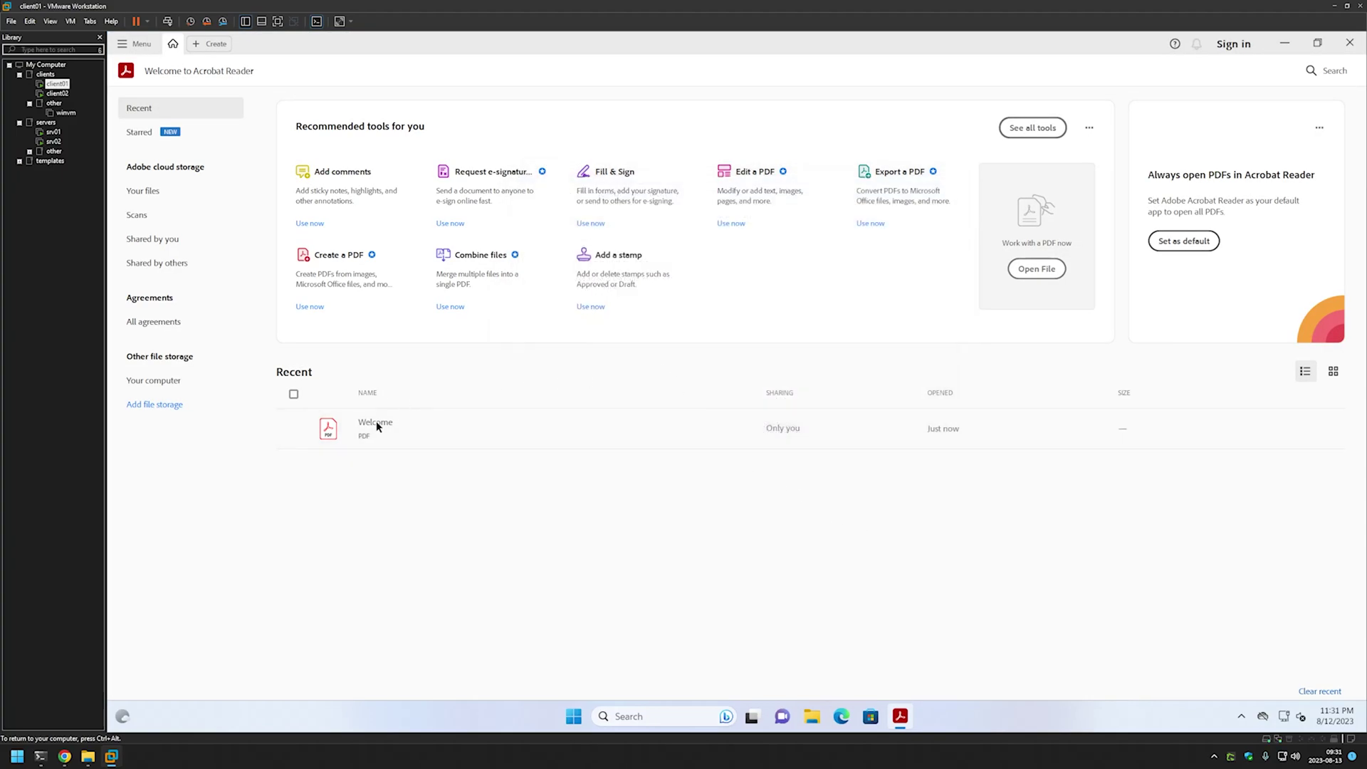
pyautogui.click(874, 405)
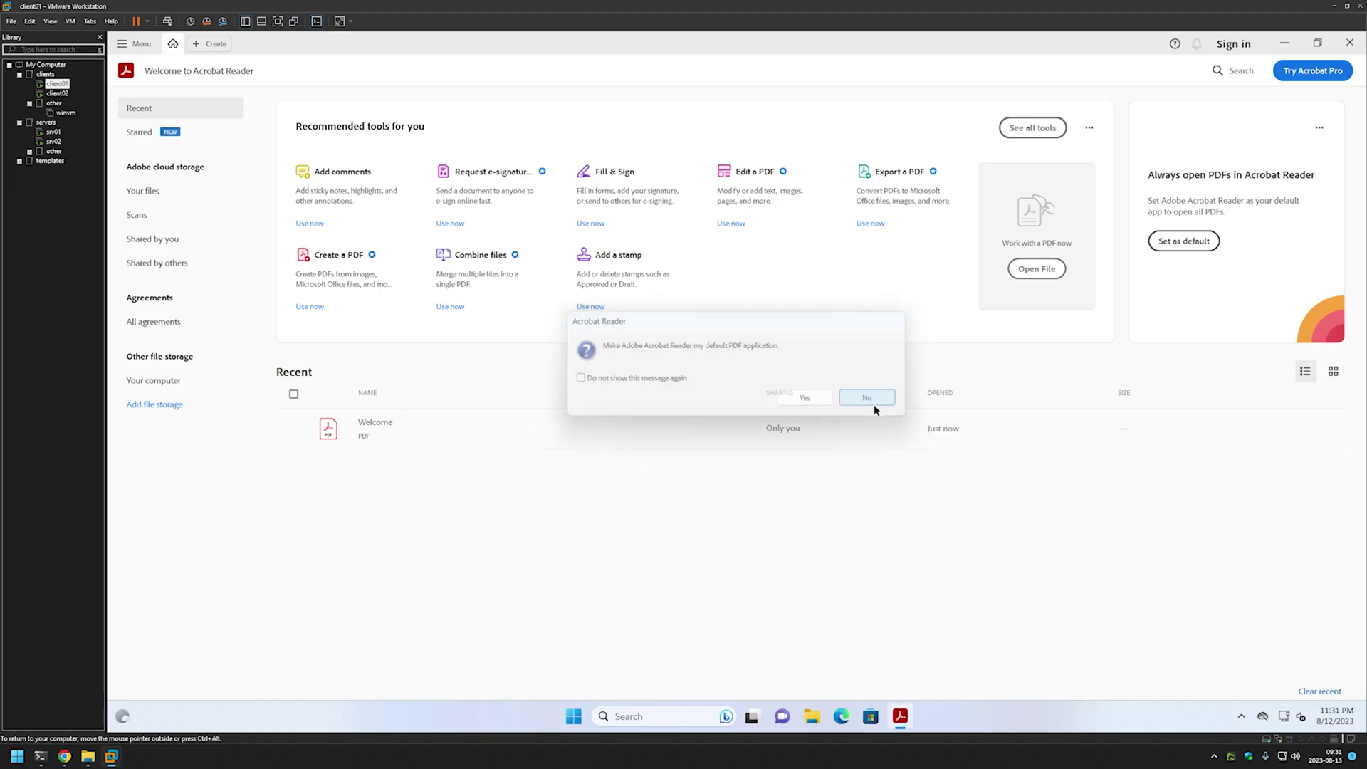
pyautogui.click(728, 483)
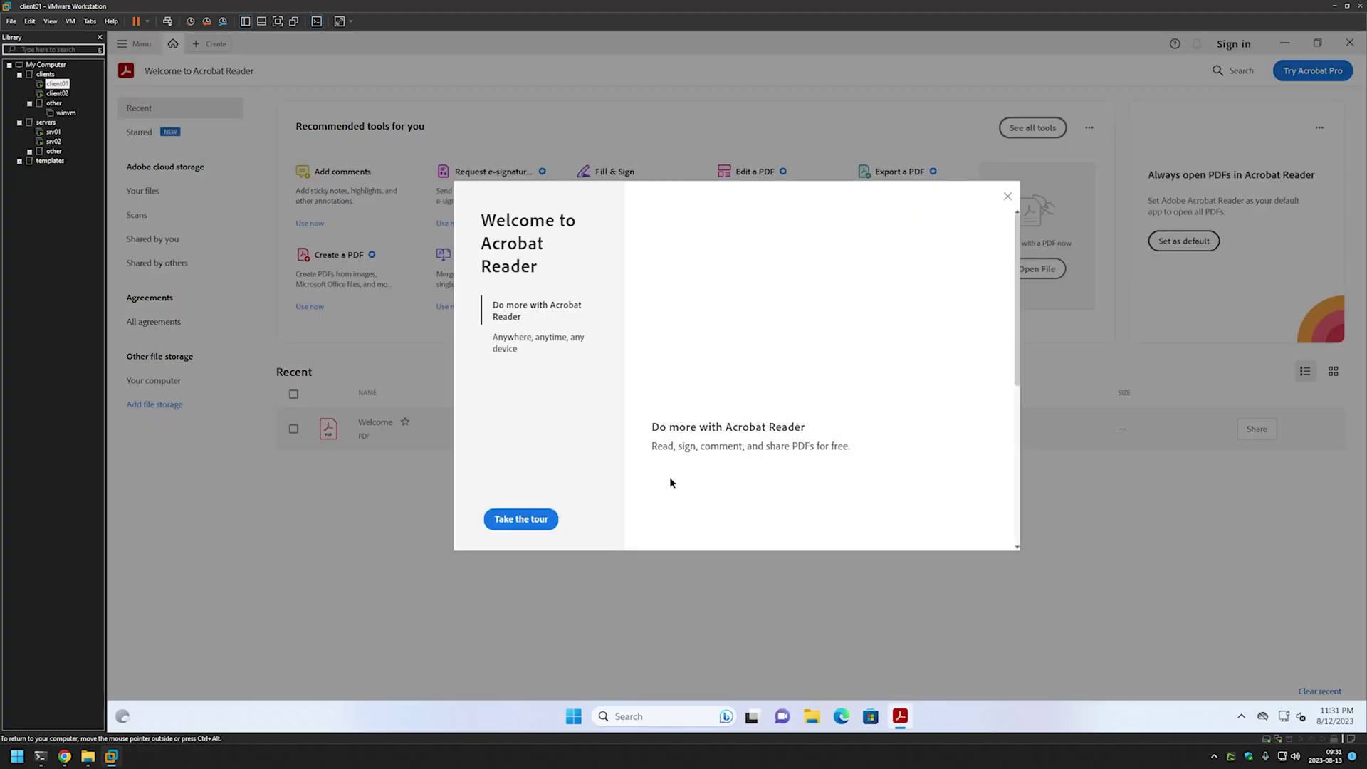
pyautogui.click(1007, 196)
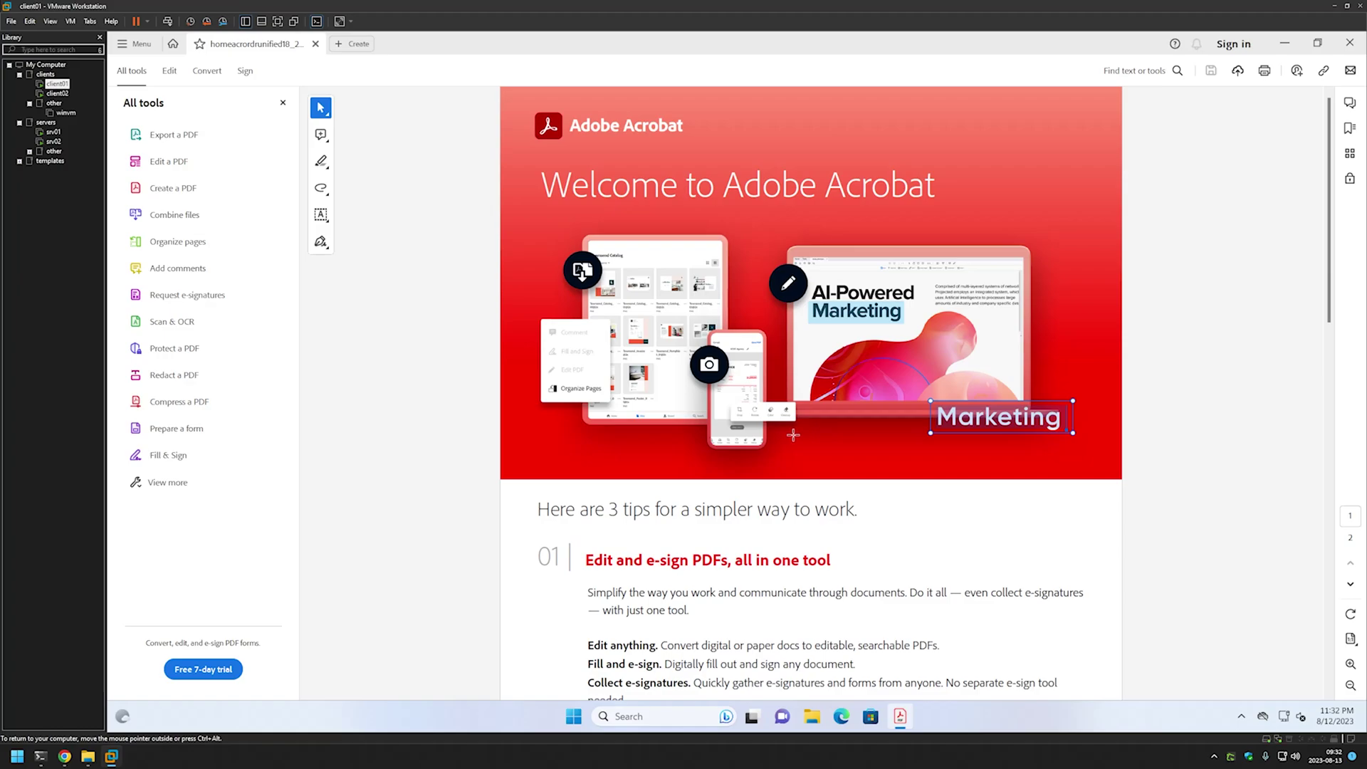
pyautogui.click(53, 133)
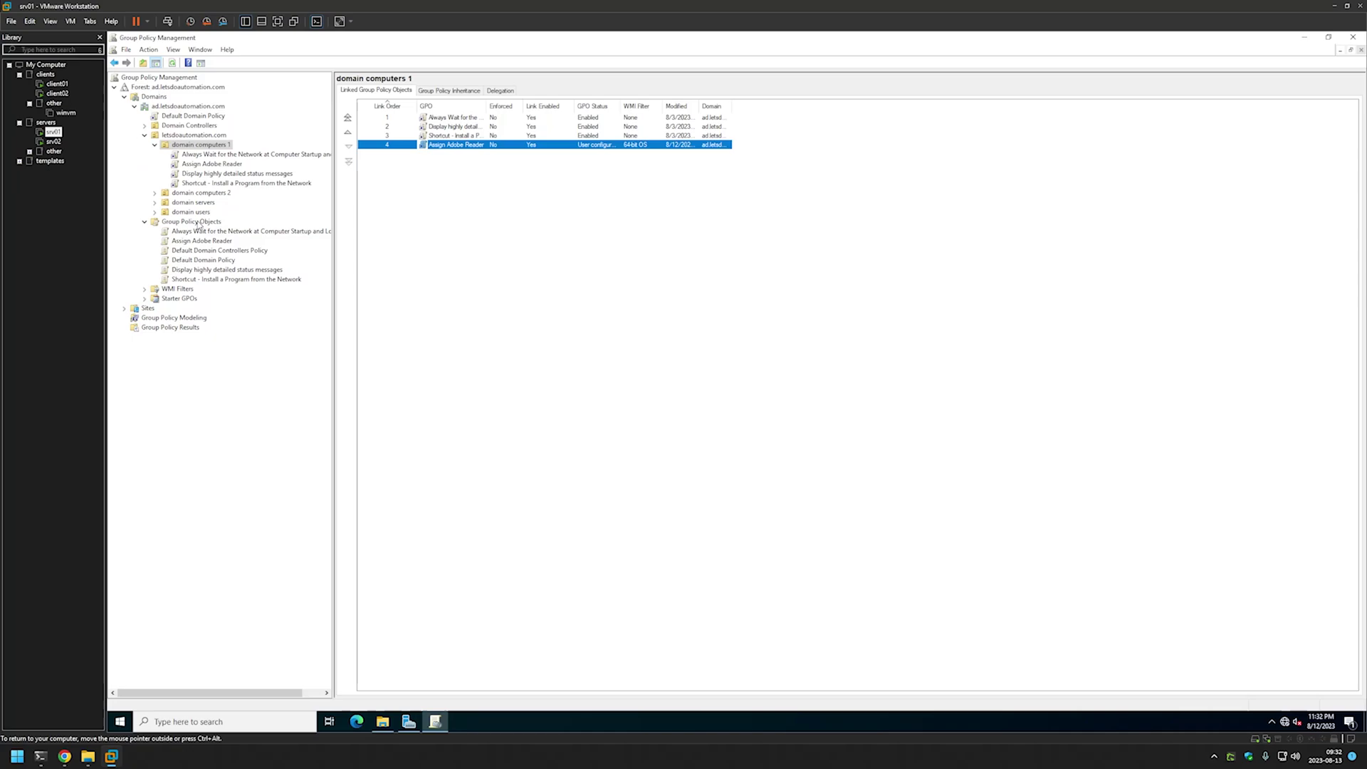
# Create a GPO named 'Publish Adobe Reader' in the Group Policy Objects container
pyautogui.rightClick(199, 223)
pyautogui.click(227, 231)
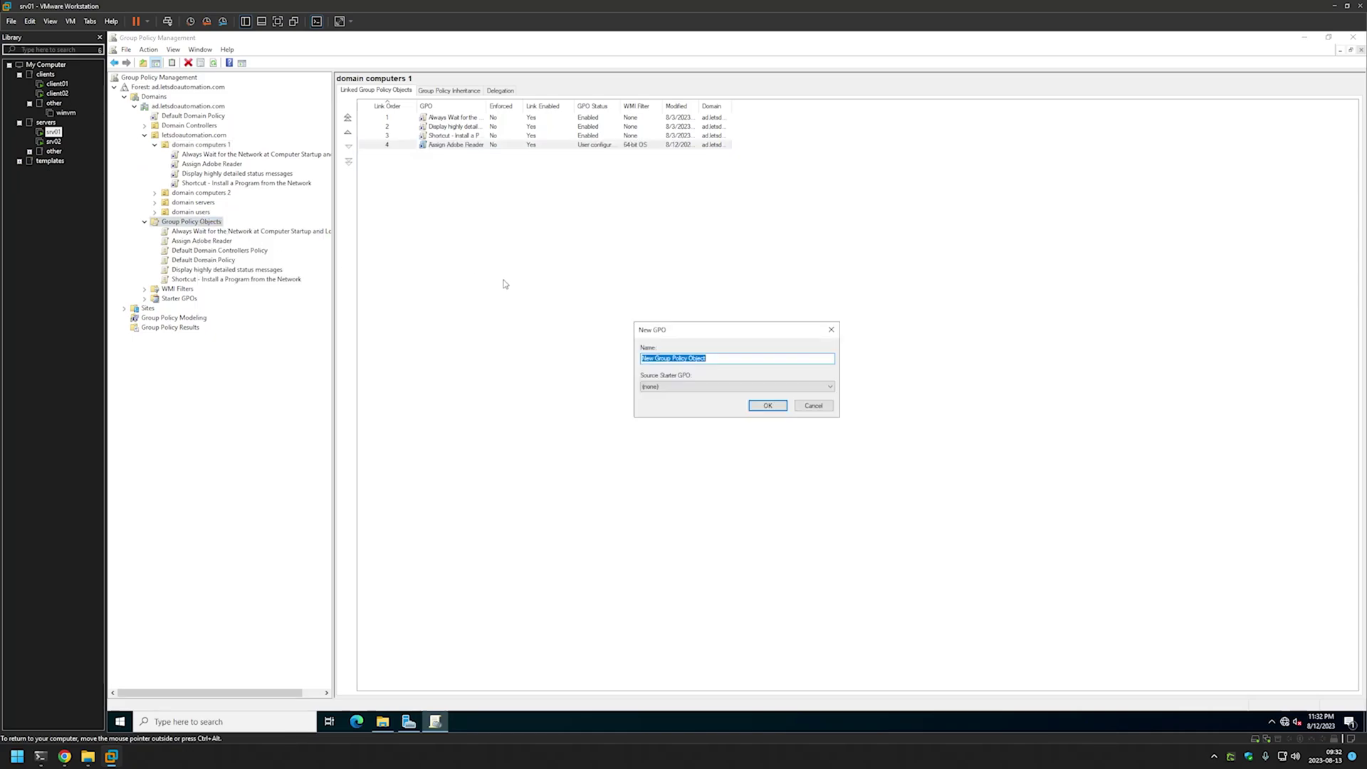
pyautogui.write('Publish Adobe Reader')
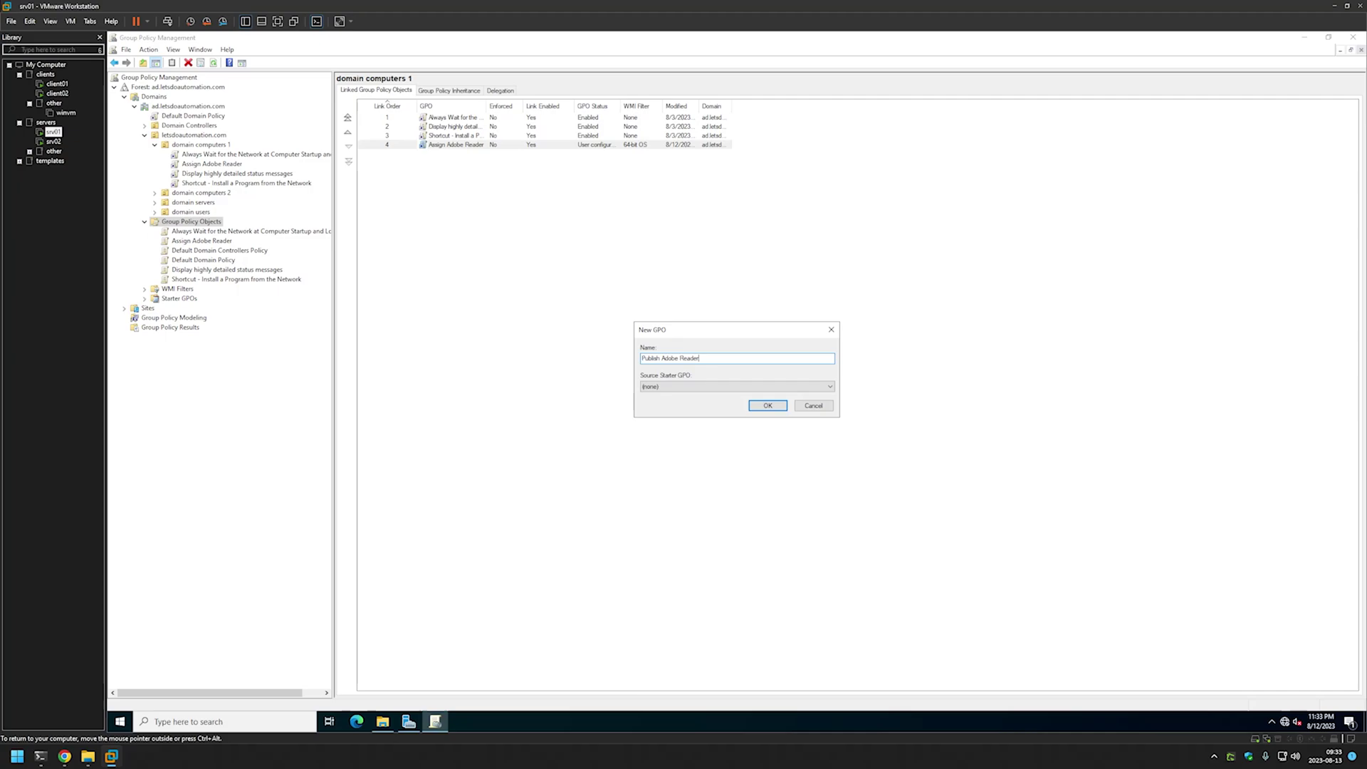
pyautogui.click(766, 409)
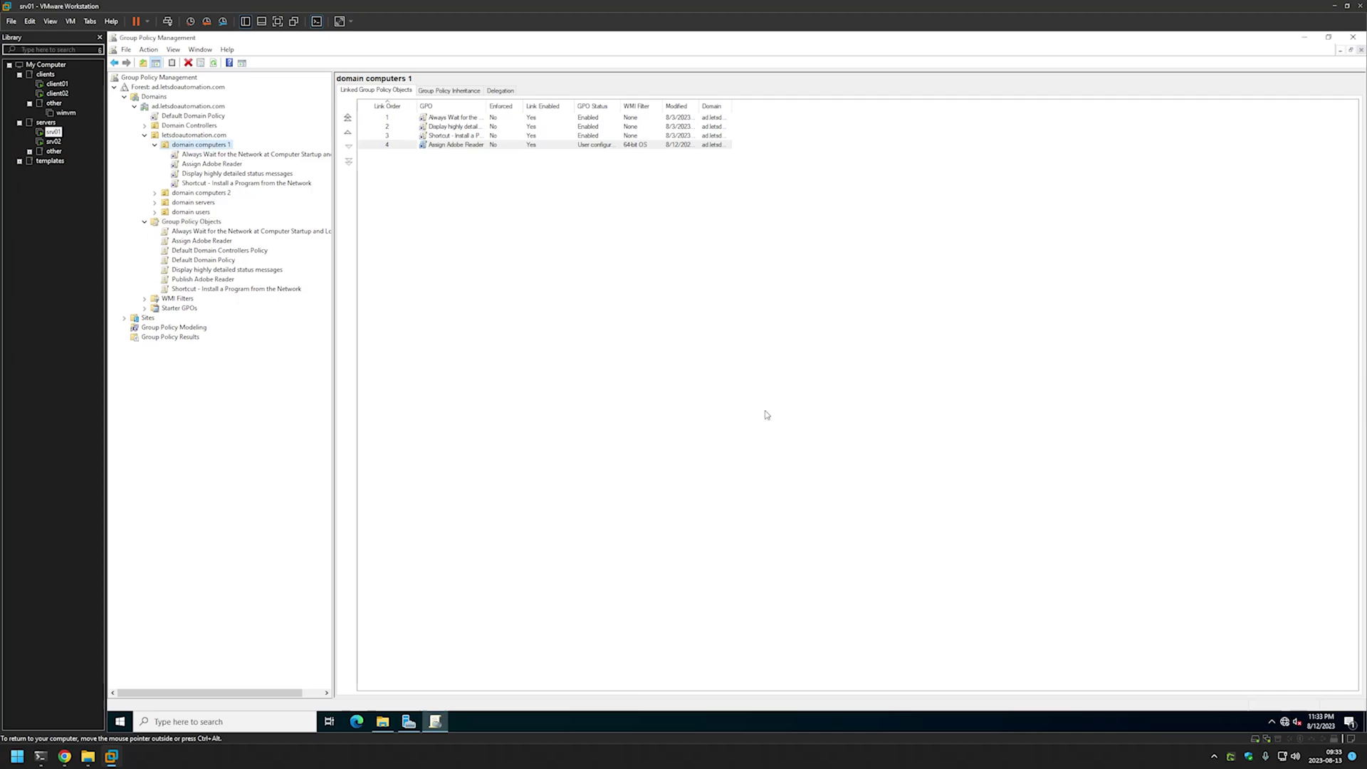
pyautogui.rightClick(225, 281)
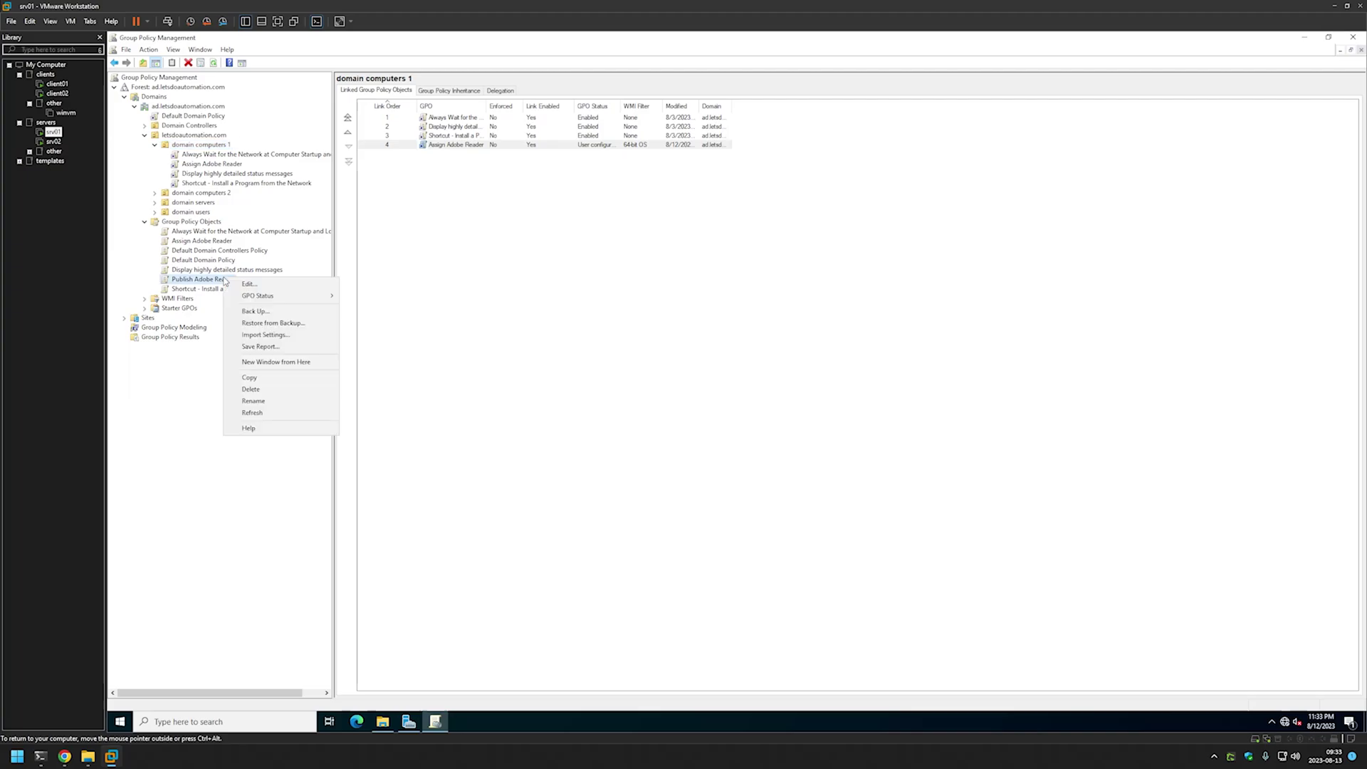
# Edit Publish Adobe Reader and start a new package under User Configuration > Software installation
pyautogui.click(262, 284)
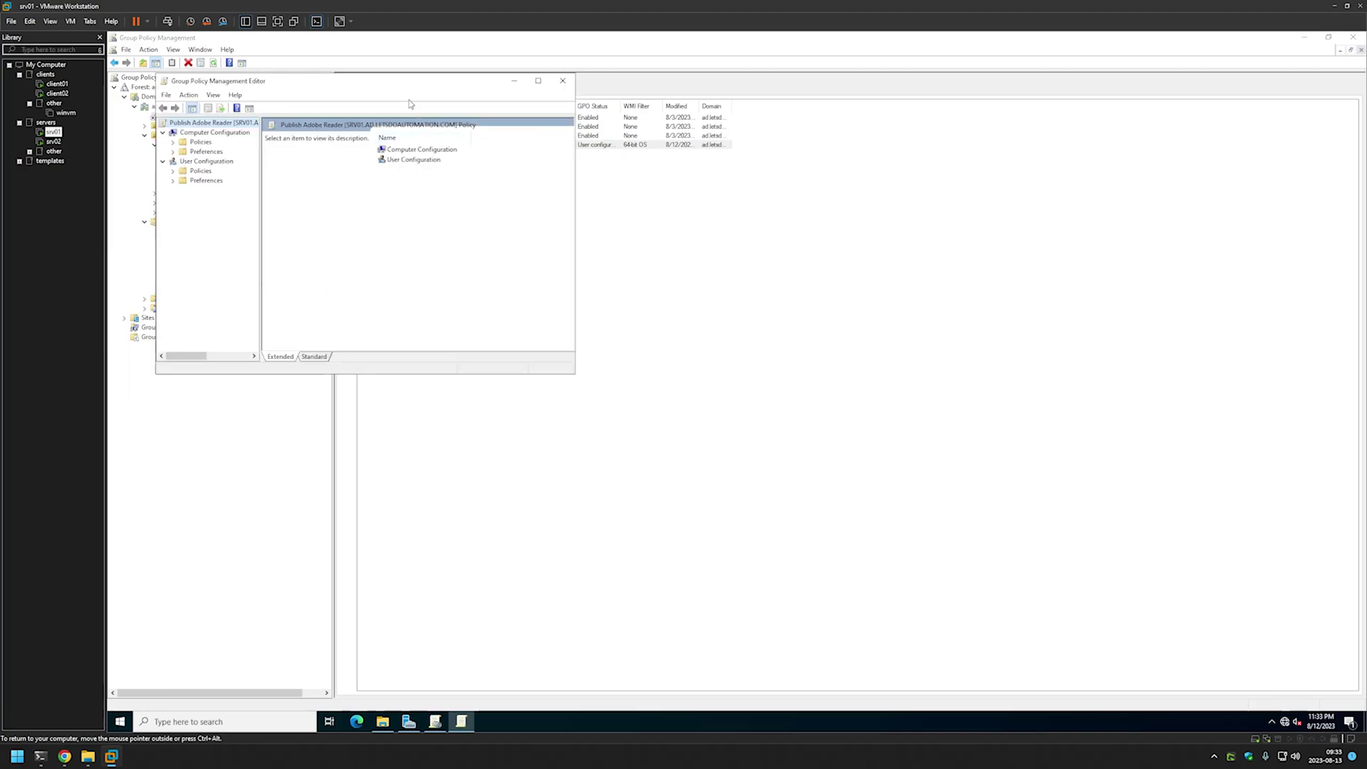
pyautogui.moveTo(400, 86); pyautogui.dragTo(760, 189)
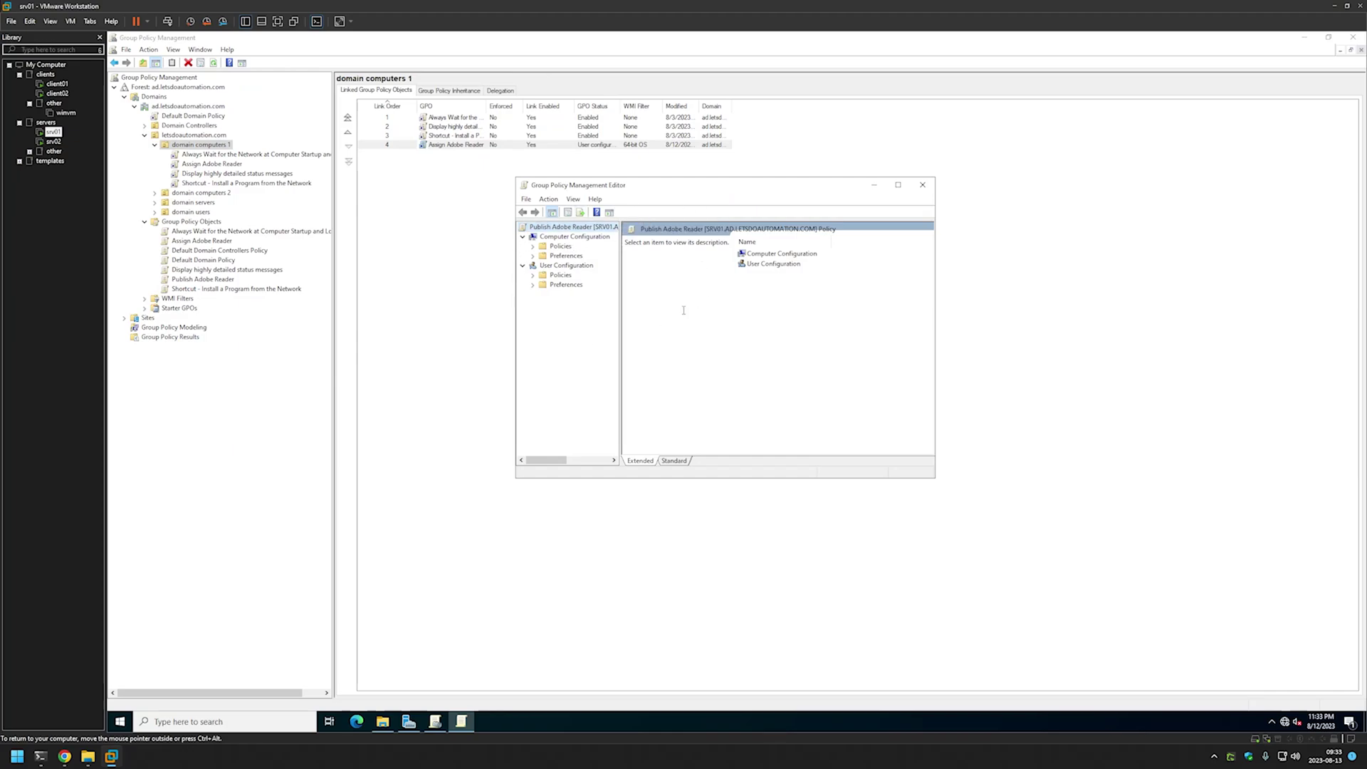
pyautogui.click(549, 268)
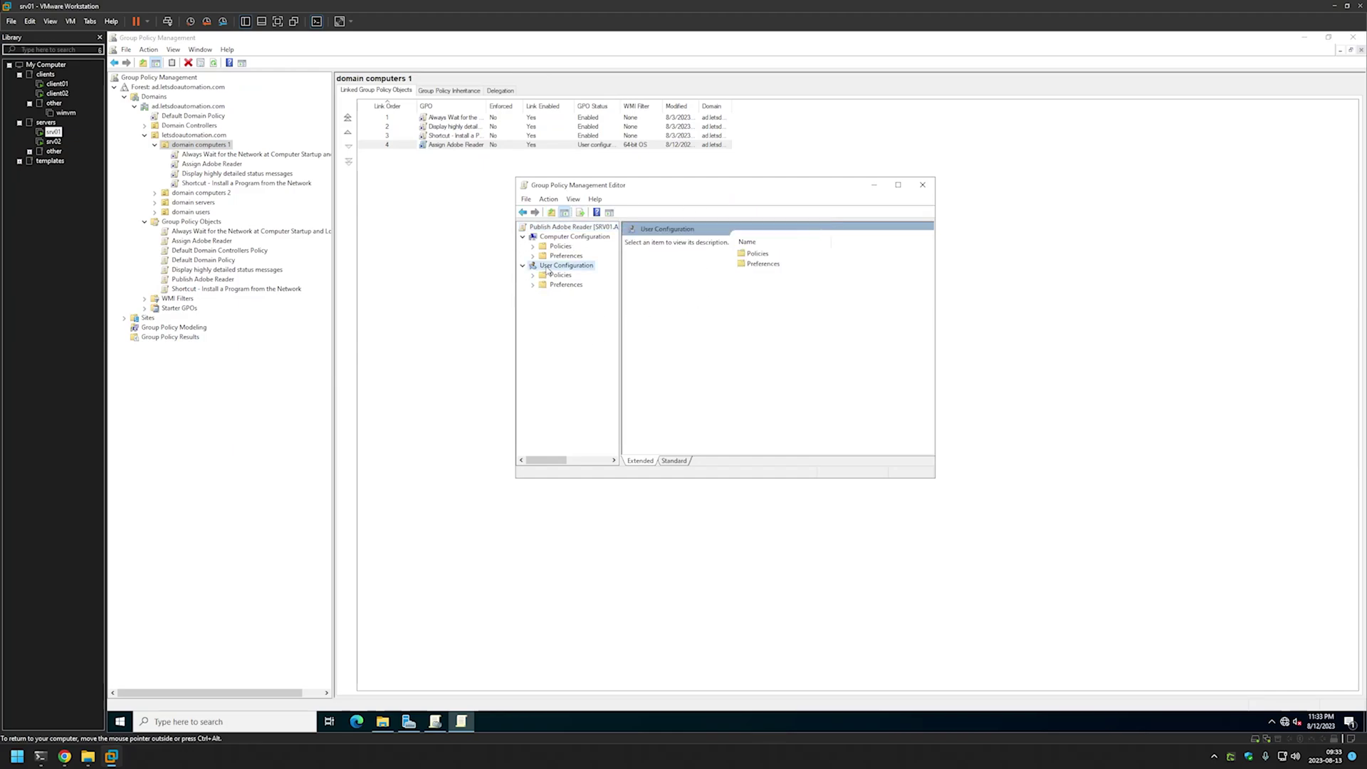
pyautogui.click(532, 275)
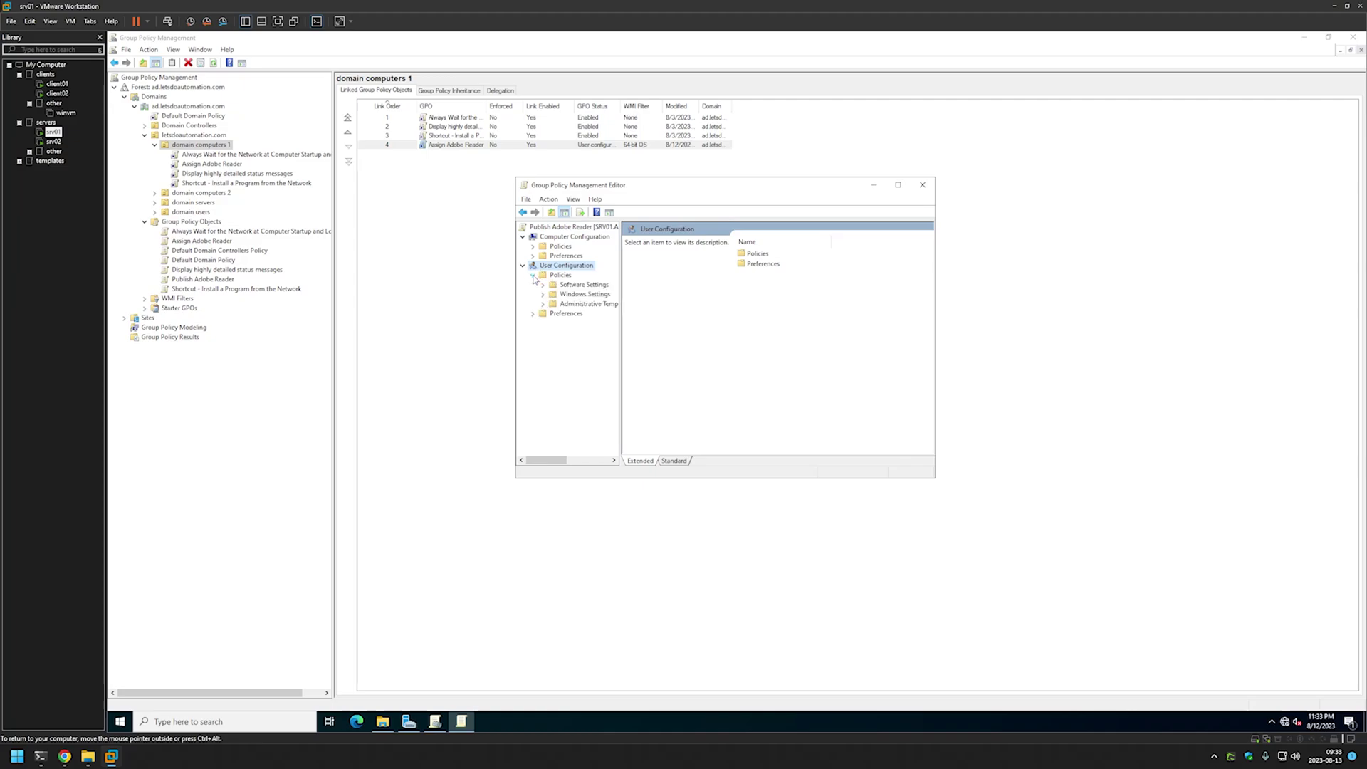
pyautogui.click(543, 285)
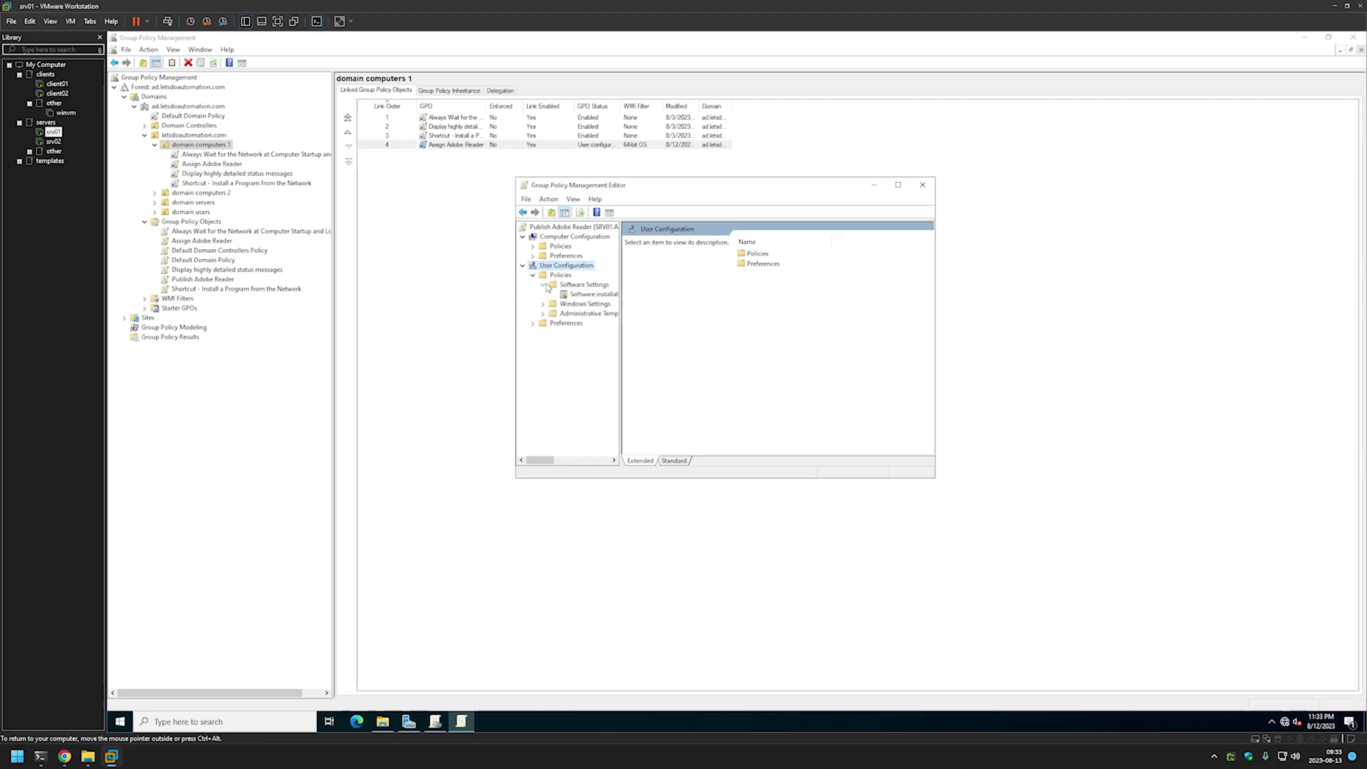
pyautogui.click(597, 296)
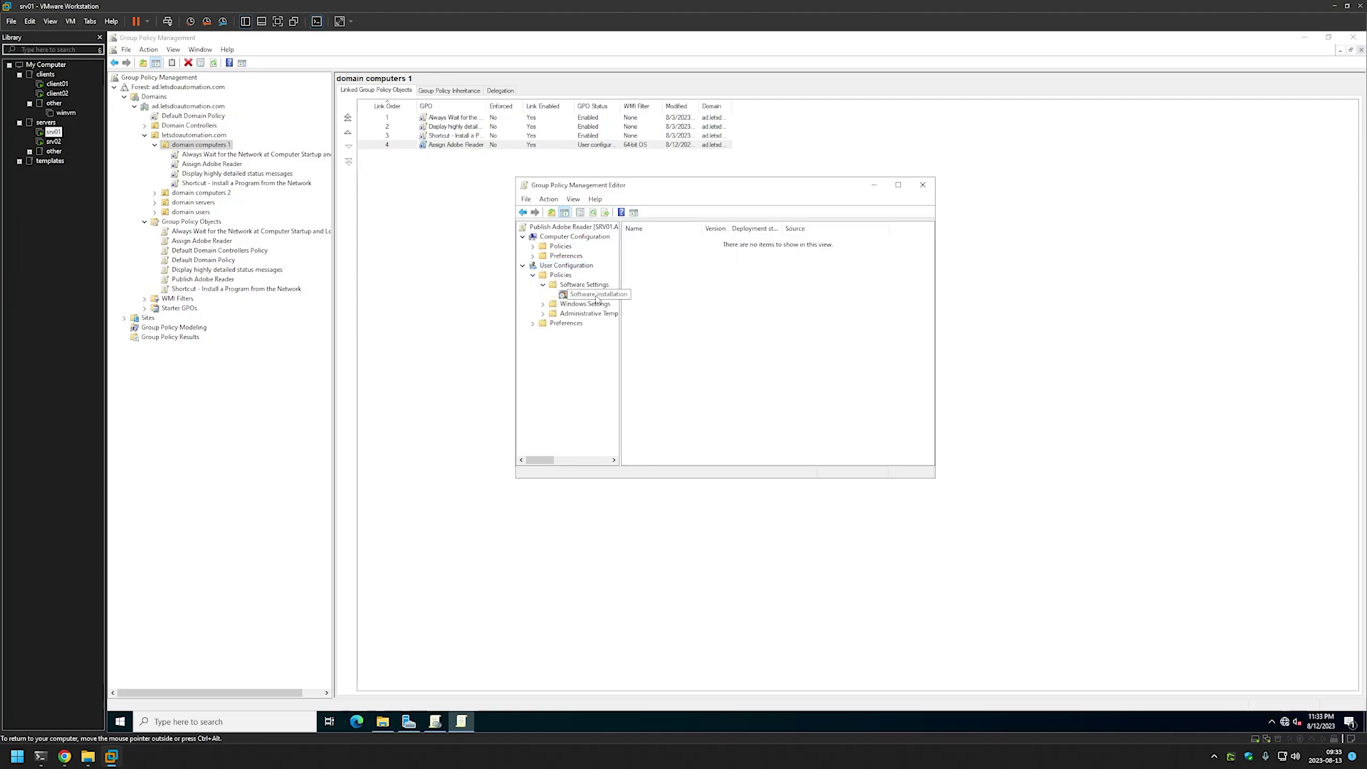
pyautogui.rightClick(680, 272)
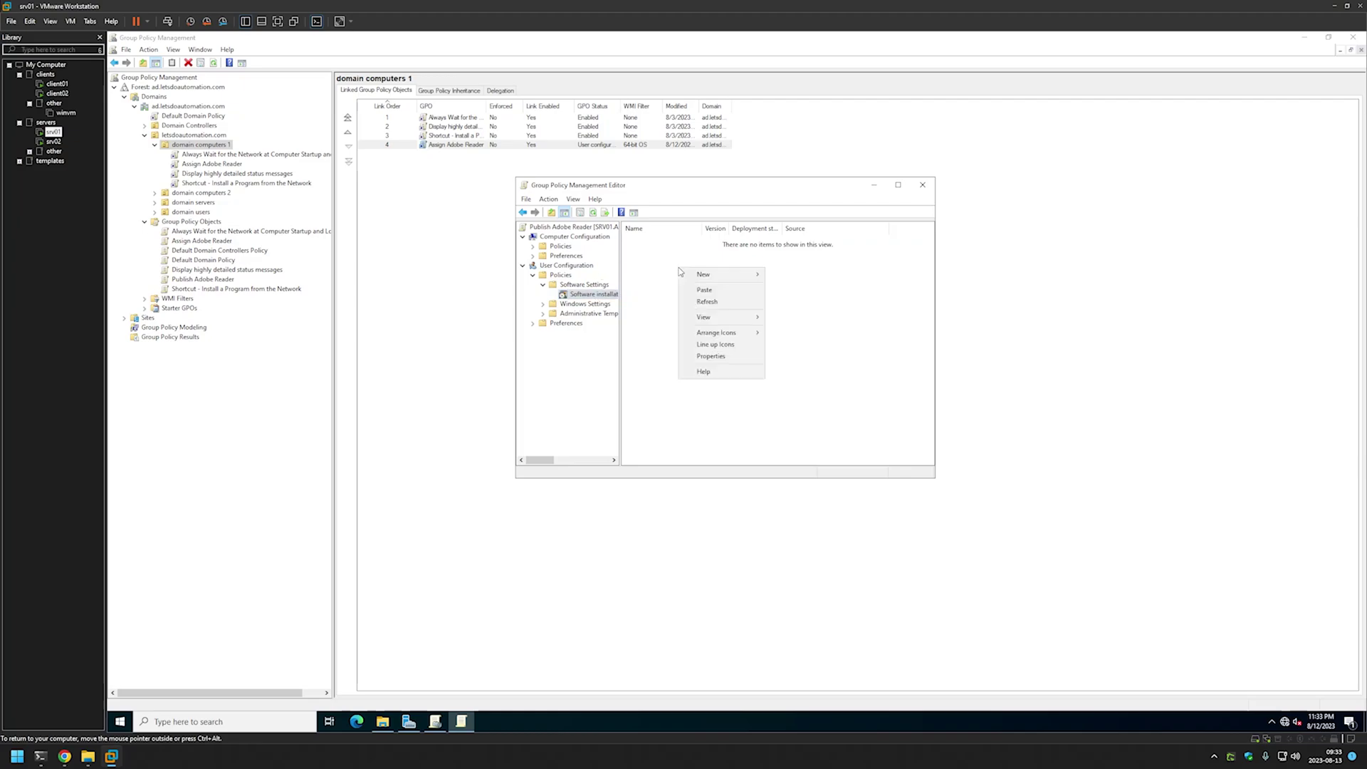
pyautogui.moveTo(712, 281)
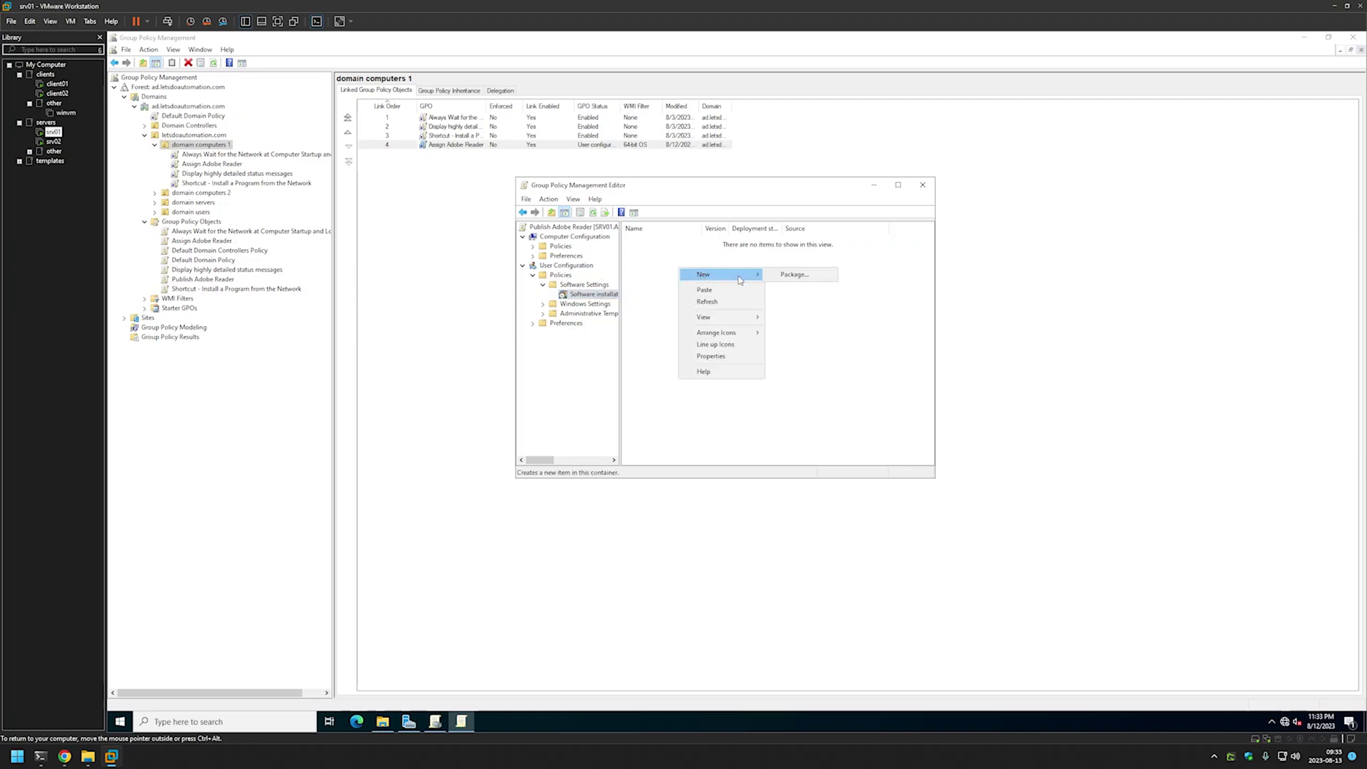
pyautogui.click(782, 277)
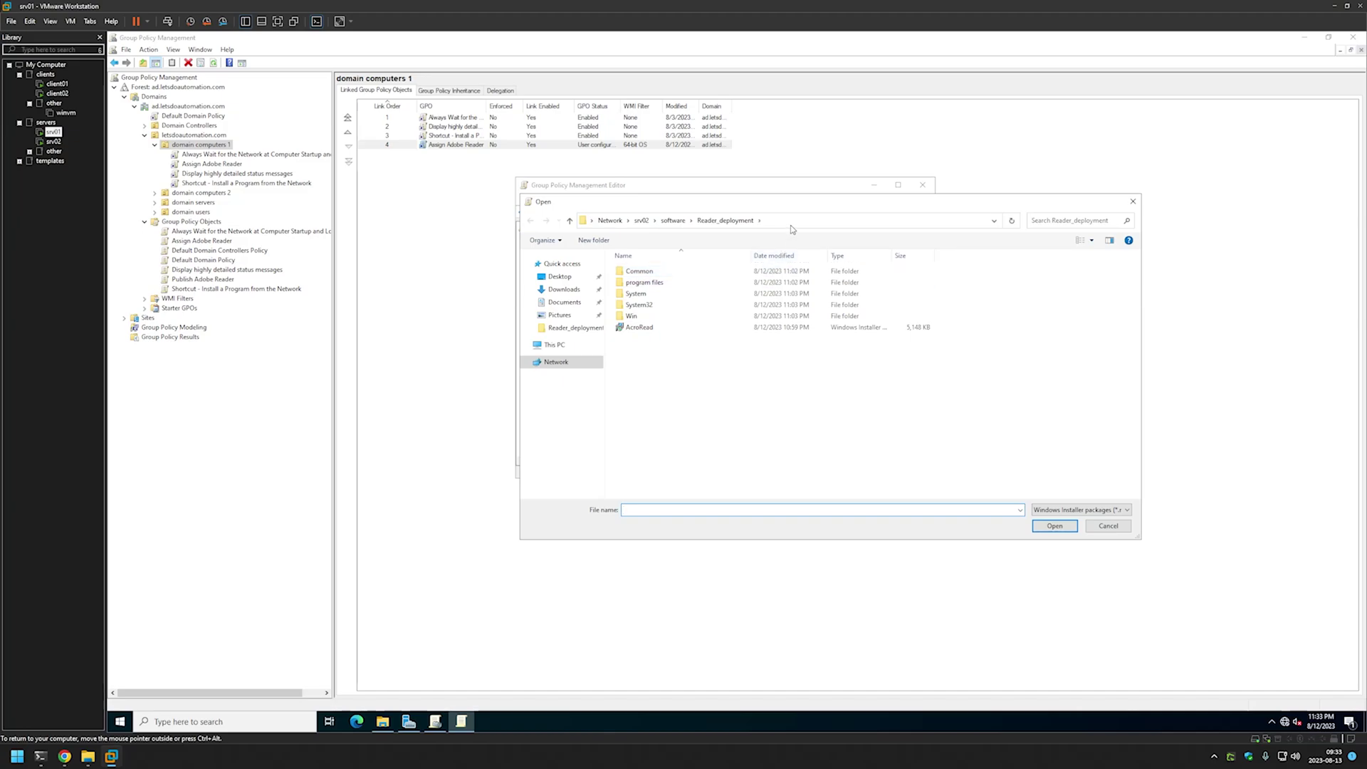
# Add the AcroRead installer from Reader_deployment as a Published user package
pyautogui.click(794, 223)
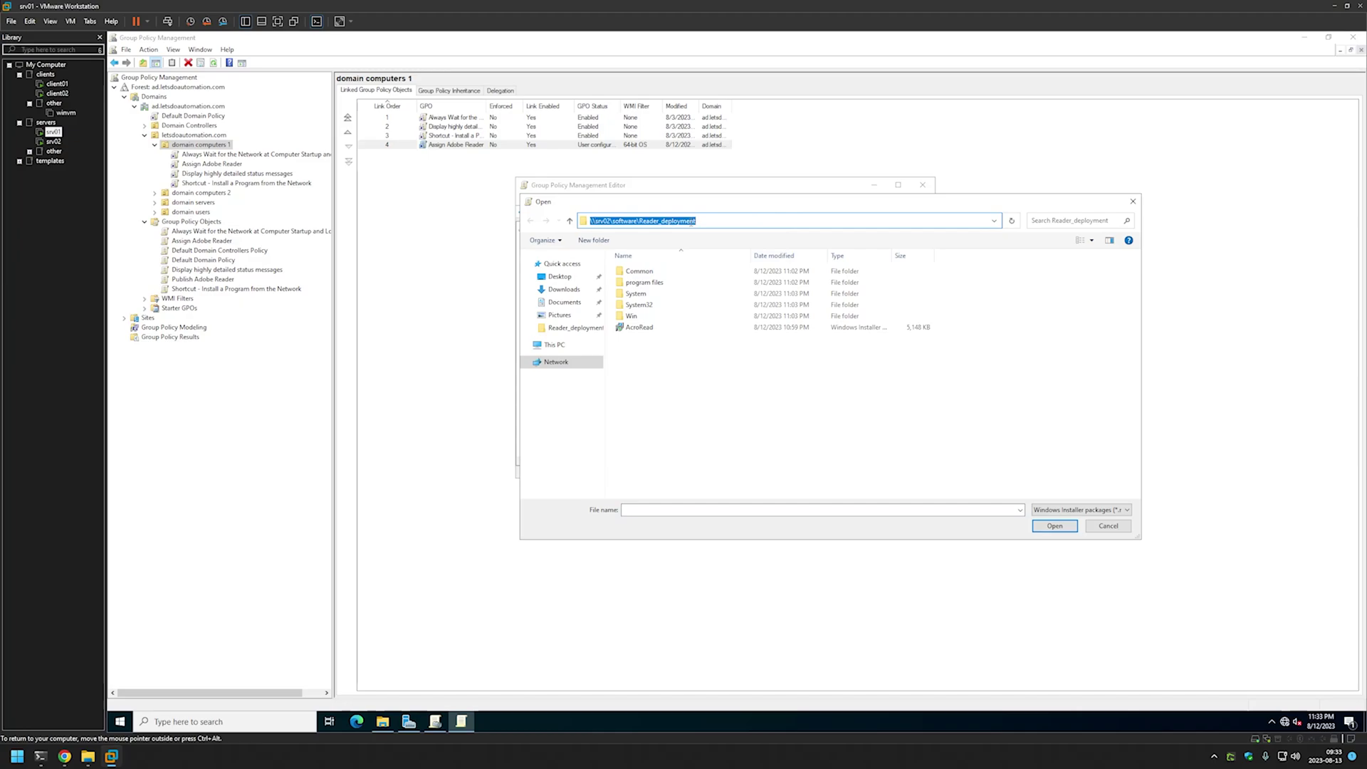
pyautogui.click(681, 367)
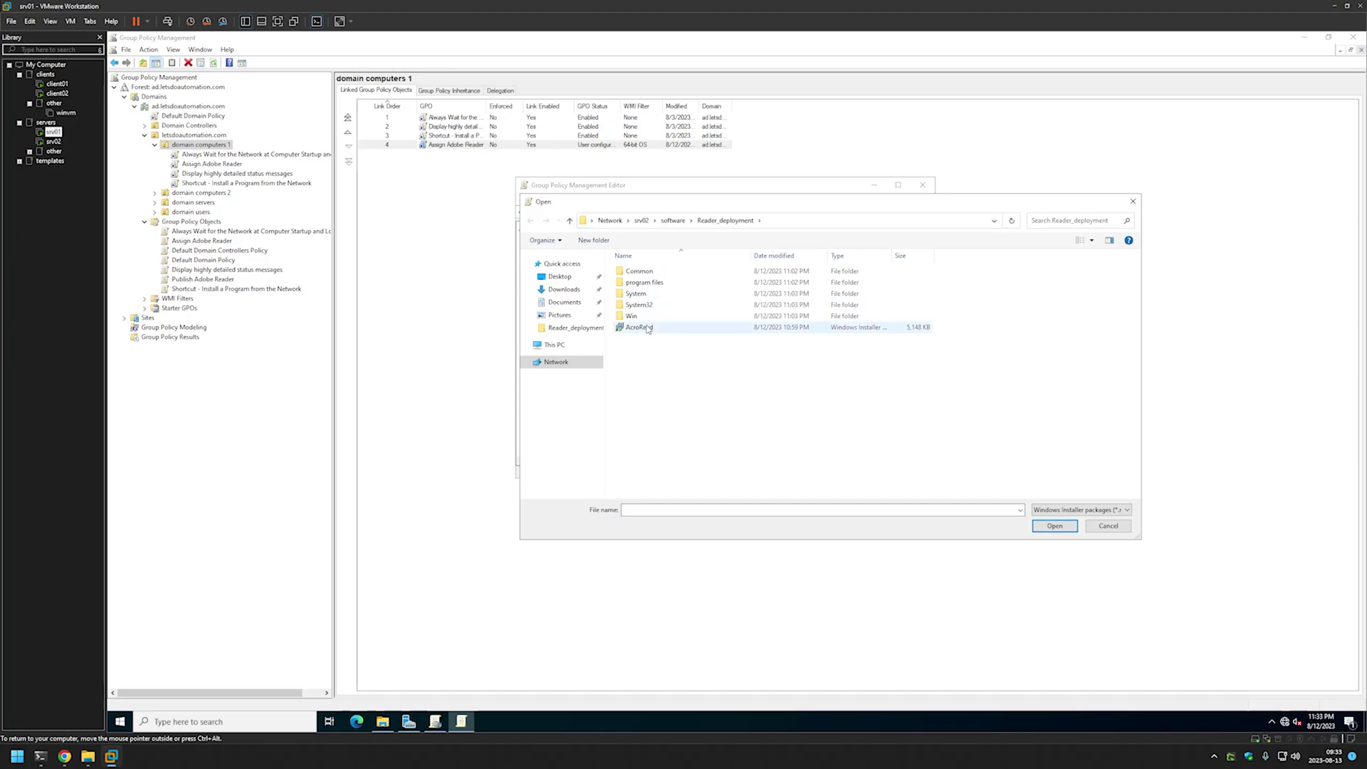
pyautogui.doubleClick(639, 328)
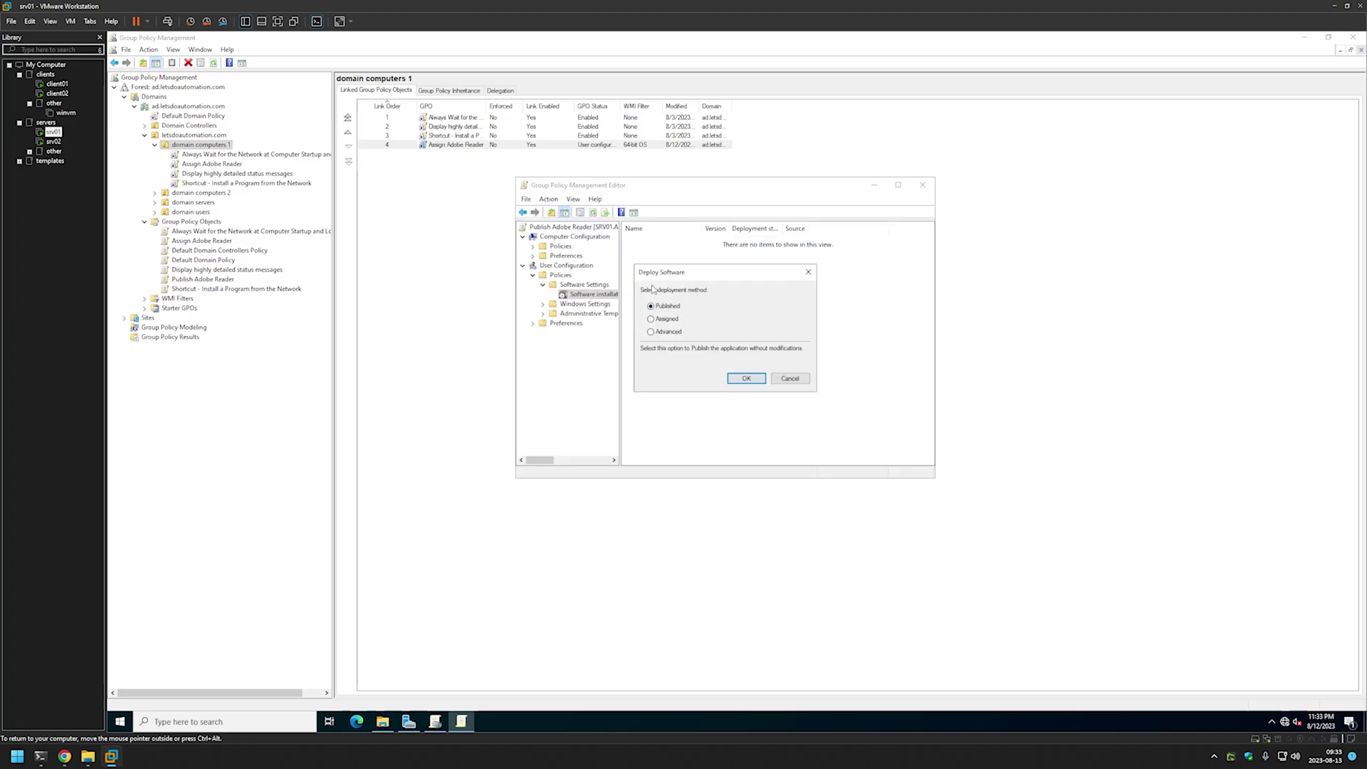
pyautogui.click(741, 383)
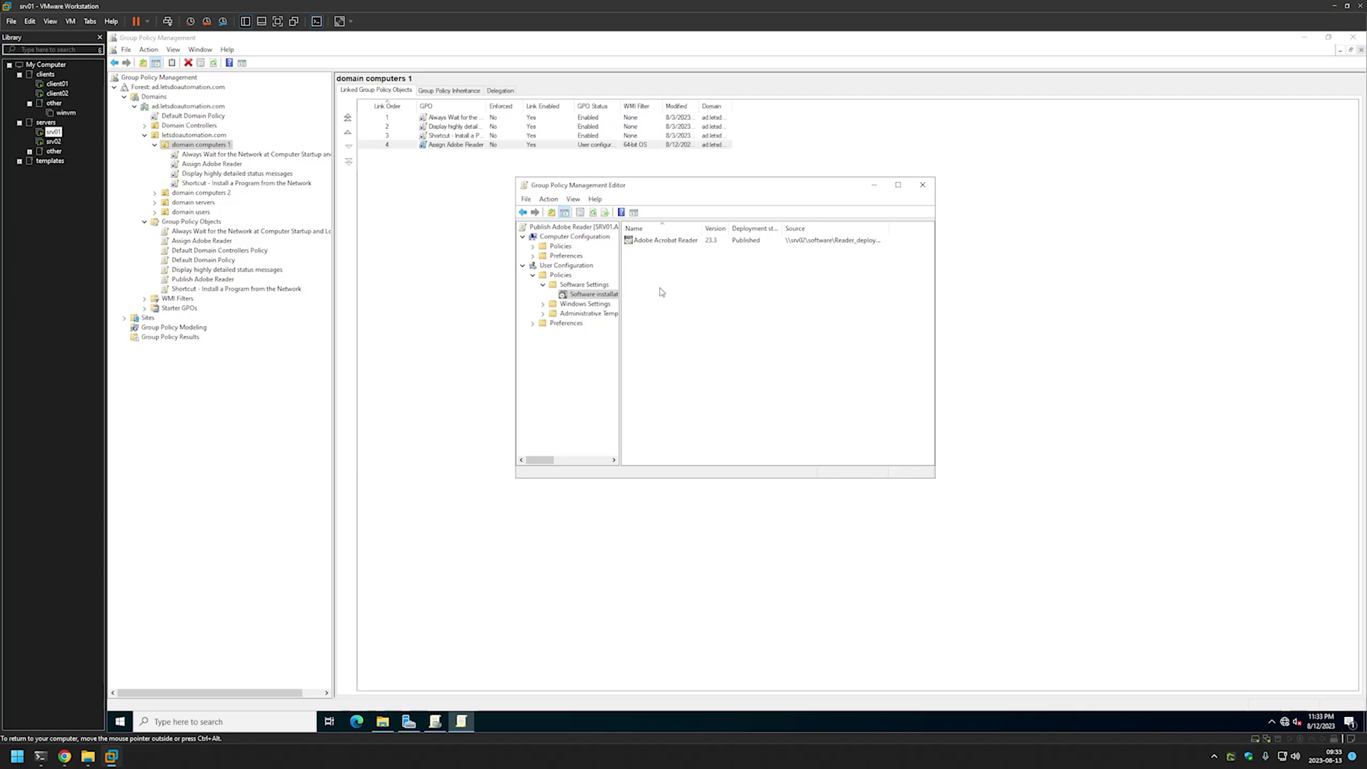
# Set the Adobe Acrobat Reader package's installation user interface to Basic, then close the editor
pyautogui.rightClick(666, 241)
pyautogui.click(701, 315)
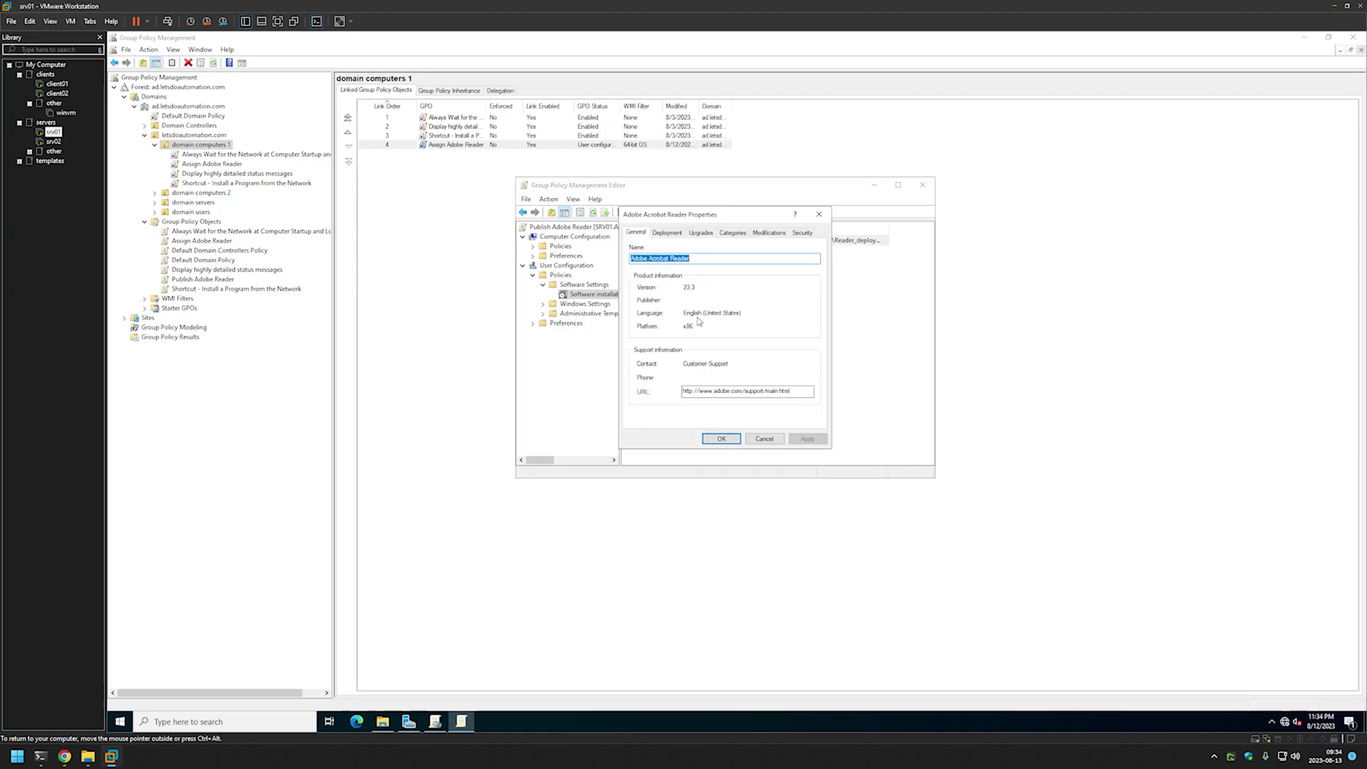
pyautogui.click(667, 233)
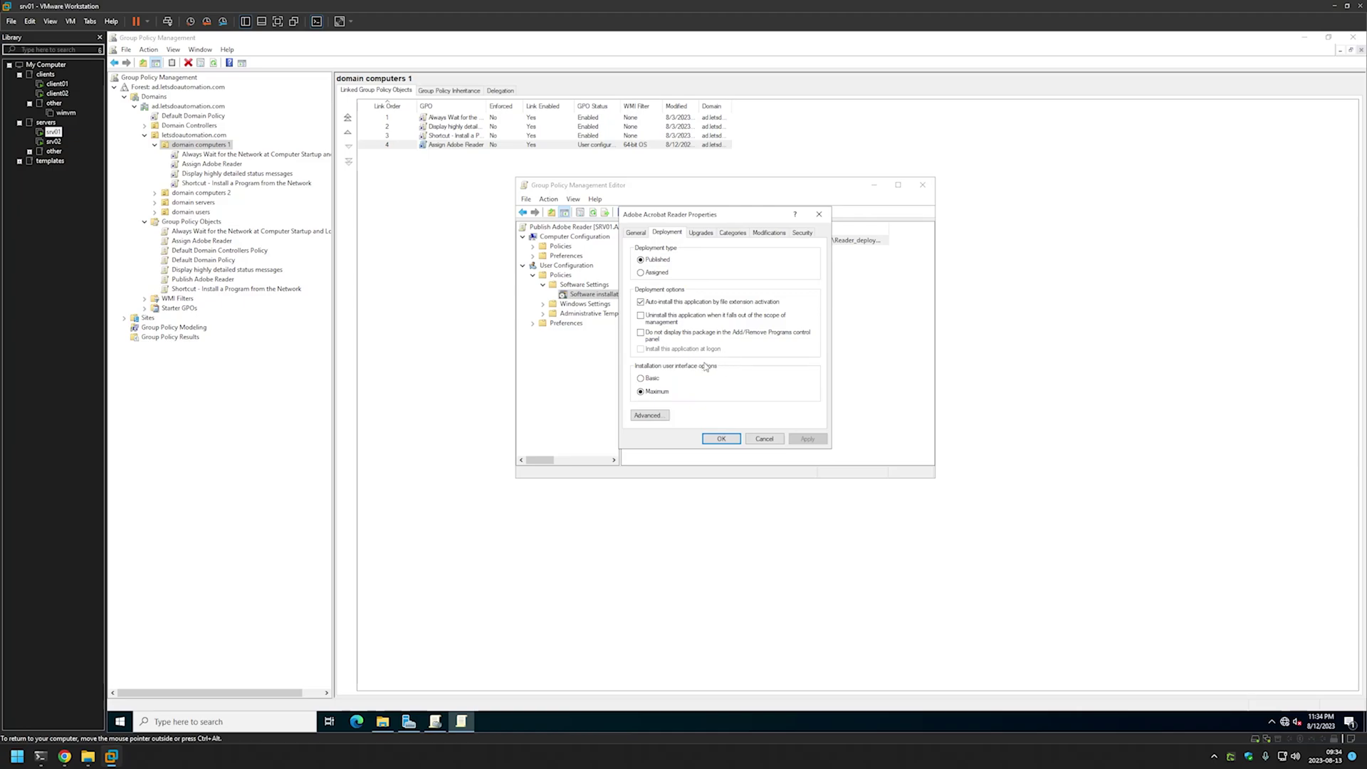
pyautogui.click(643, 379)
pyautogui.click(718, 438)
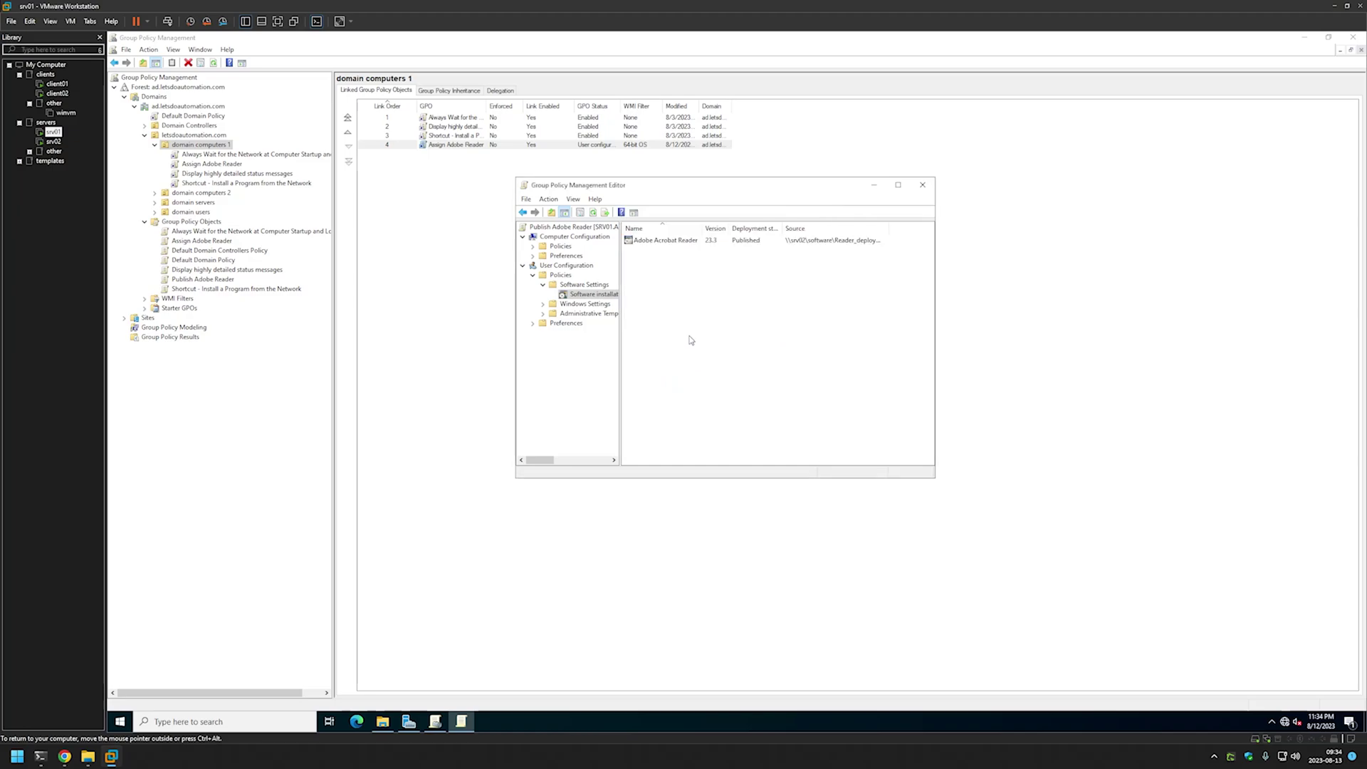
pyautogui.click(922, 186)
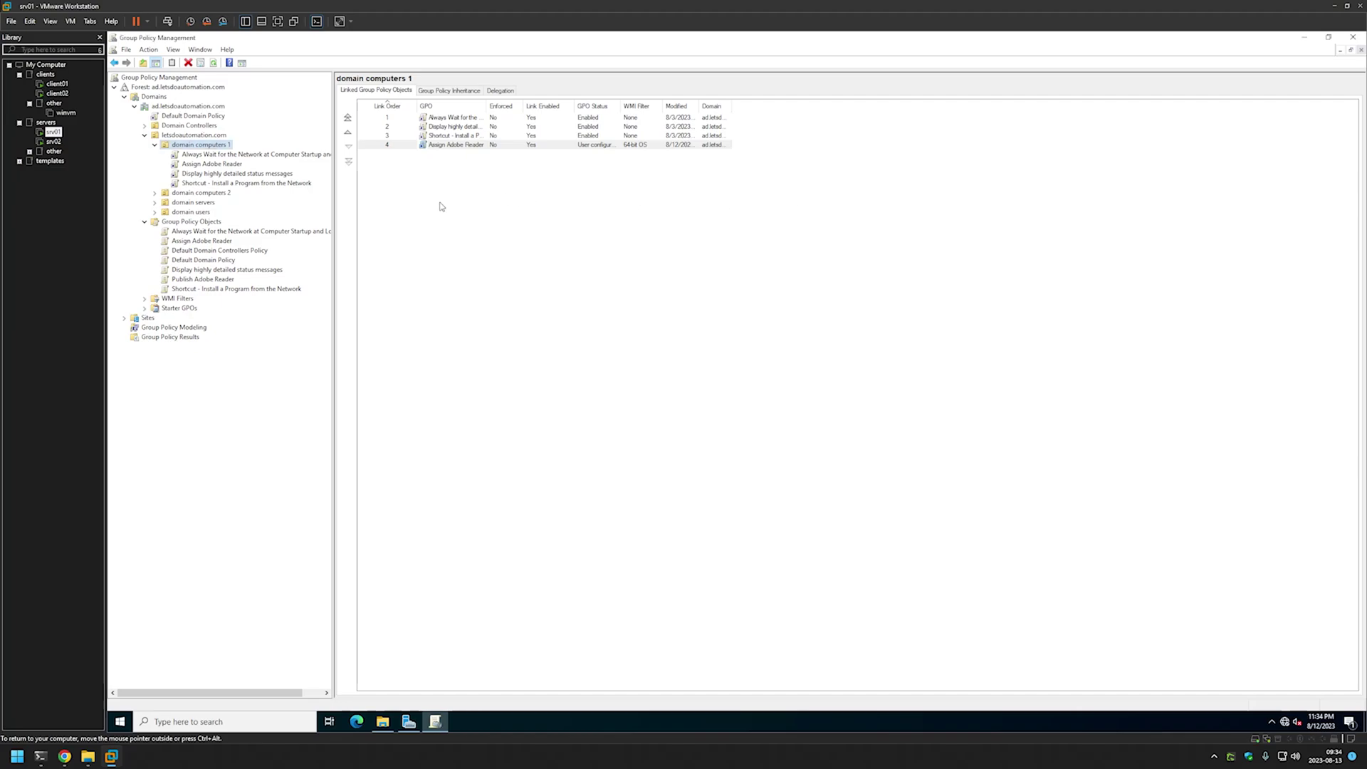
# Set the Publish Adobe Reader GPO status to 'Computer configuration settings disabled' and return to its scope
pyautogui.click(215, 280)
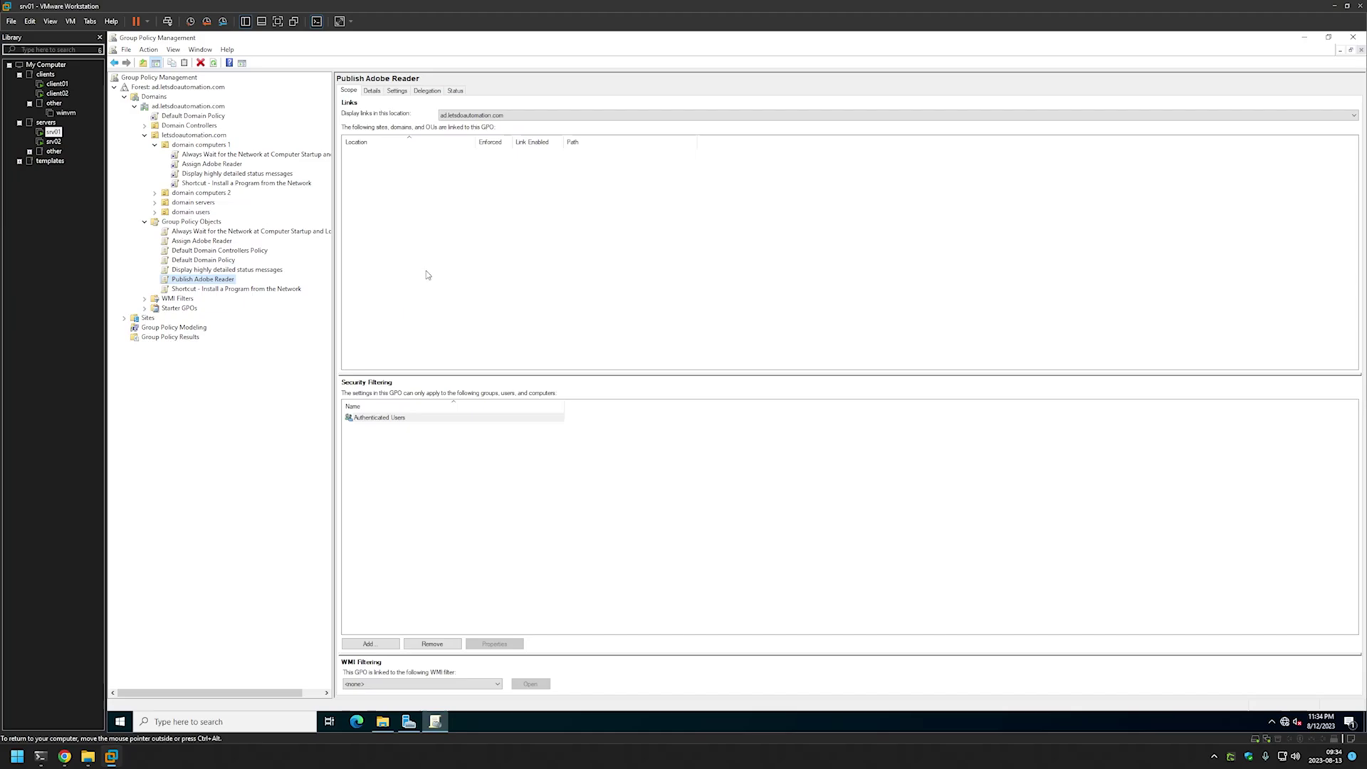
pyautogui.click(372, 91)
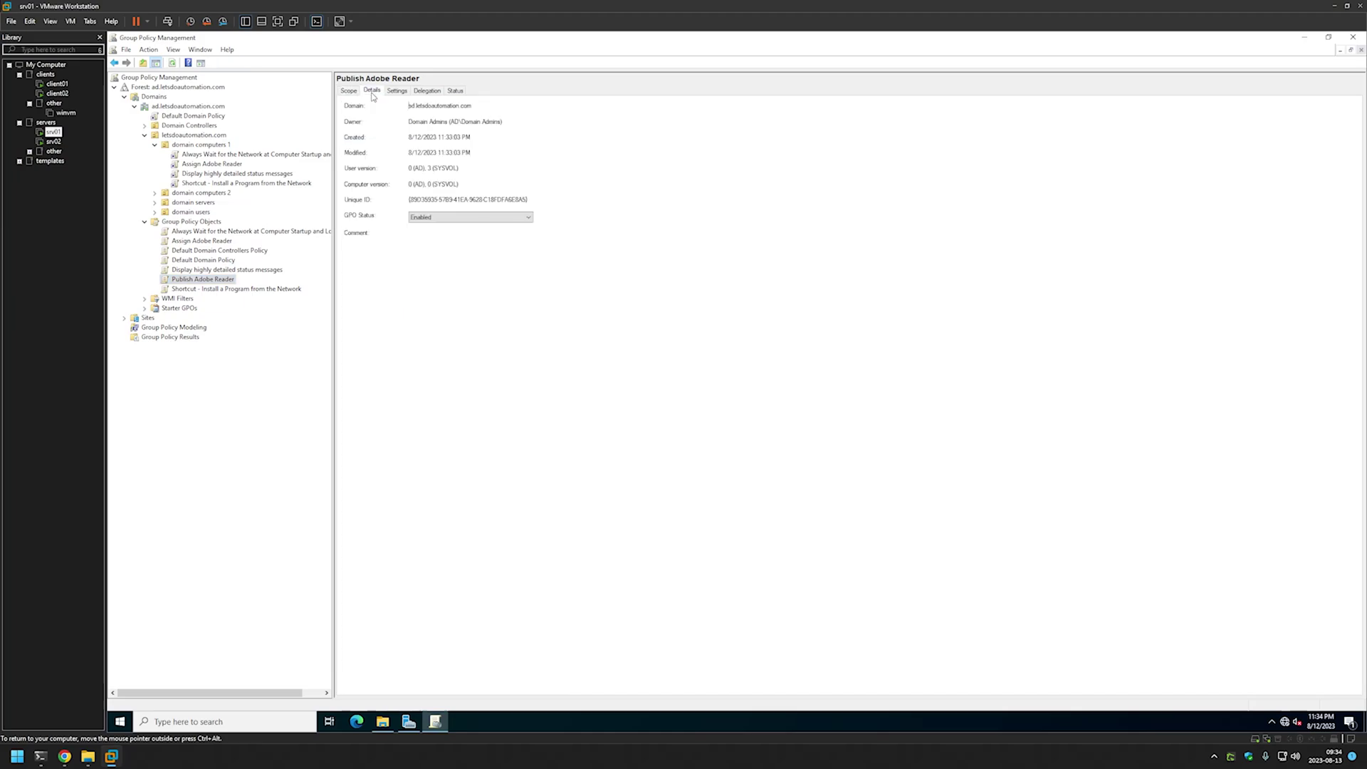
pyautogui.click(507, 217)
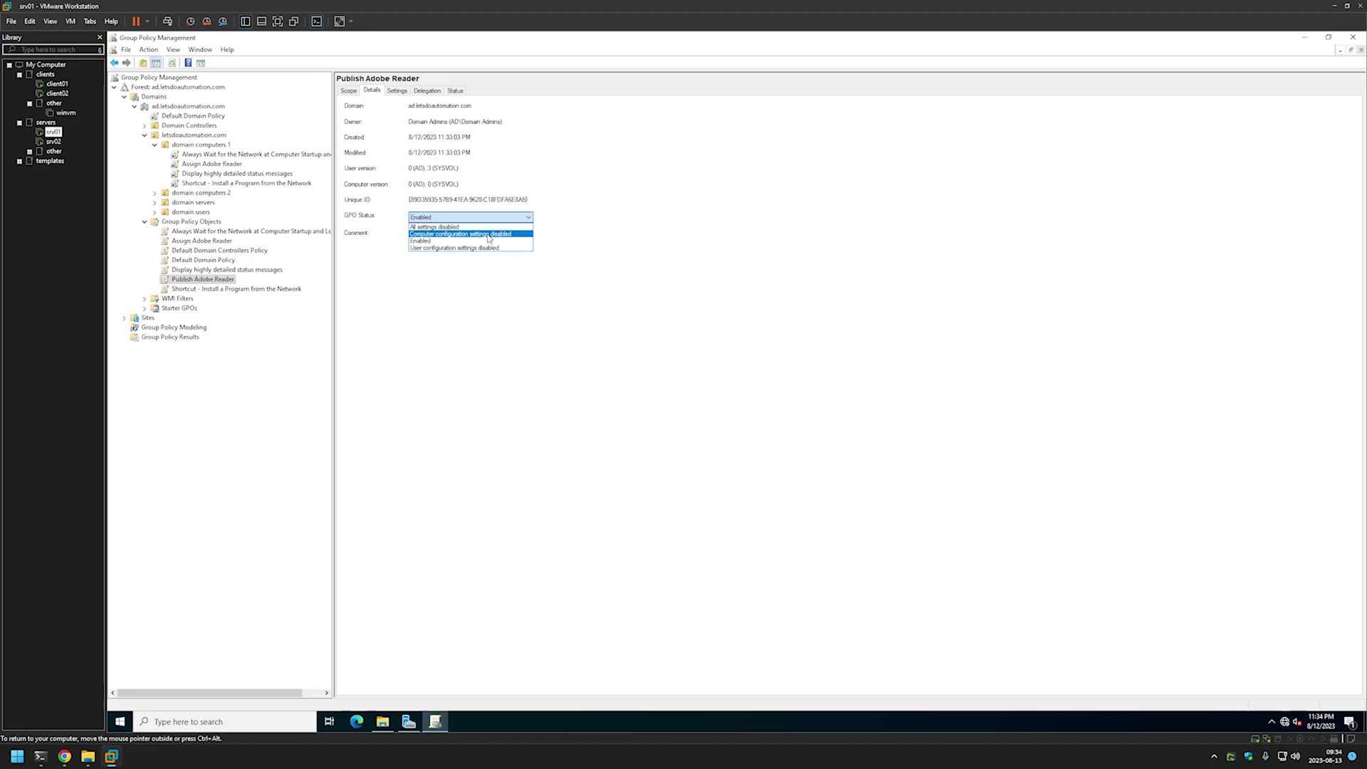
pyautogui.click(489, 236)
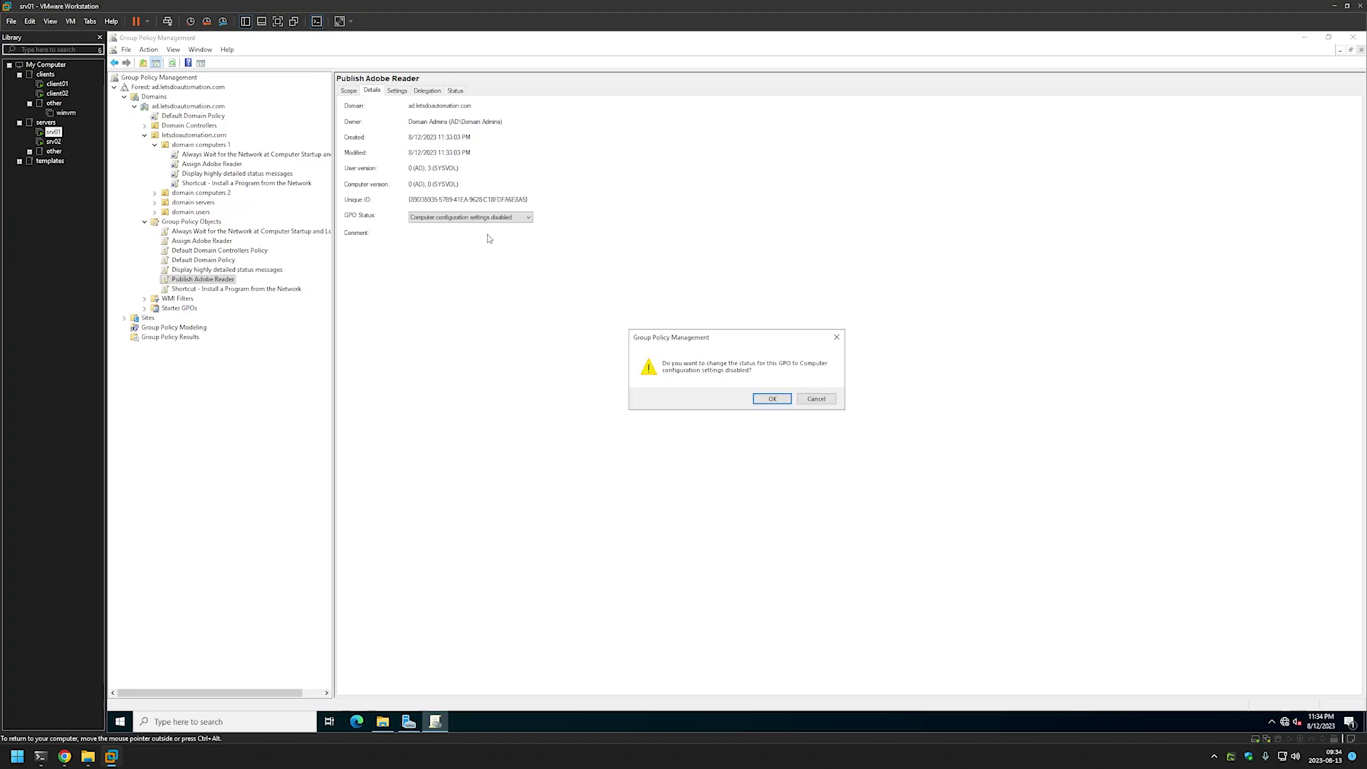
pyautogui.click(774, 401)
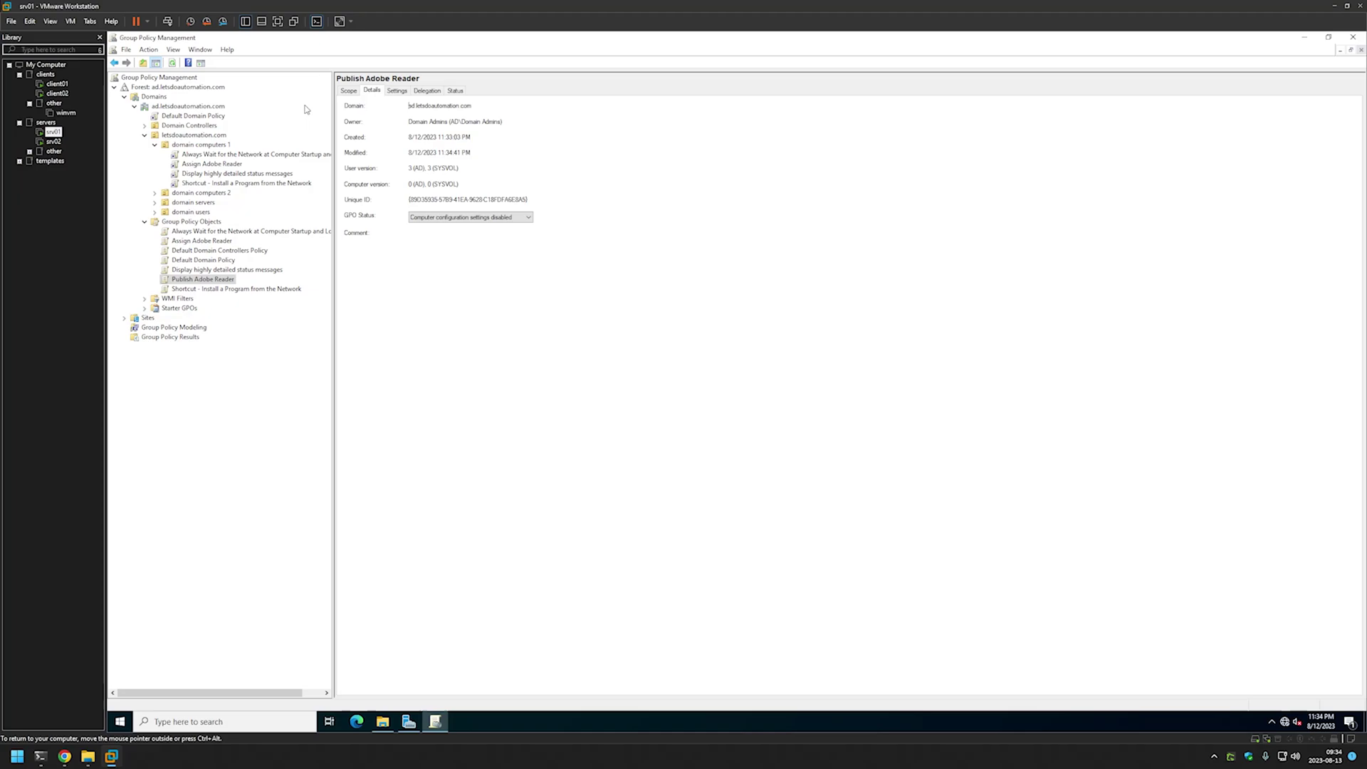
pyautogui.click(349, 90)
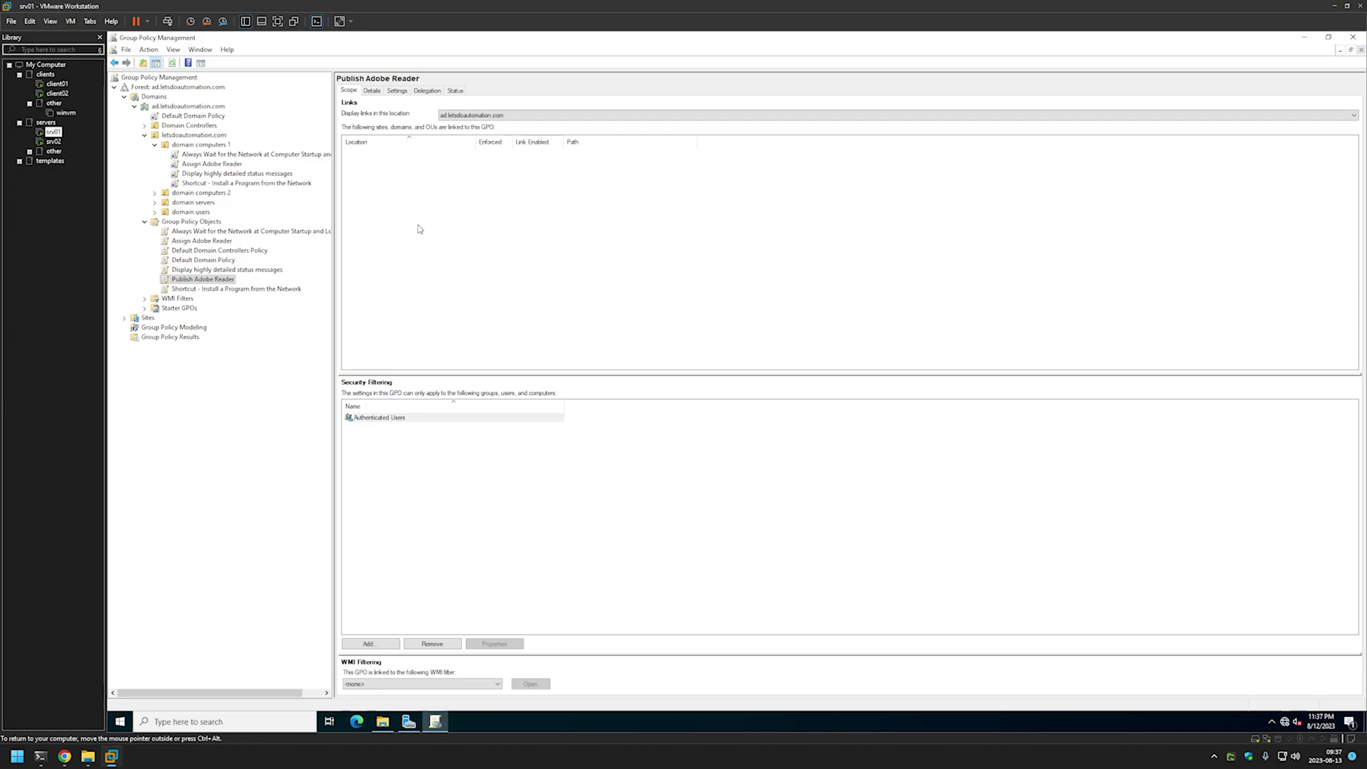
# Drag Publish Adobe Reader onto the domain users OU to link it, then view domain users' linked GPOs
pyautogui.click(202, 213)
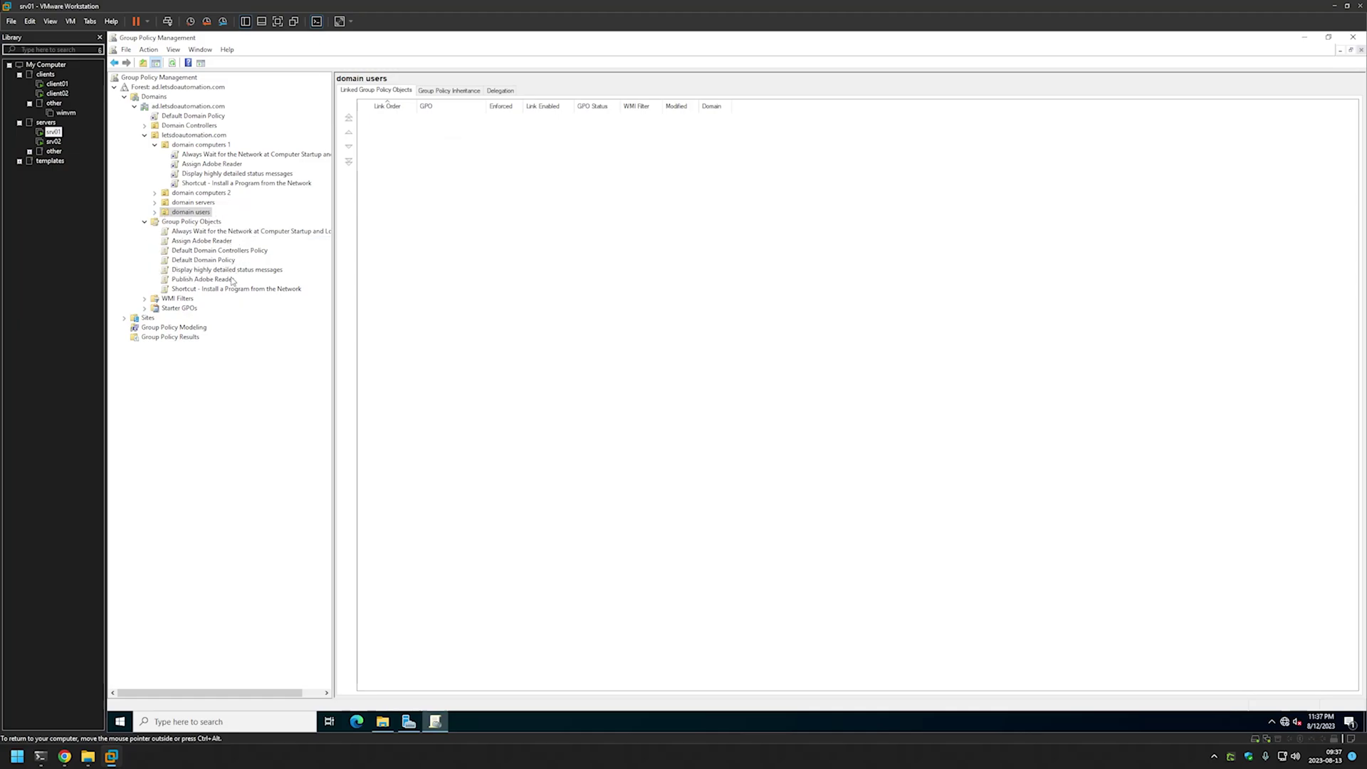
pyautogui.click(206, 280)
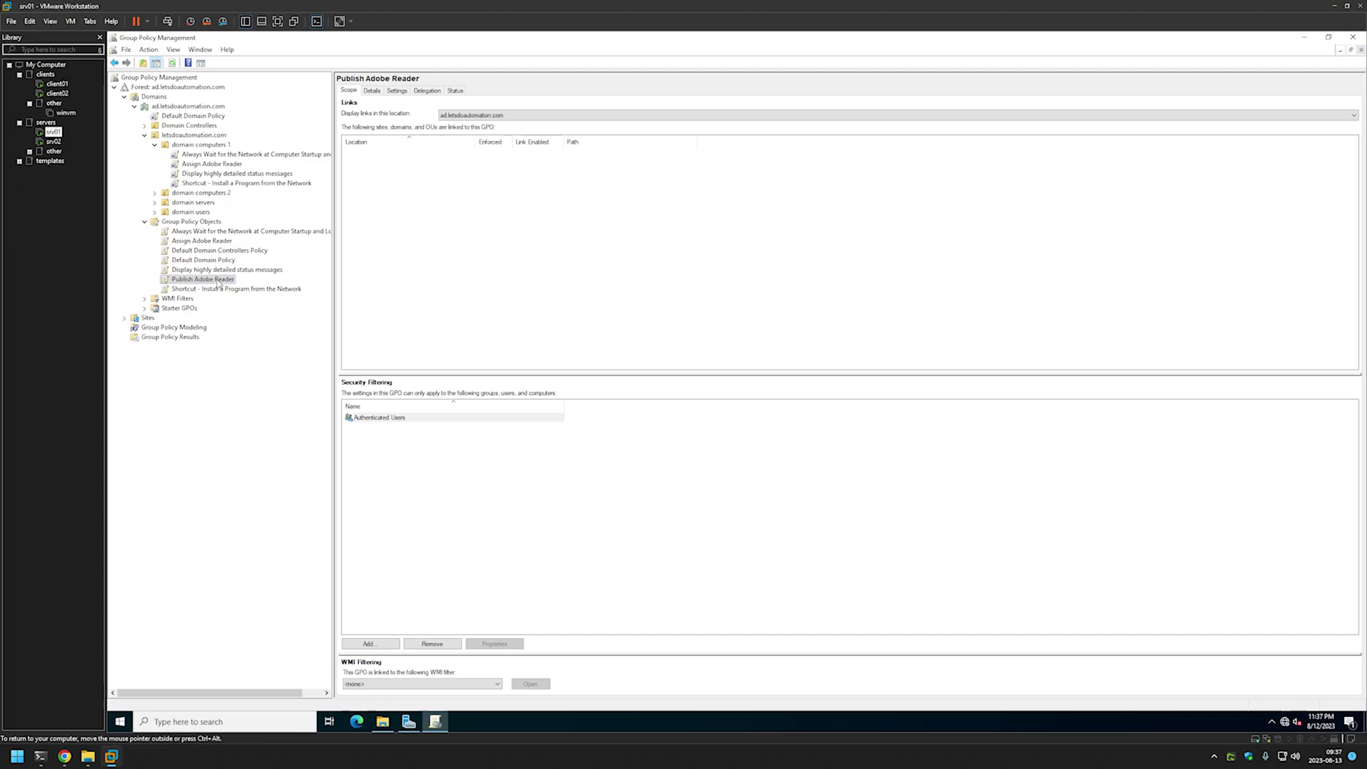
pyautogui.moveTo(218, 285); pyautogui.dragTo(200, 217)
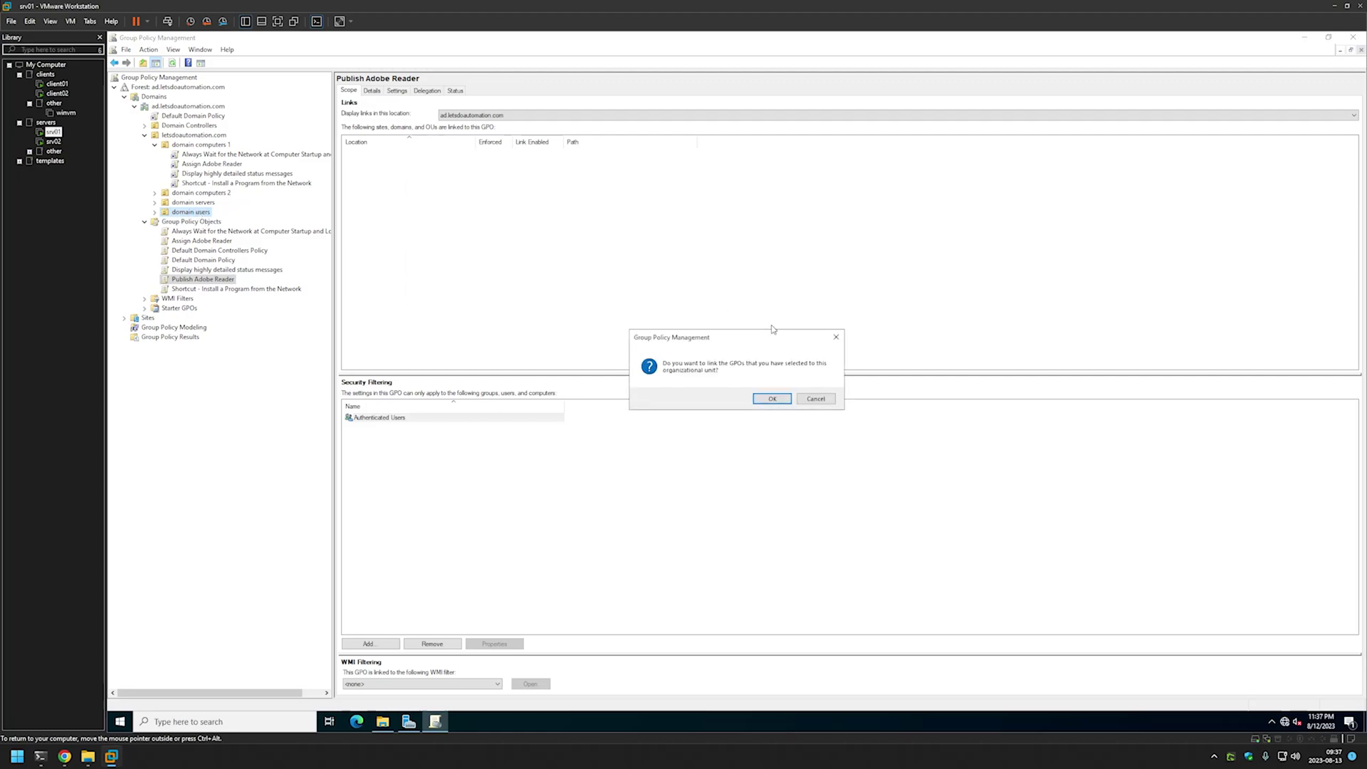
pyautogui.click(772, 400)
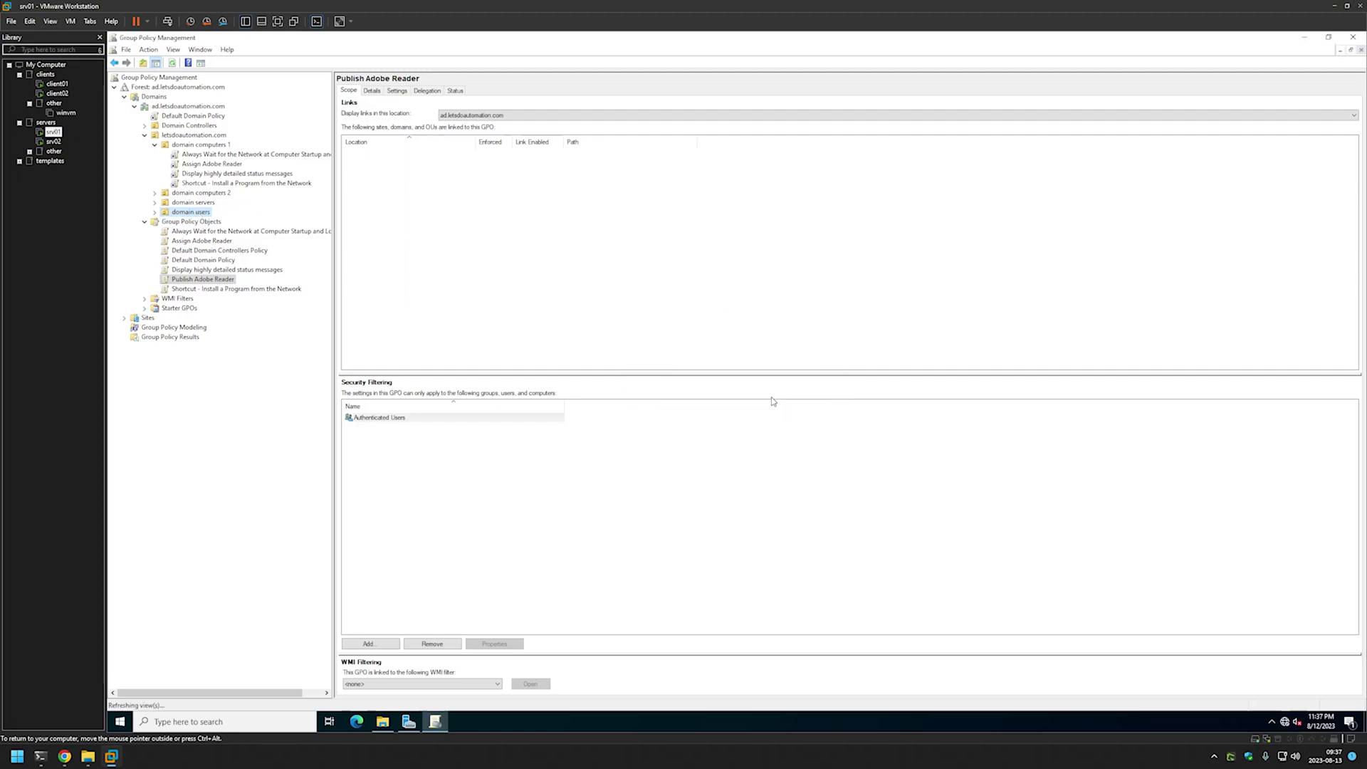
pyautogui.click(155, 212)
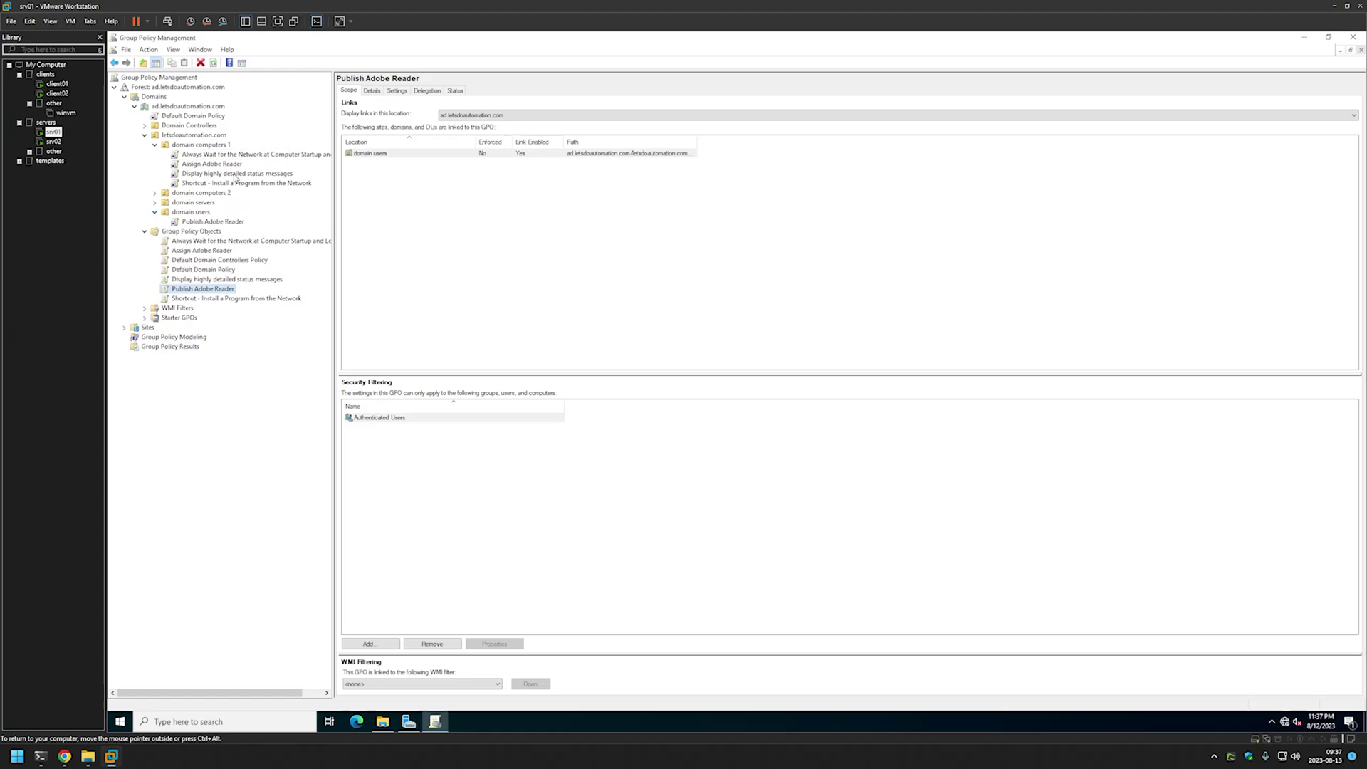
pyautogui.click(191, 212)
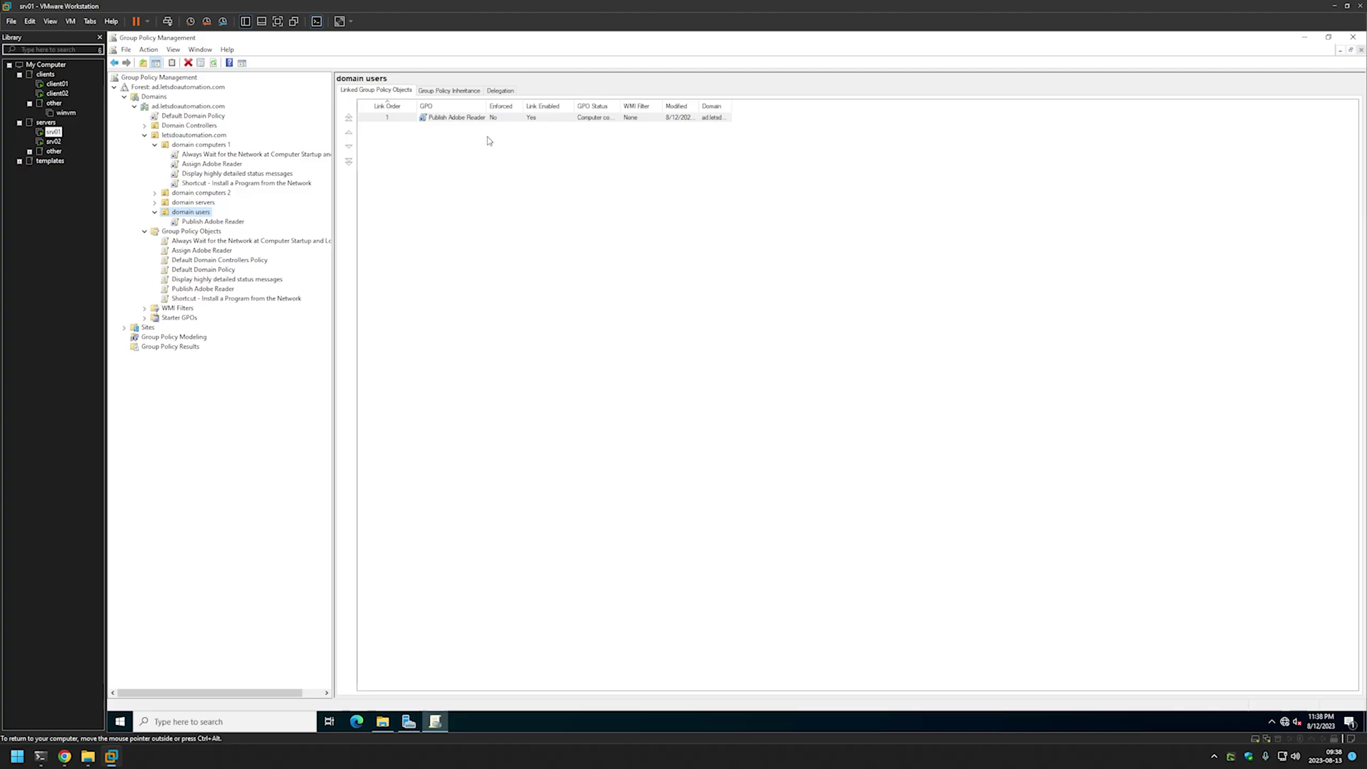
# On client02, open the network programs list, then run gpupdate from Command Prompt
pyautogui.click(55, 95)
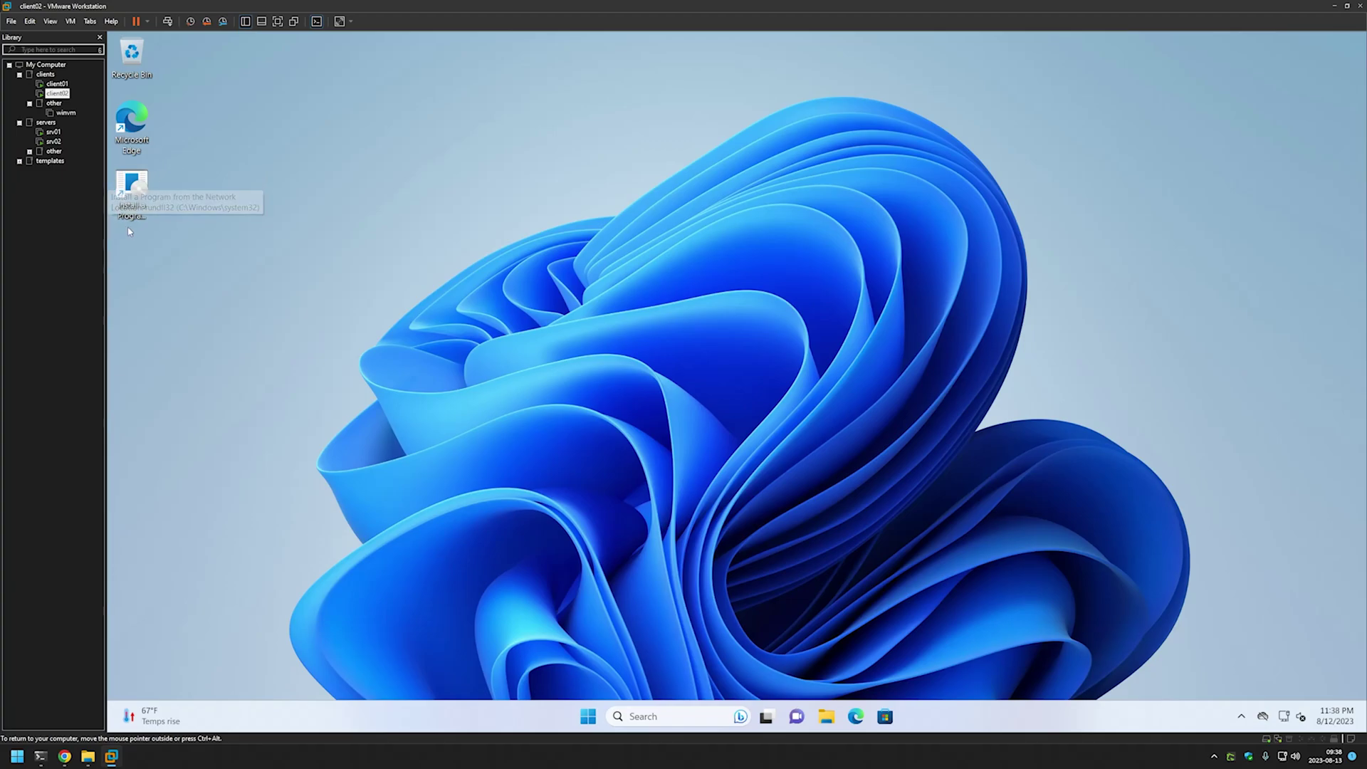
pyautogui.doubleClick(130, 203)
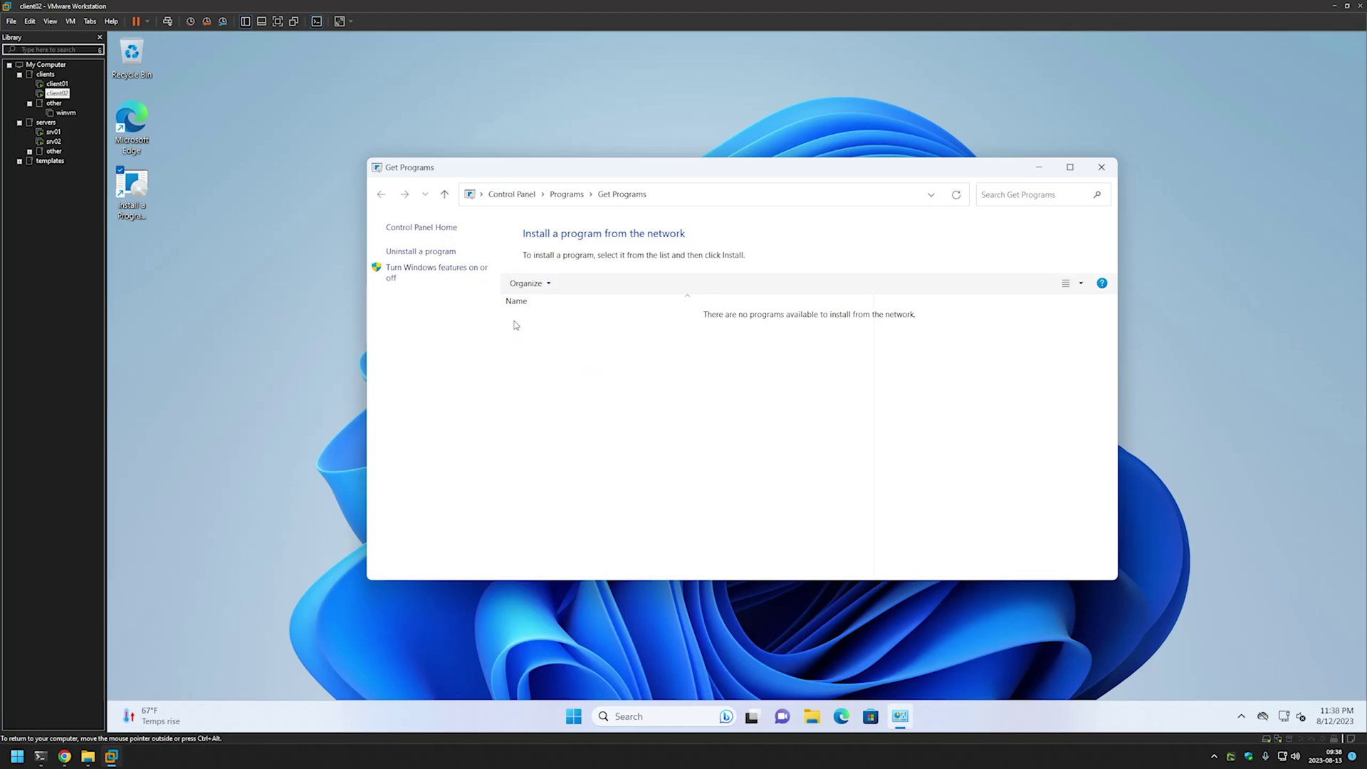
pyautogui.press('super')
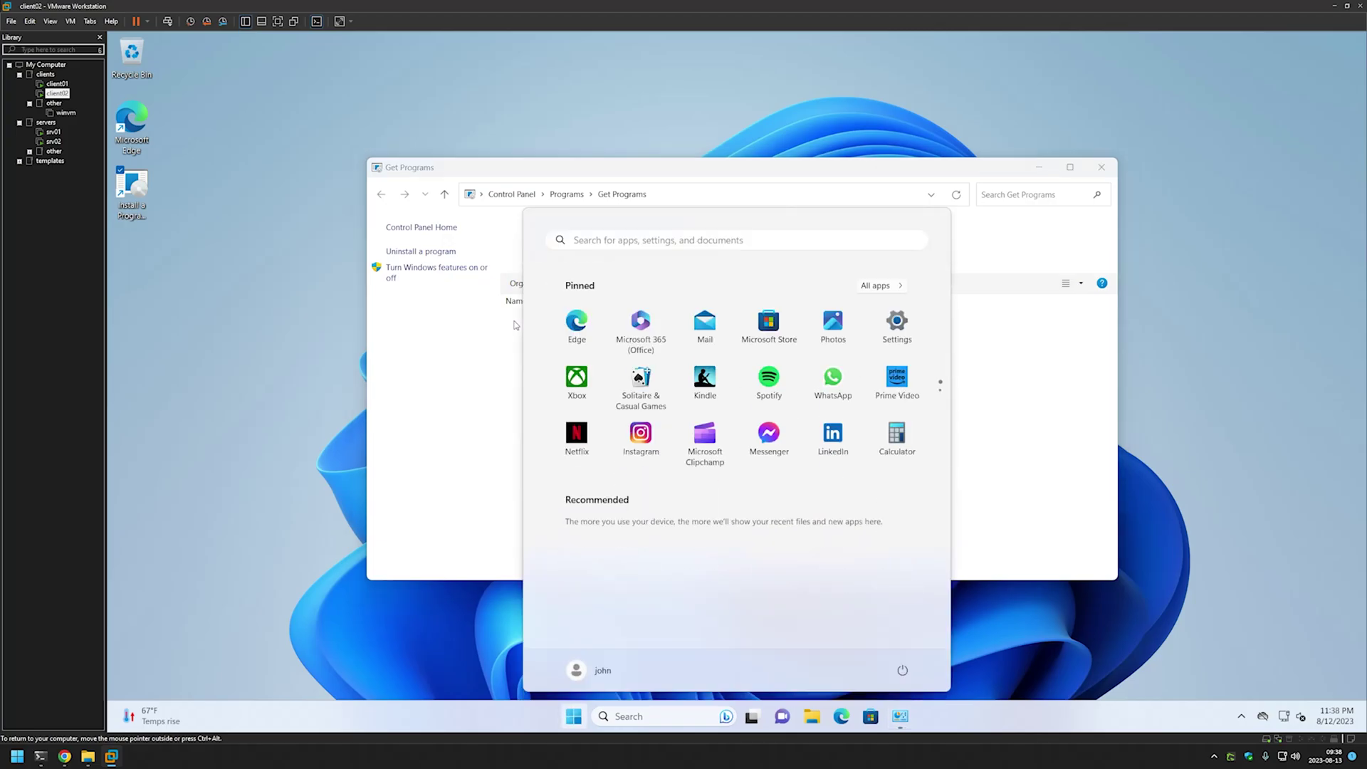
pyautogui.write('cmd')
pyautogui.press('Return')
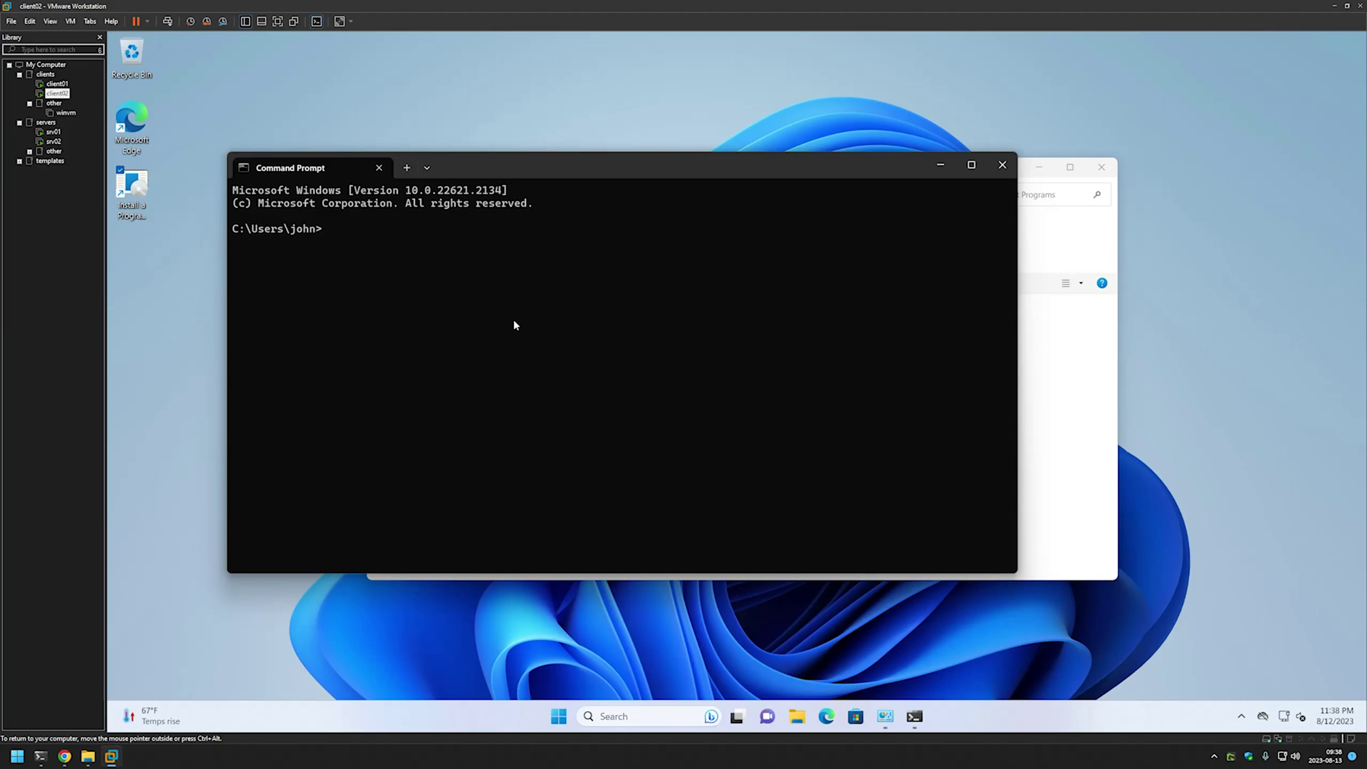
pyautogui.write('gpupdate')
pyautogui.press('Return')
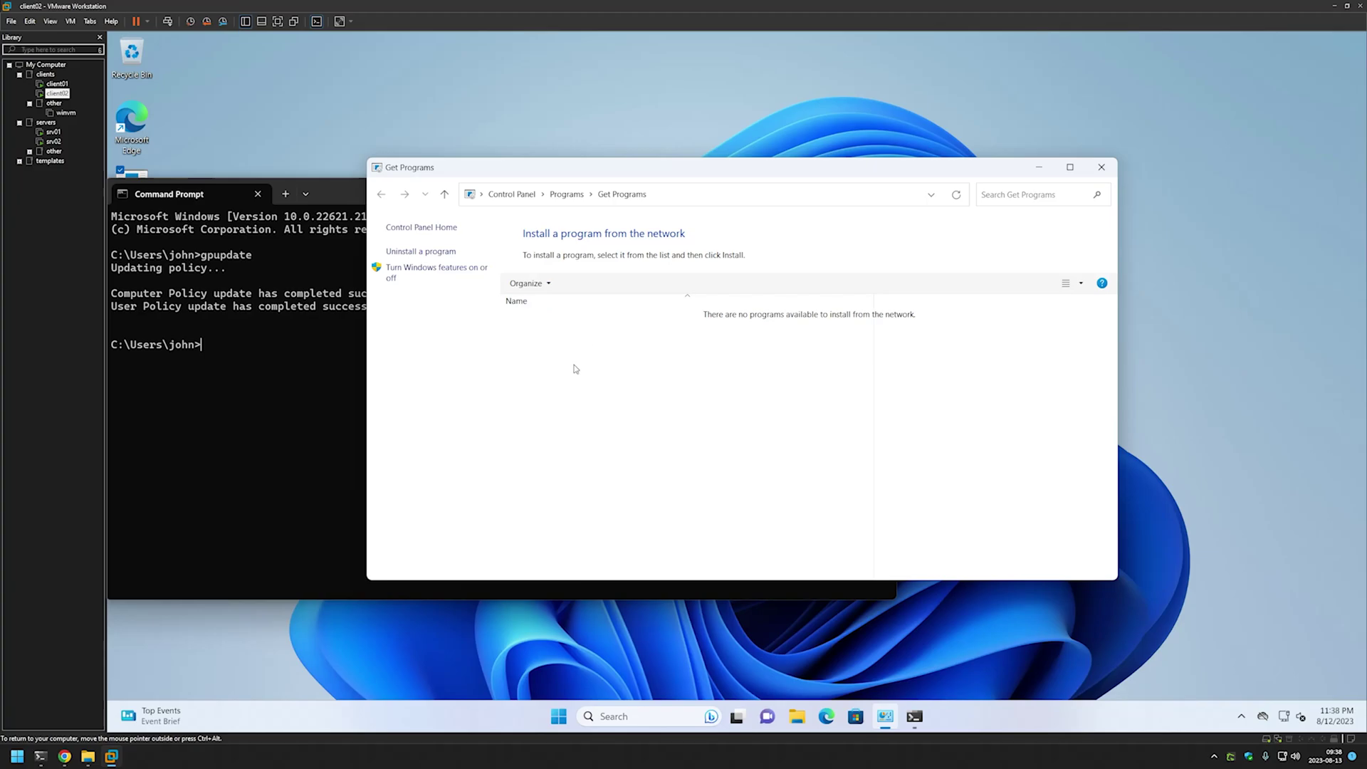
# Refresh the Get Programs list and install Adobe Acrobat Reader from the network
pyautogui.rightClick(542, 341)
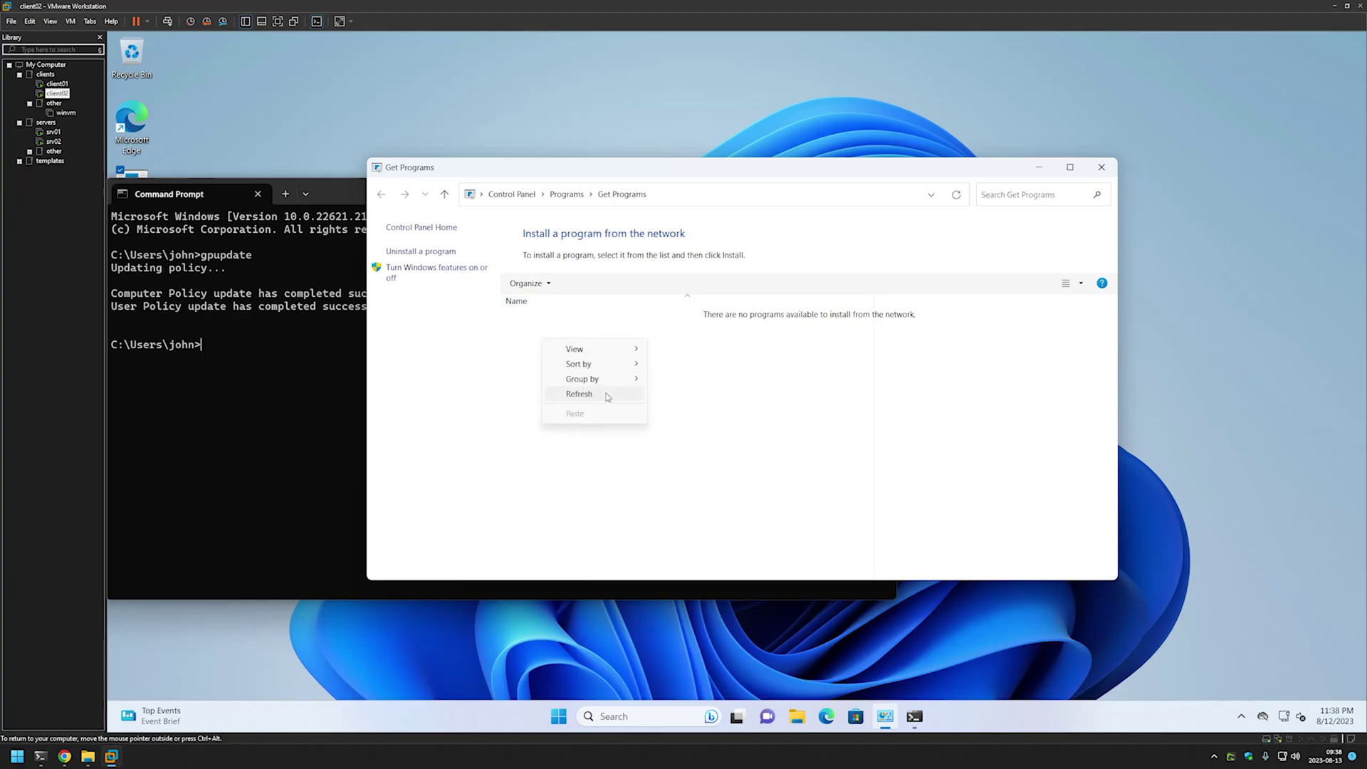
pyautogui.click(607, 397)
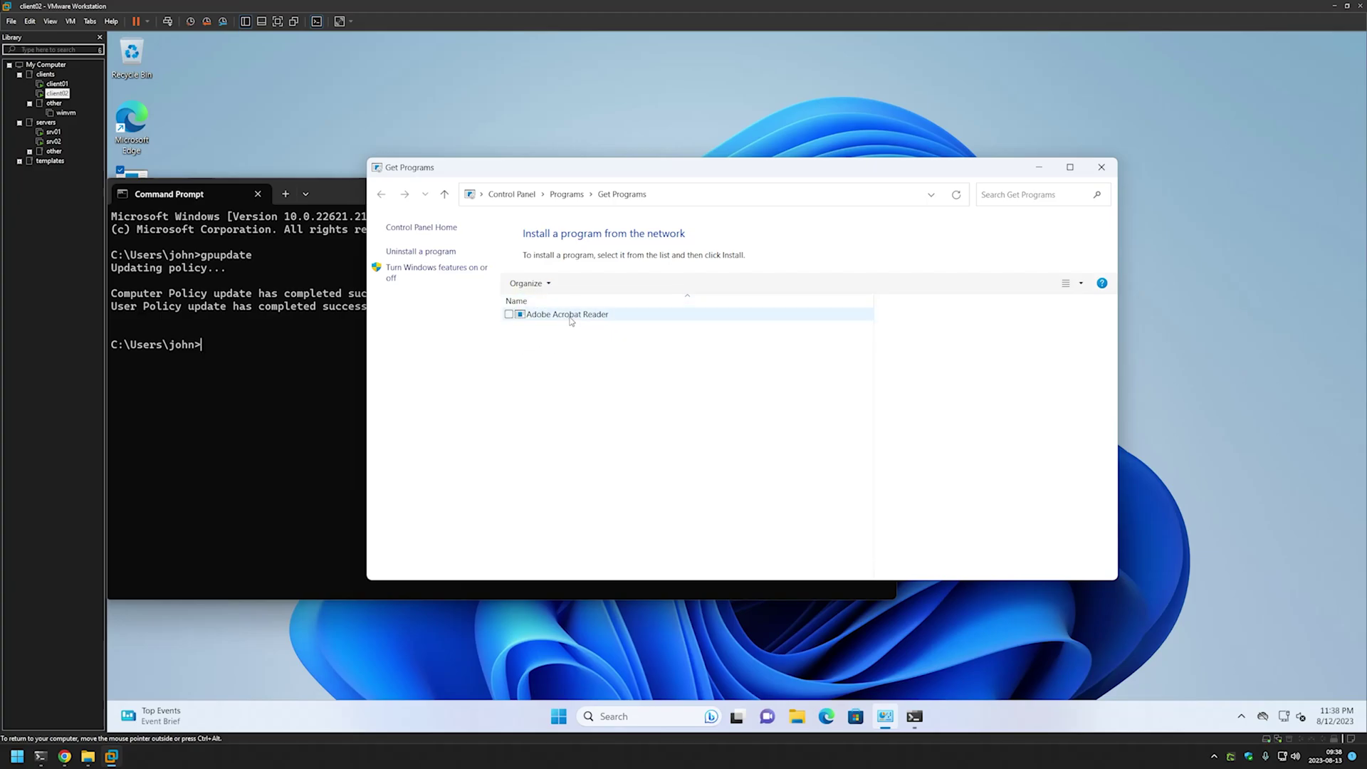
pyautogui.doubleClick(571, 321)
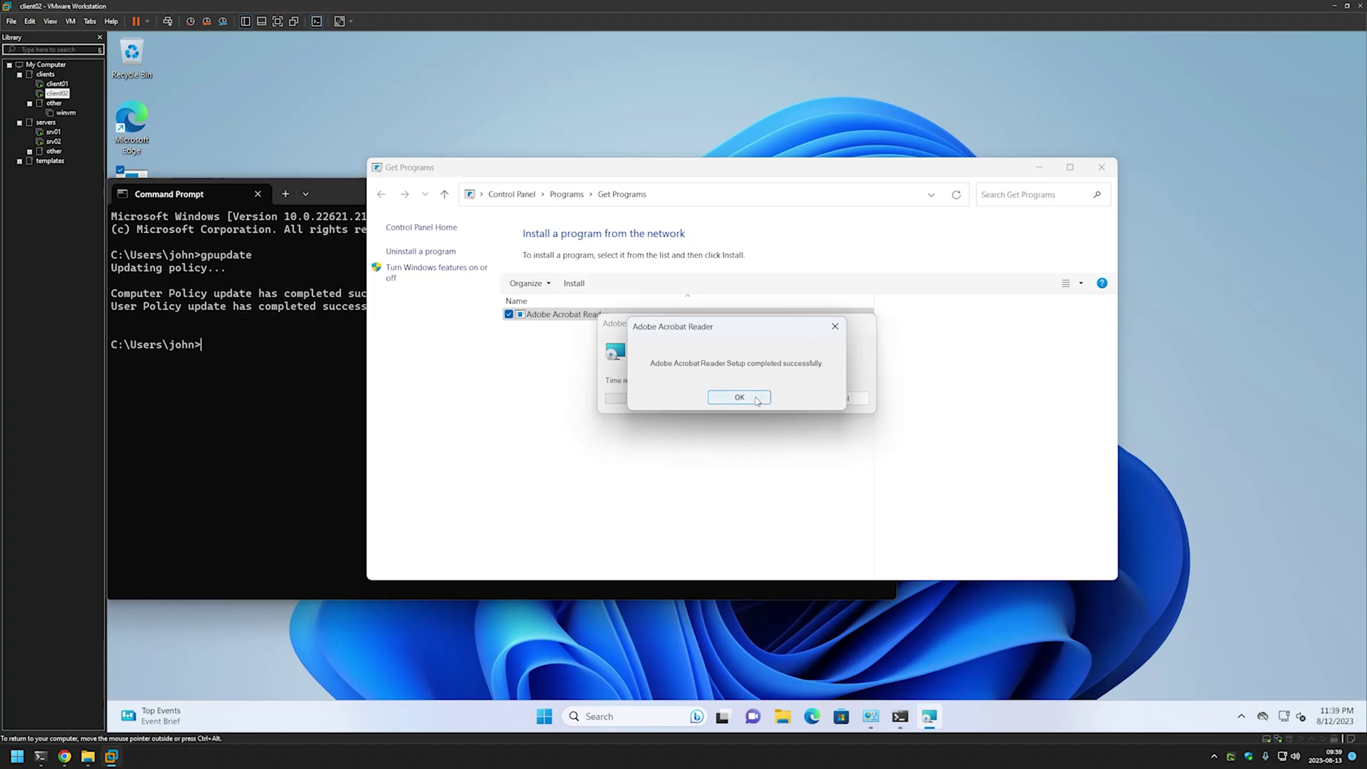
pyautogui.click(740, 398)
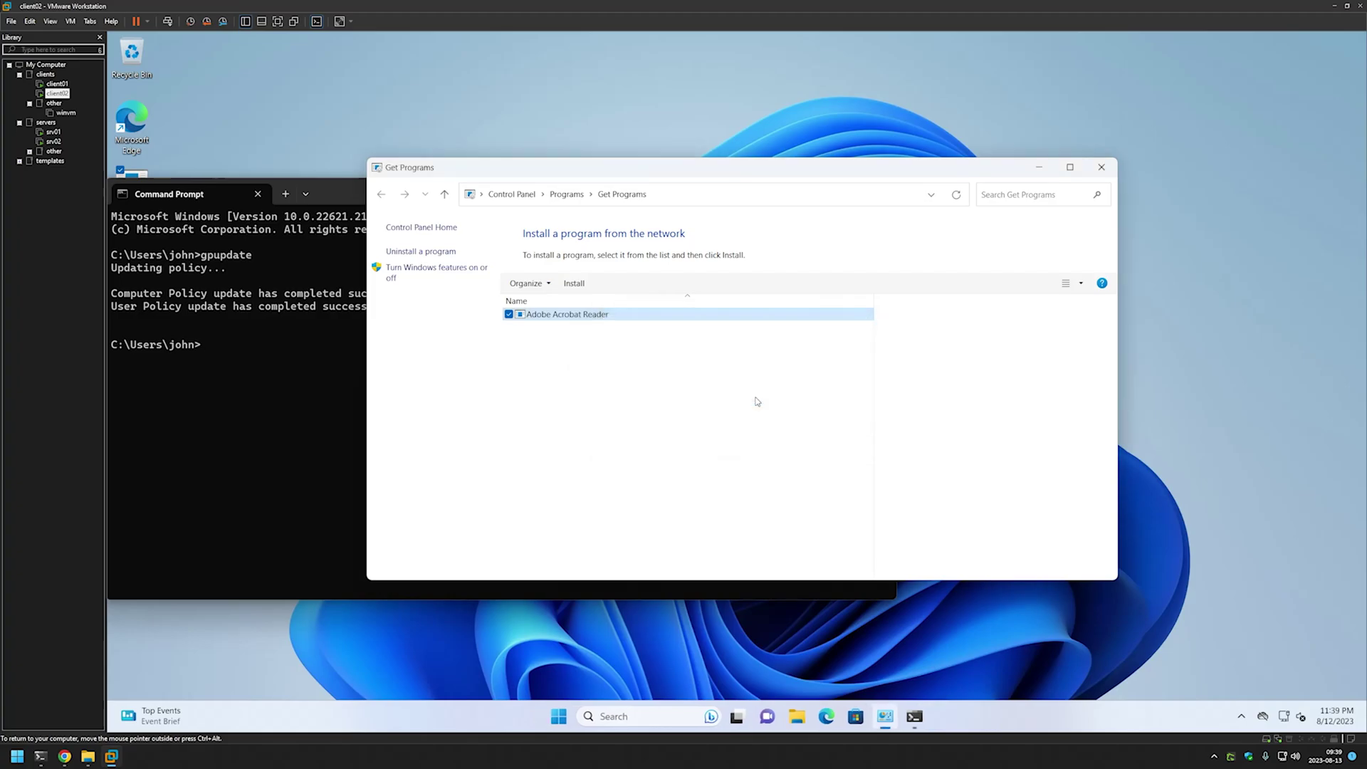
# Close Get Programs and Command Prompt, then select the new Acrobat Reader desktop shortcut
pyautogui.click(1101, 167)
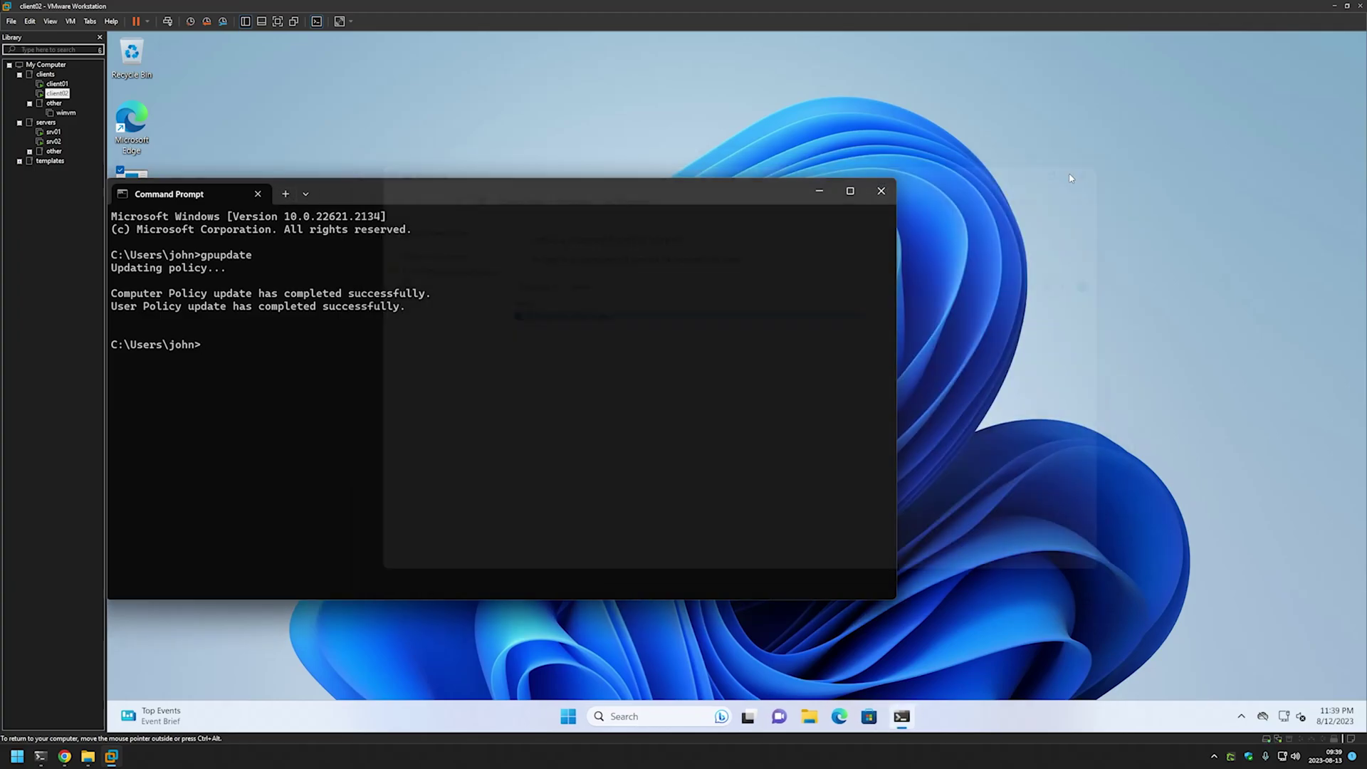
pyautogui.click(881, 193)
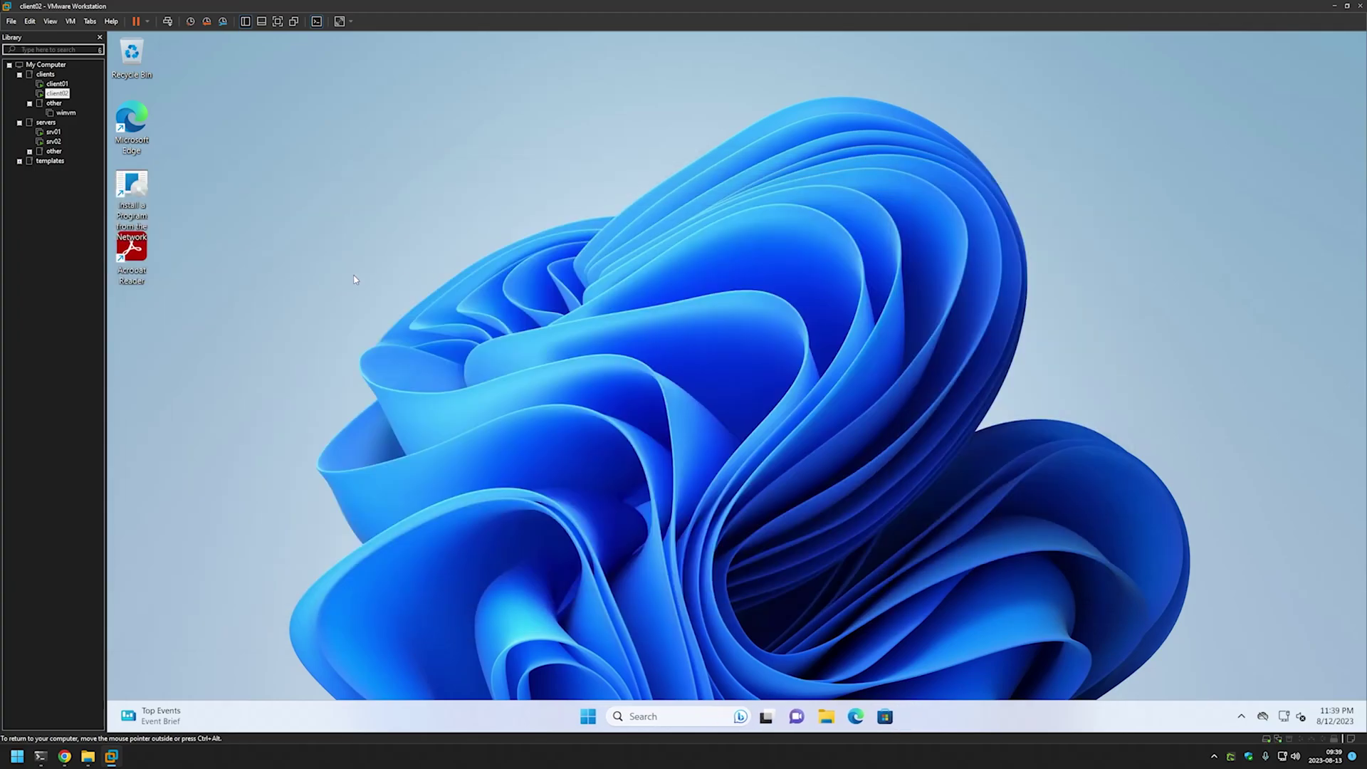
pyautogui.click(144, 264)
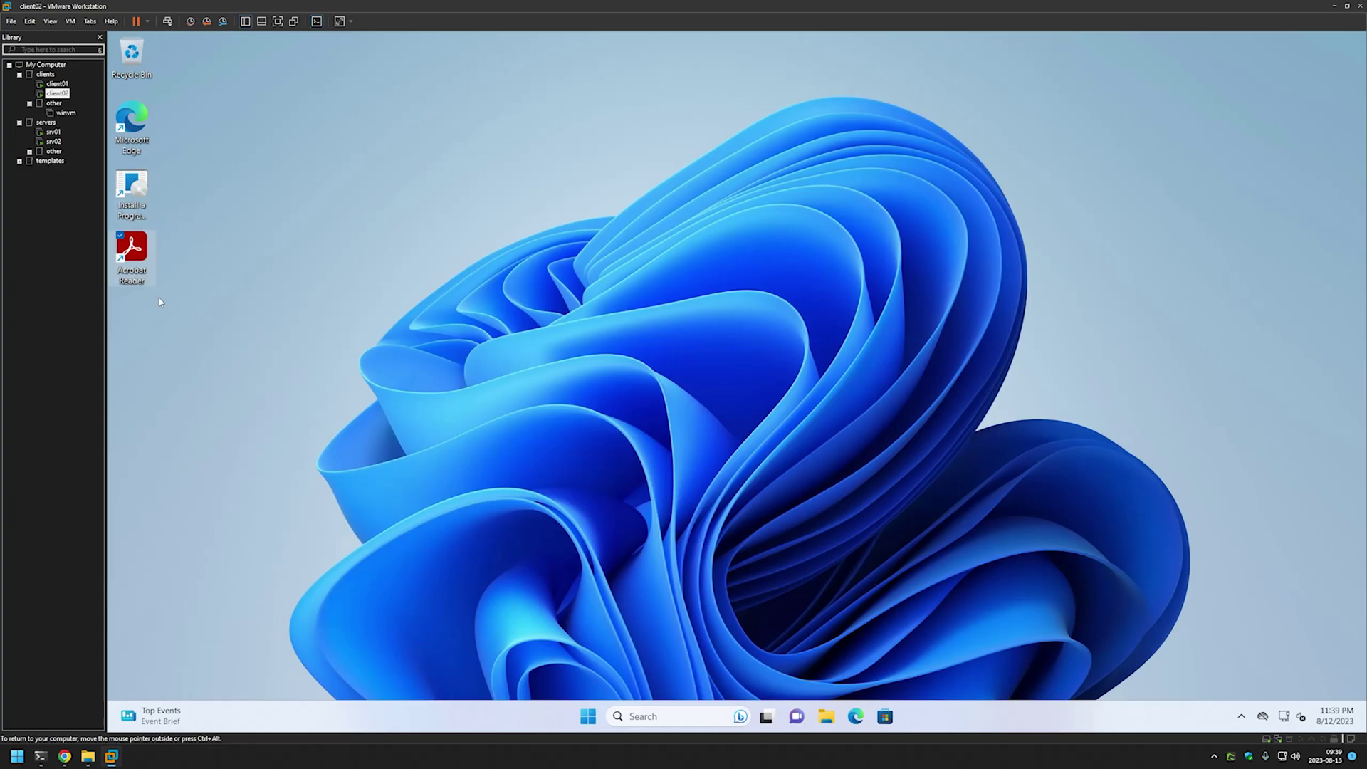